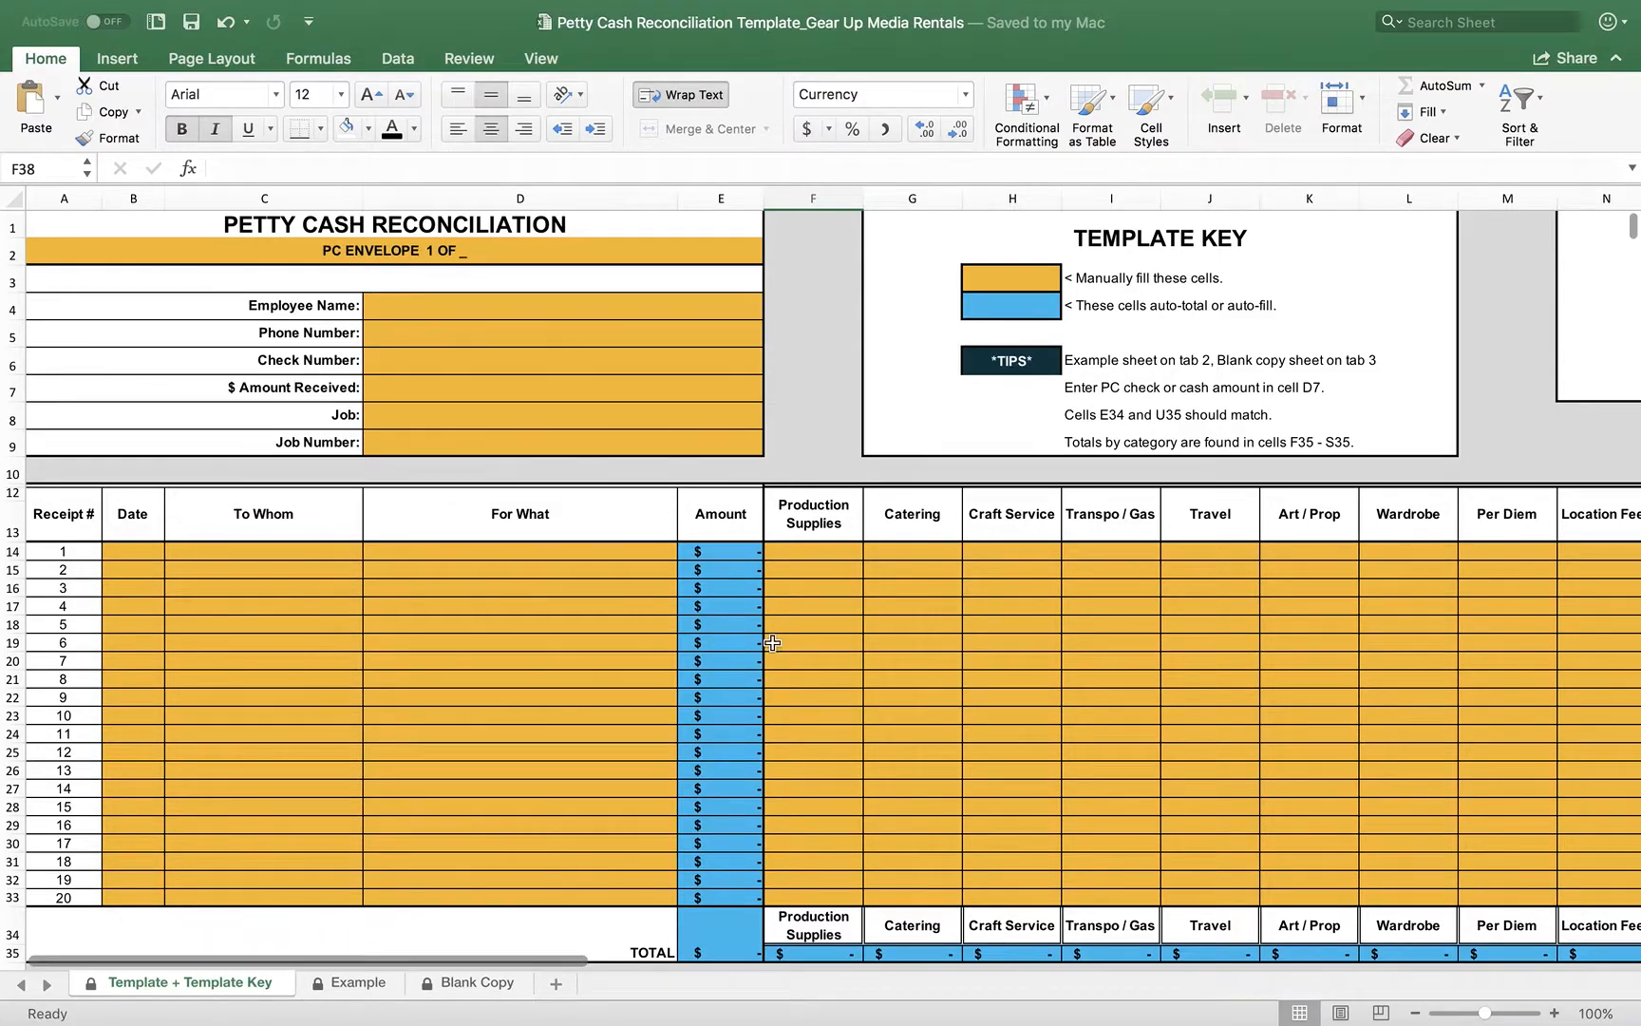
Step: Examine the template key, the expense category columns and the total area on the Template + Template Key sheet
scroll(828, 530, "right", 3)
scroll(827, 530, "right", 10)
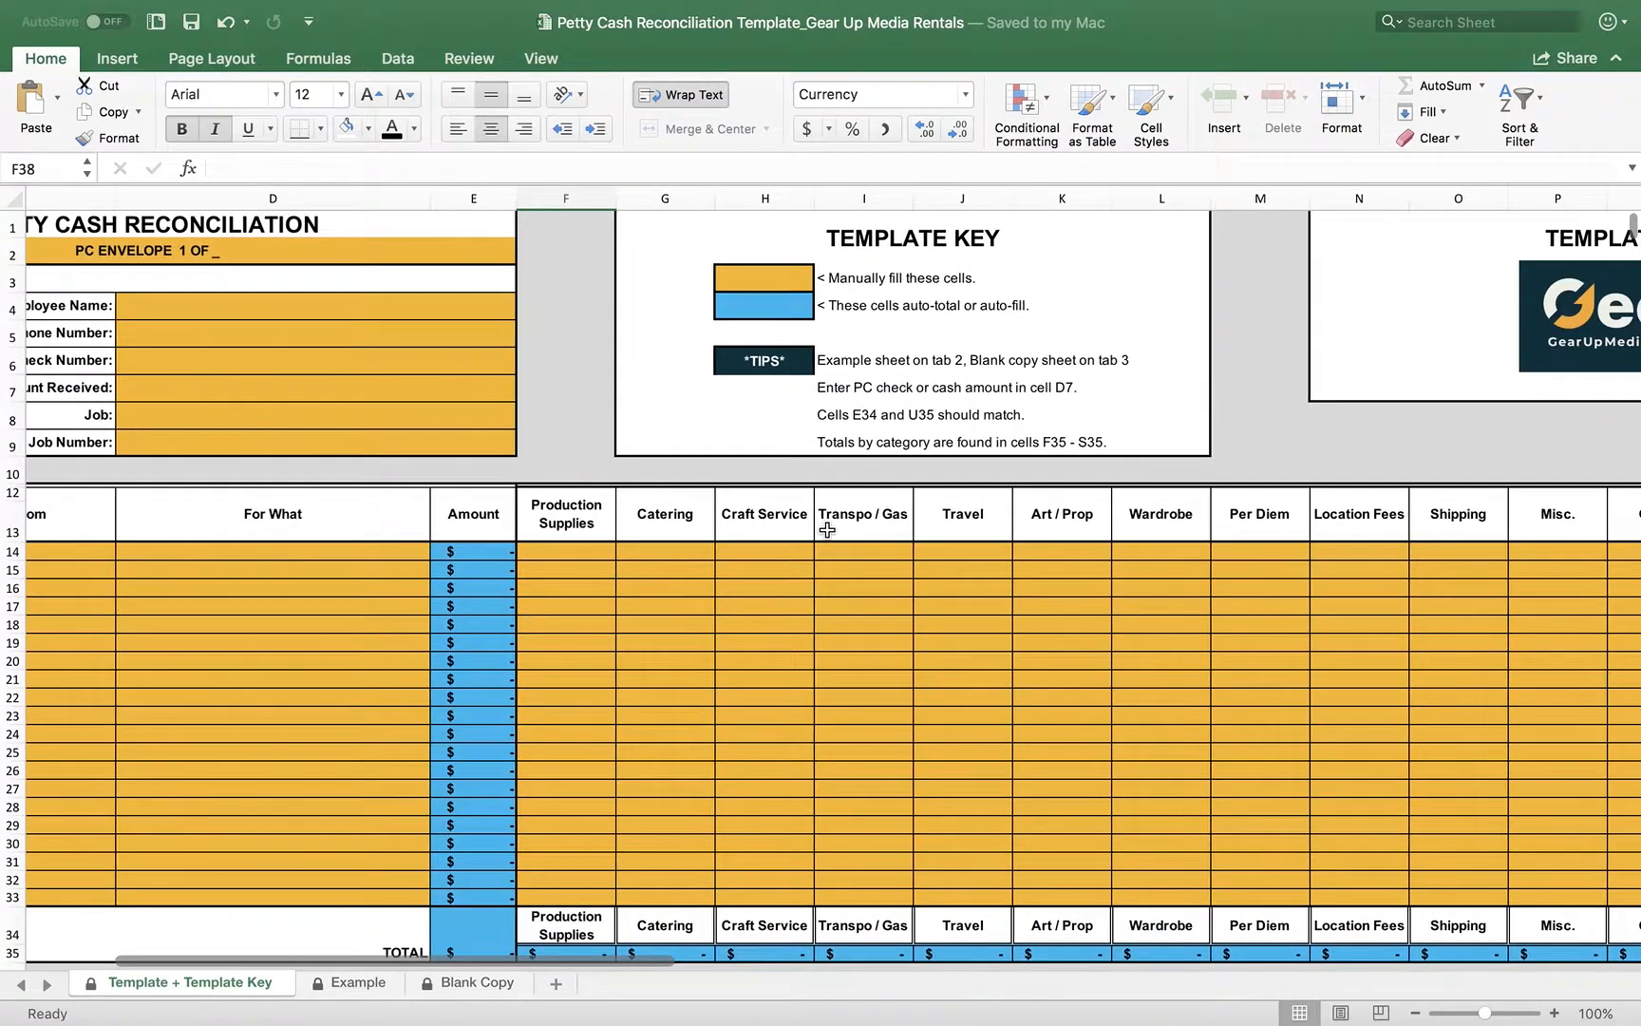
scroll(827, 530, "right", 3)
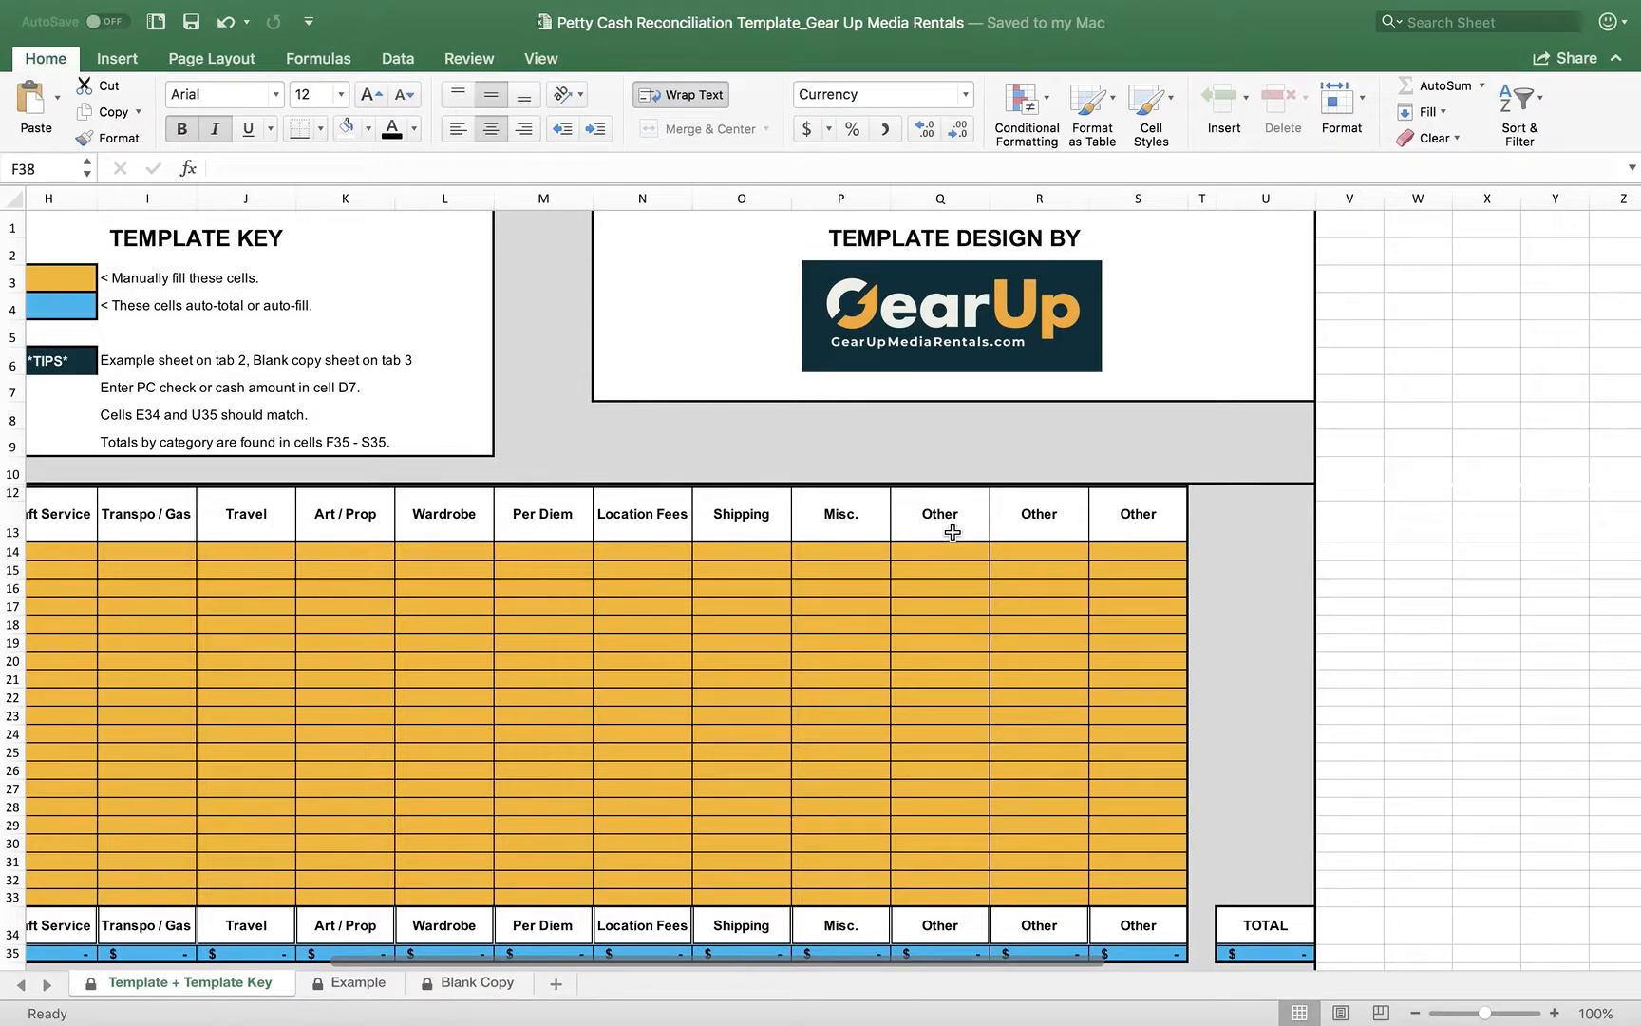
scroll(612, 632, "left", 7)
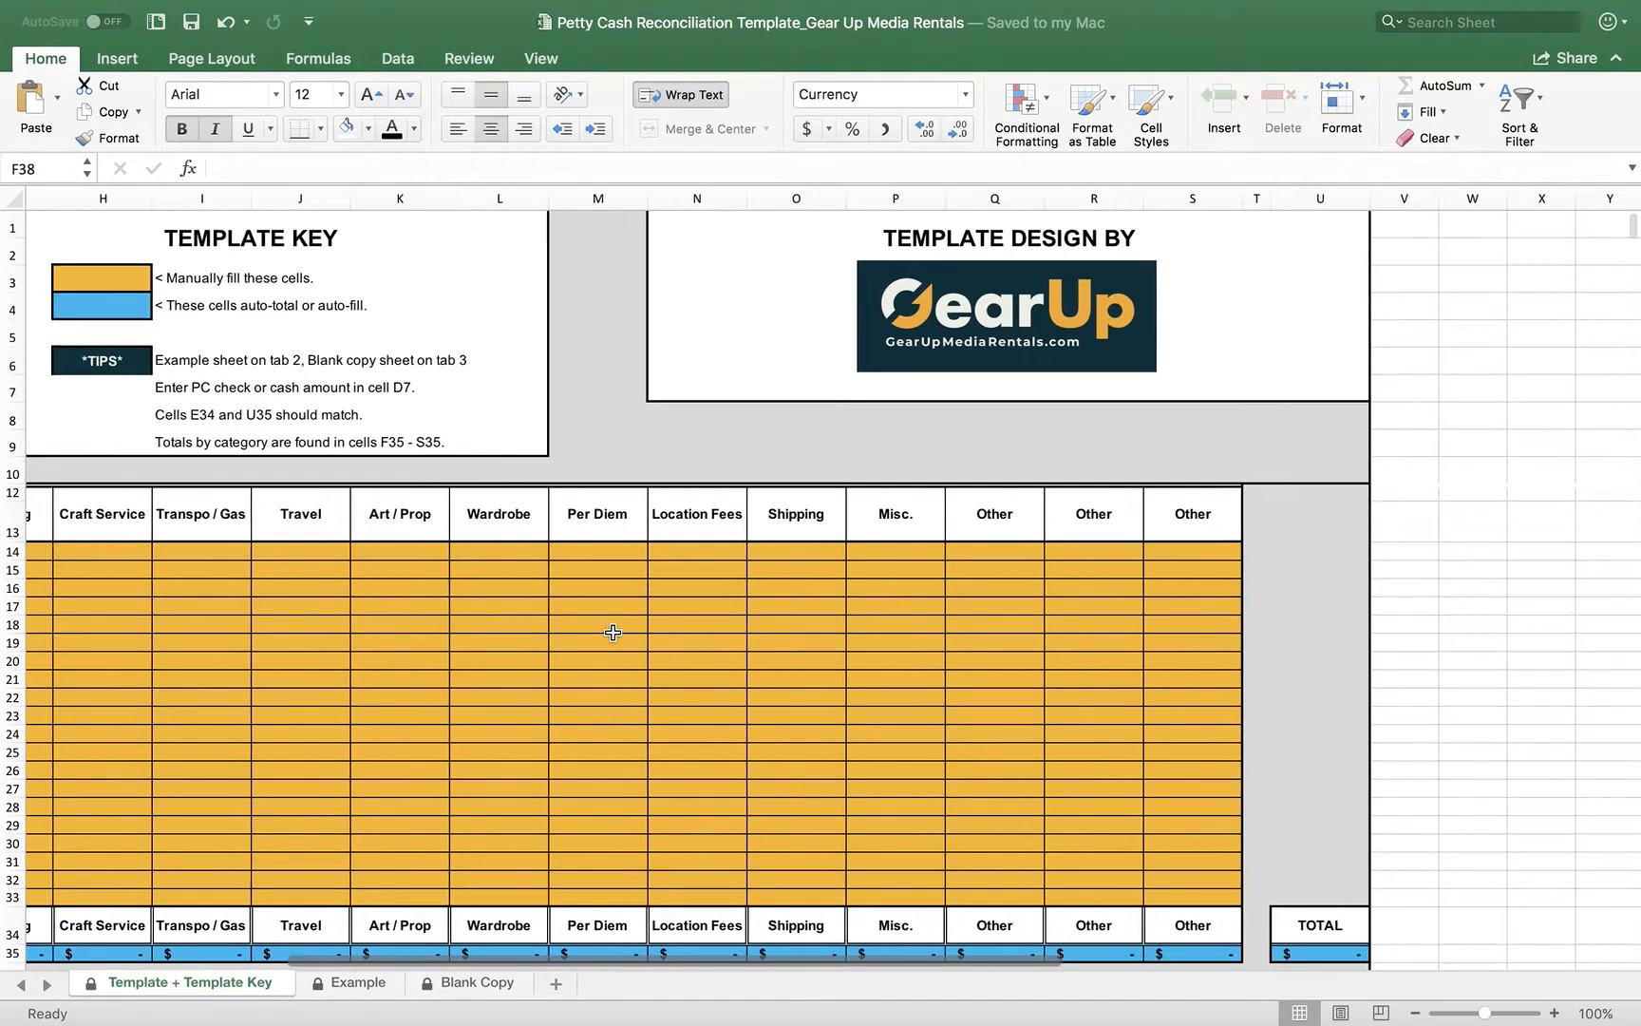
scroll(613, 632, "left", 5)
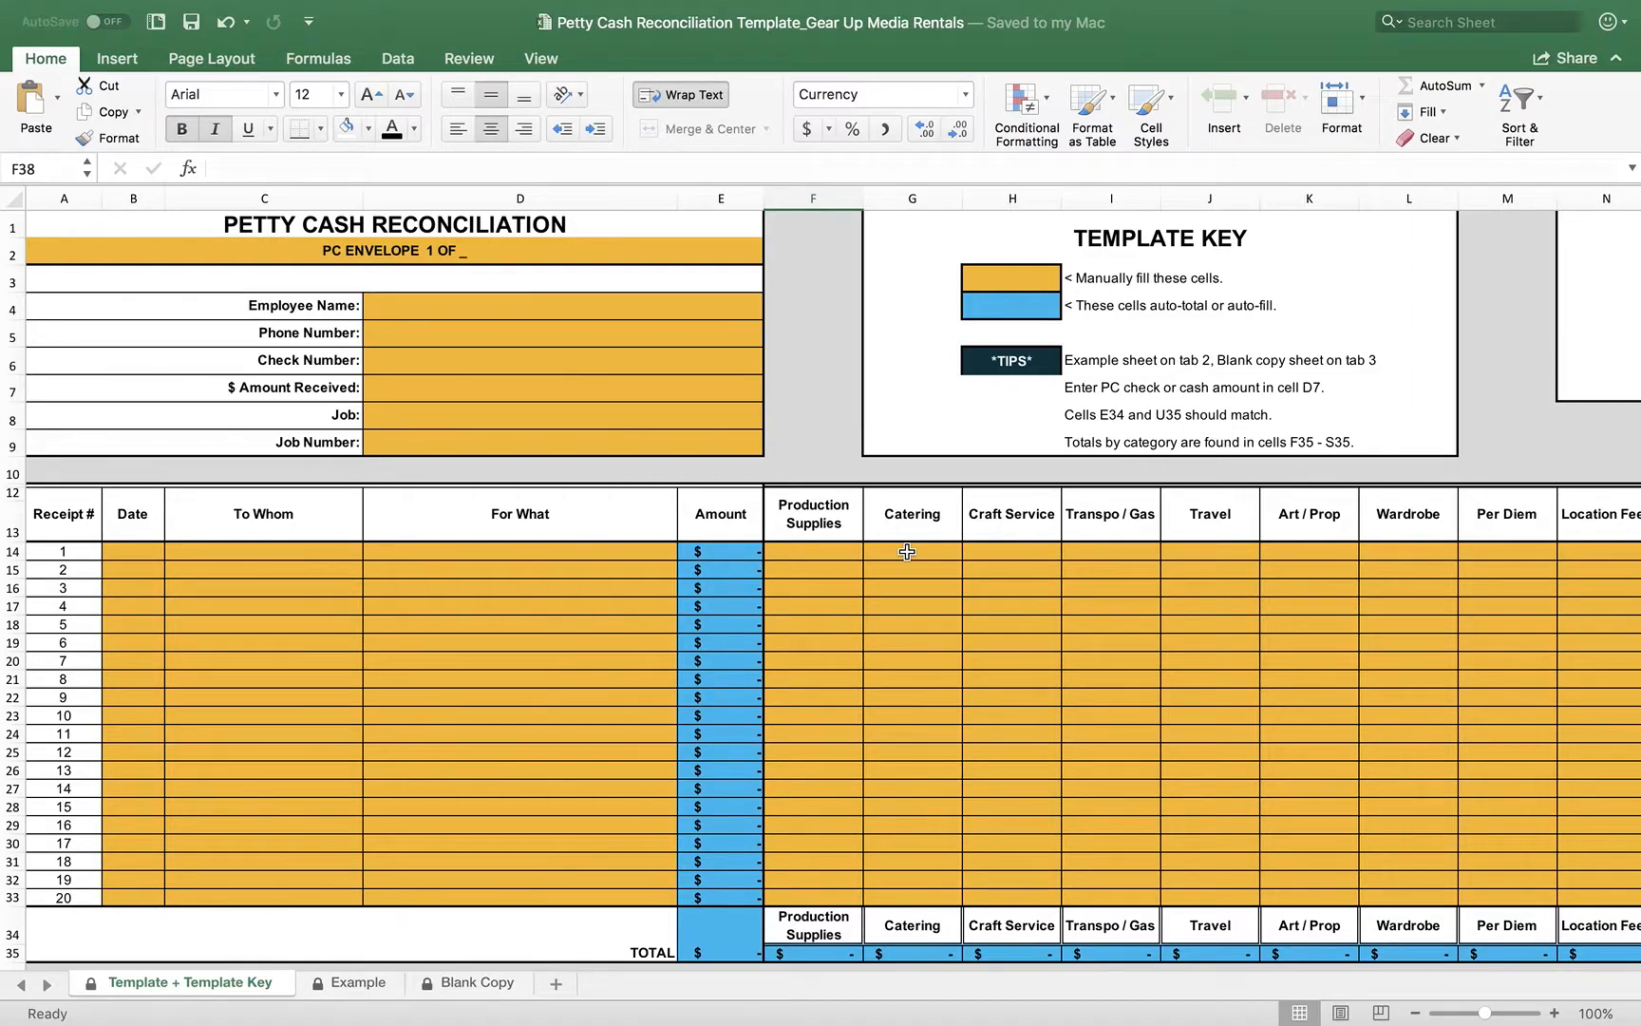
scroll(888, 599, "right", 10)
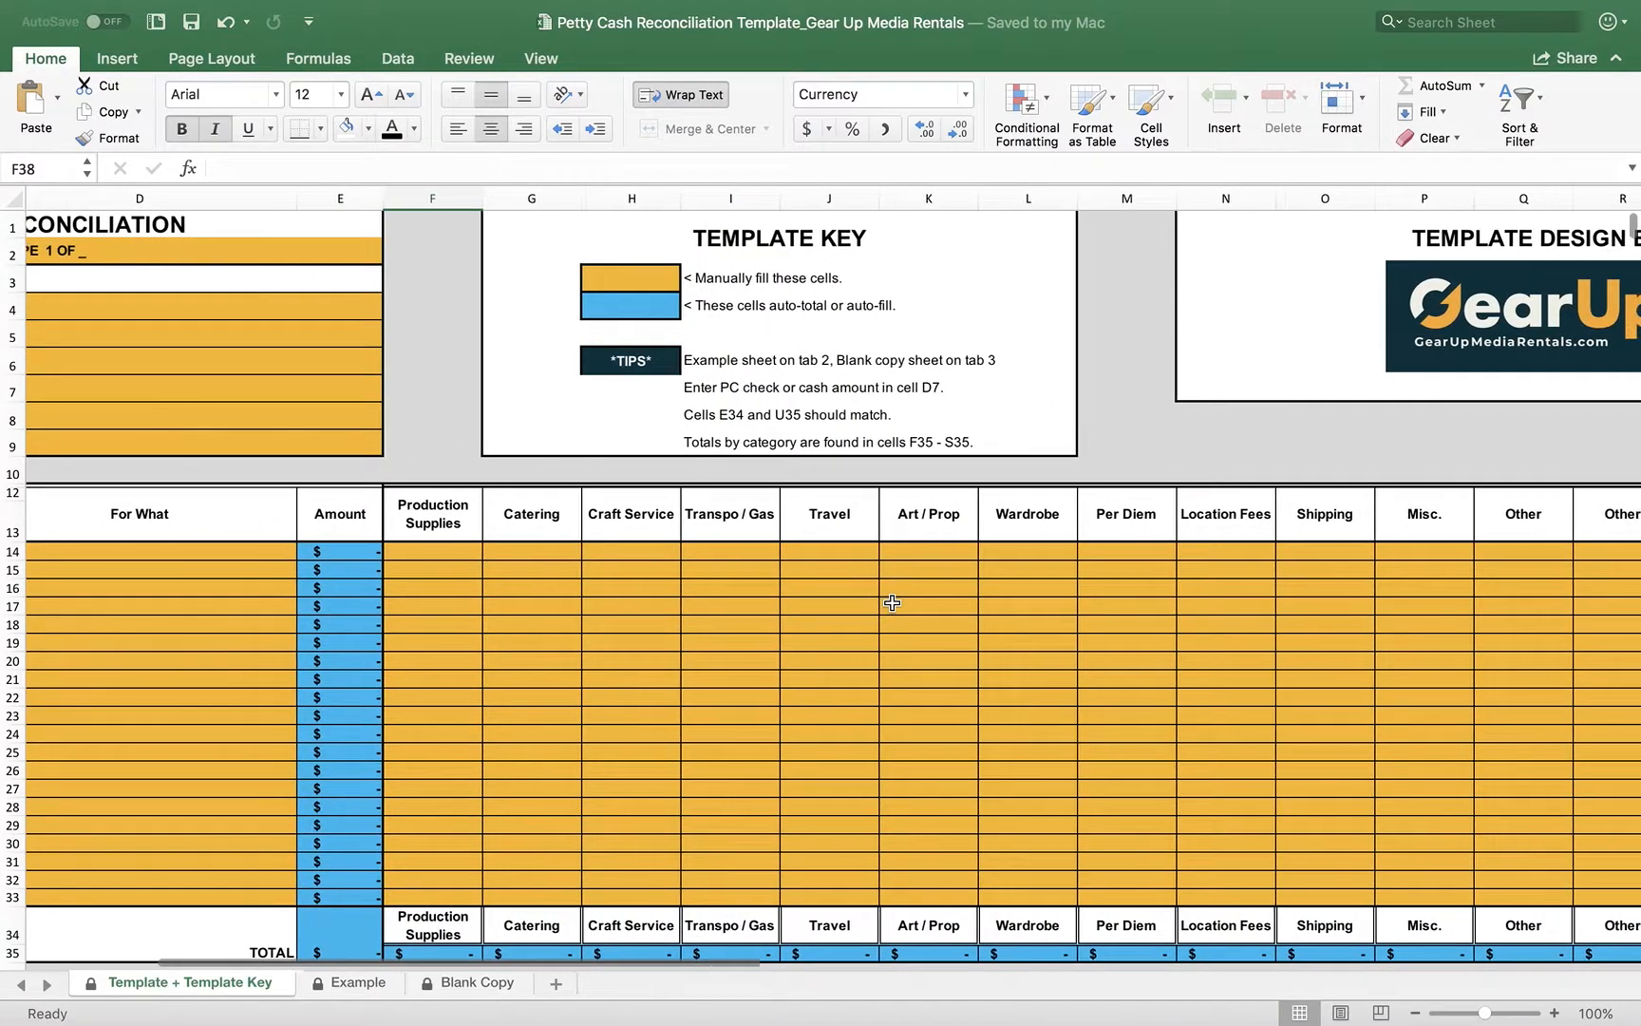
scroll(892, 602, "left", 10)
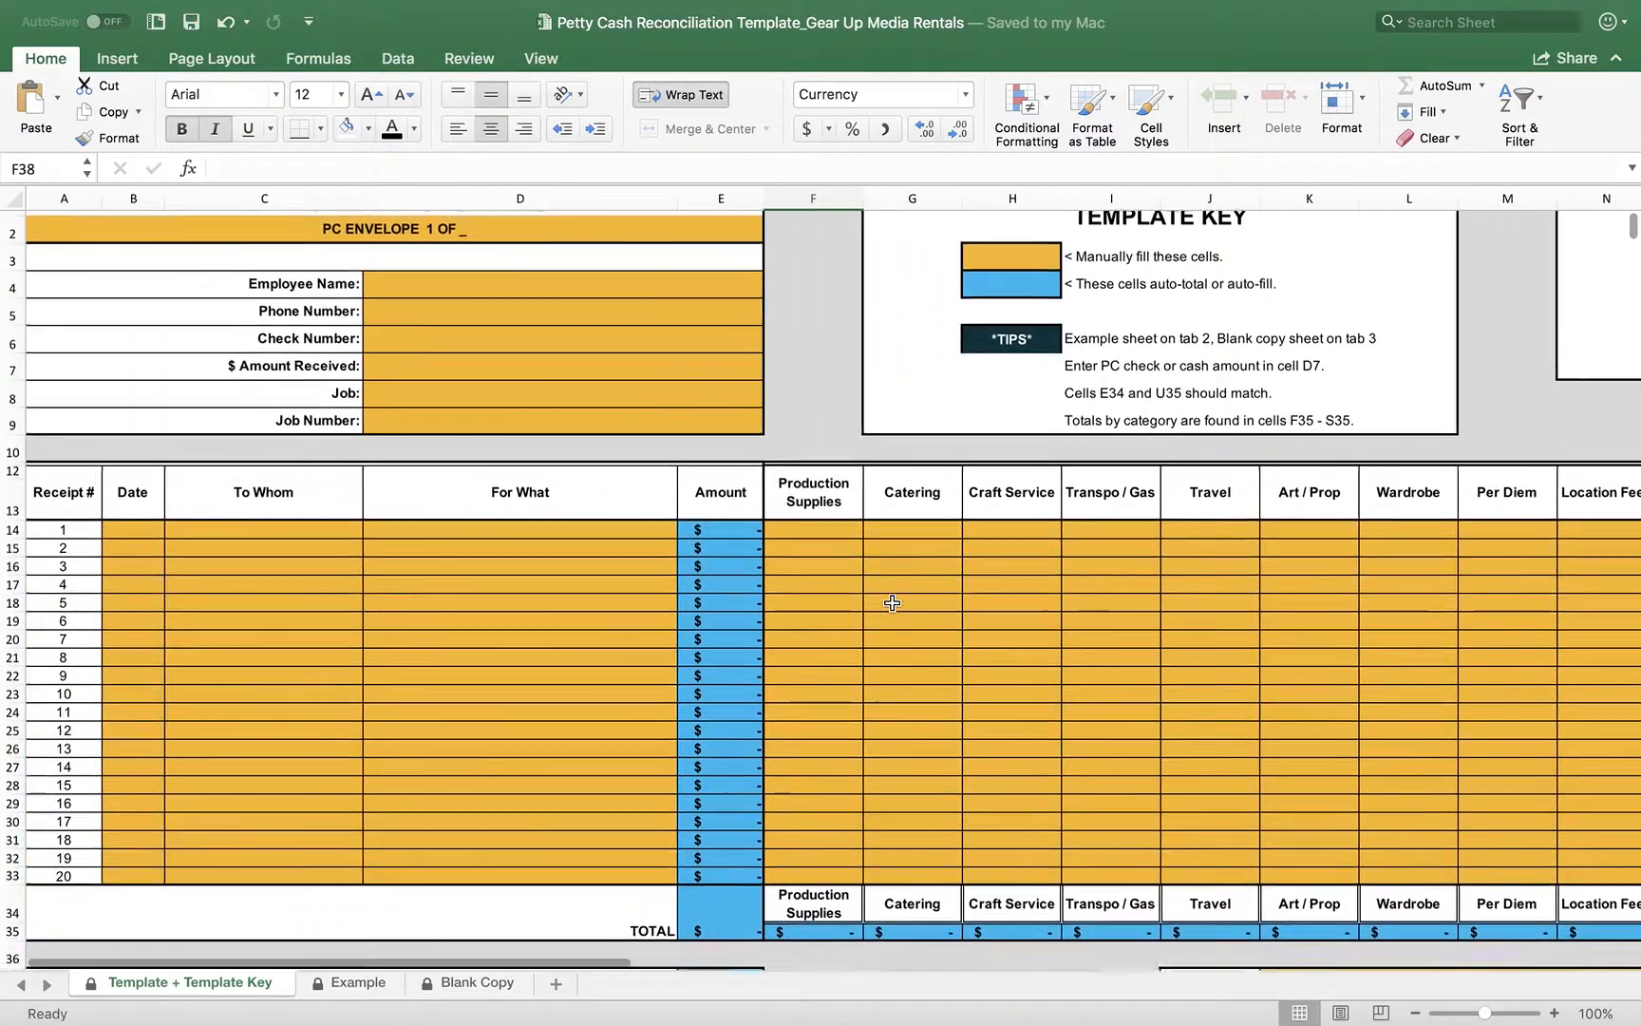
Step: Examine the filled-in Example sheet across its receipt and category columns, and the Blank Copy sheet
left_click(357, 982)
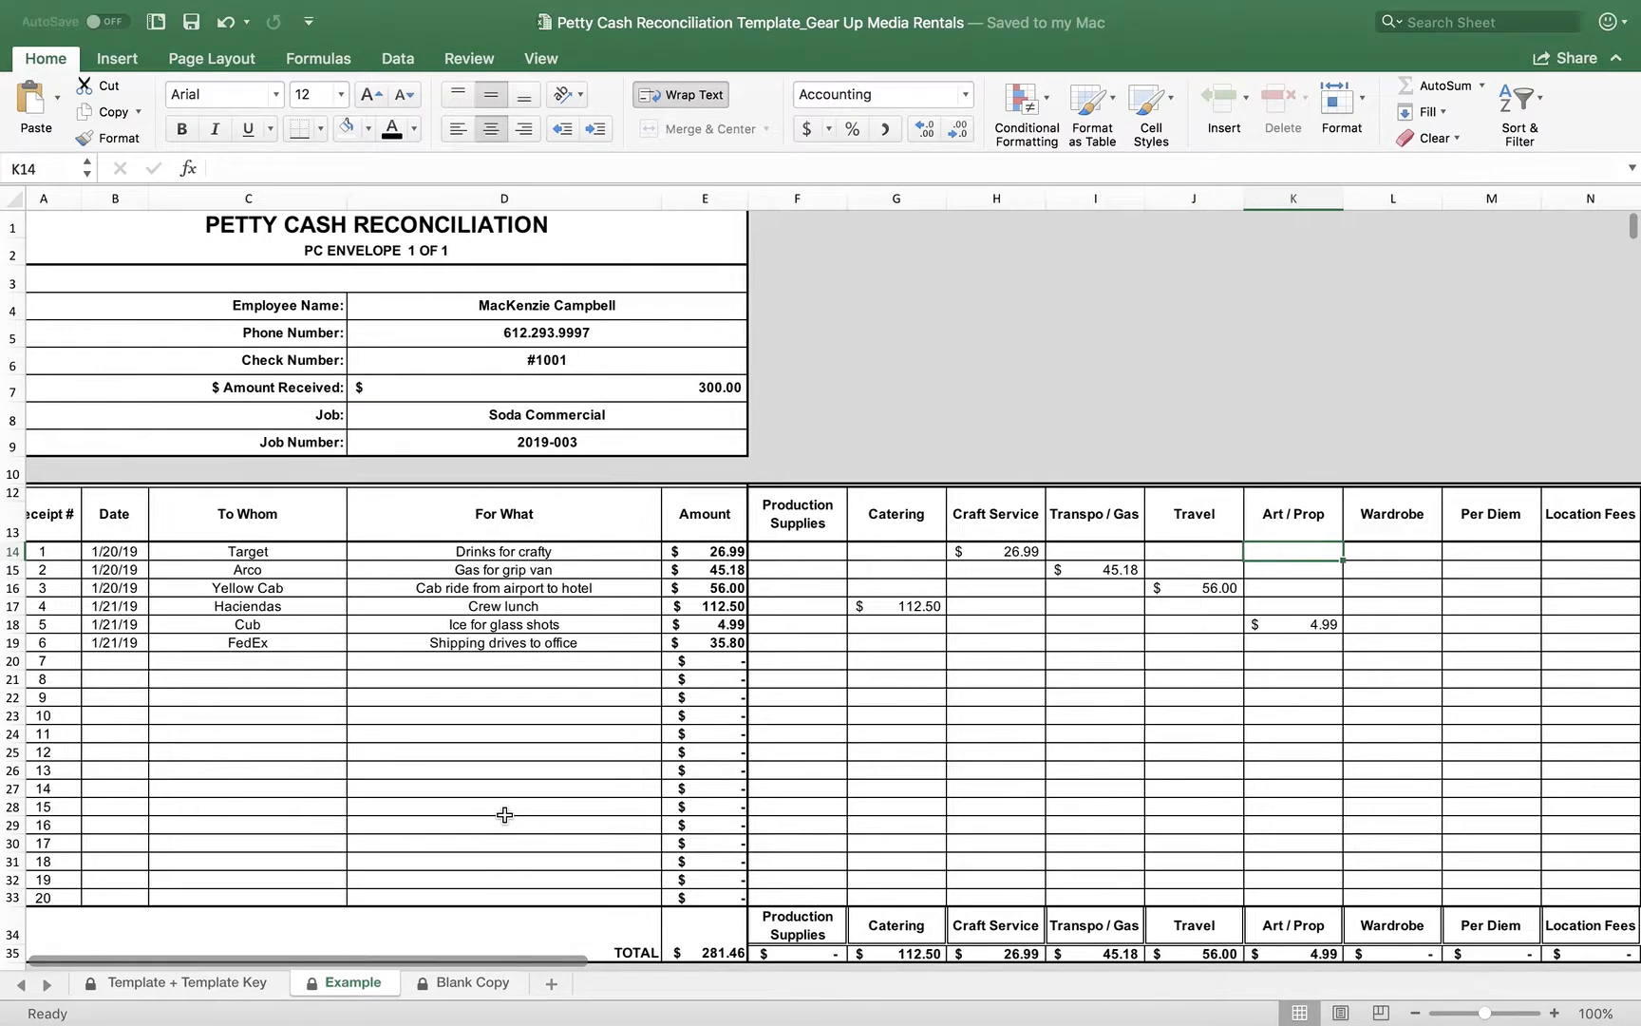
scroll(504, 814, "right", 2)
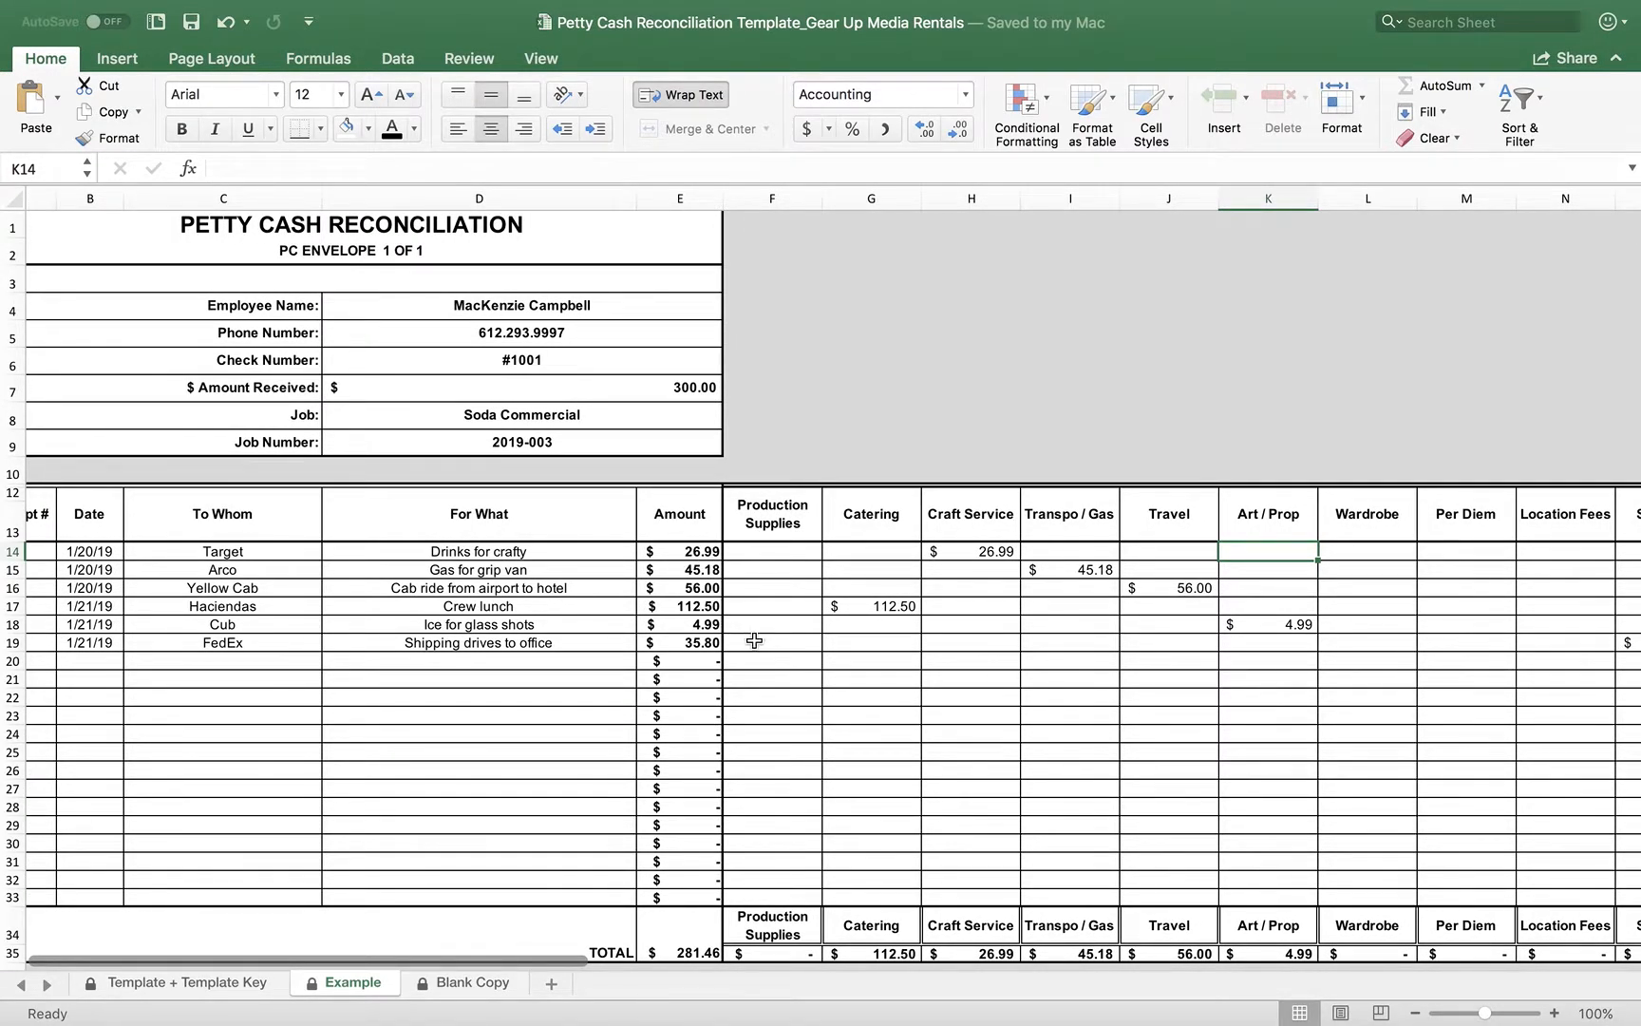
scroll(741, 653, "right", 2)
scroll(741, 654, "right", 5)
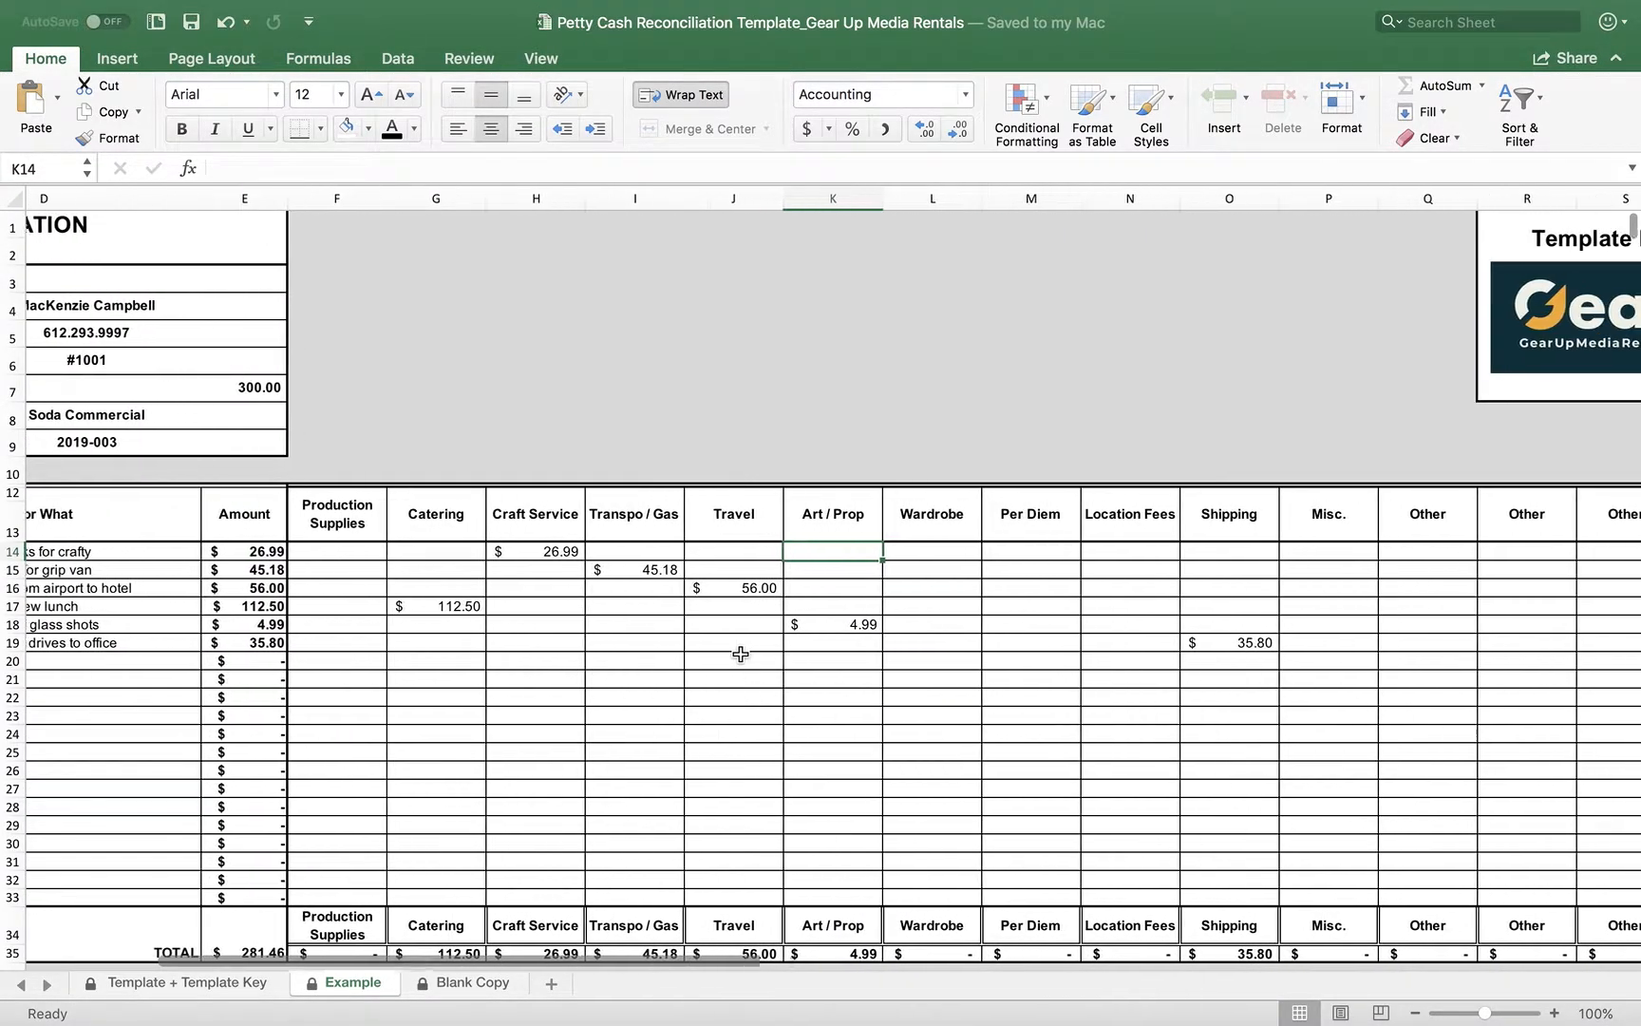
scroll(741, 653, "left", 9)
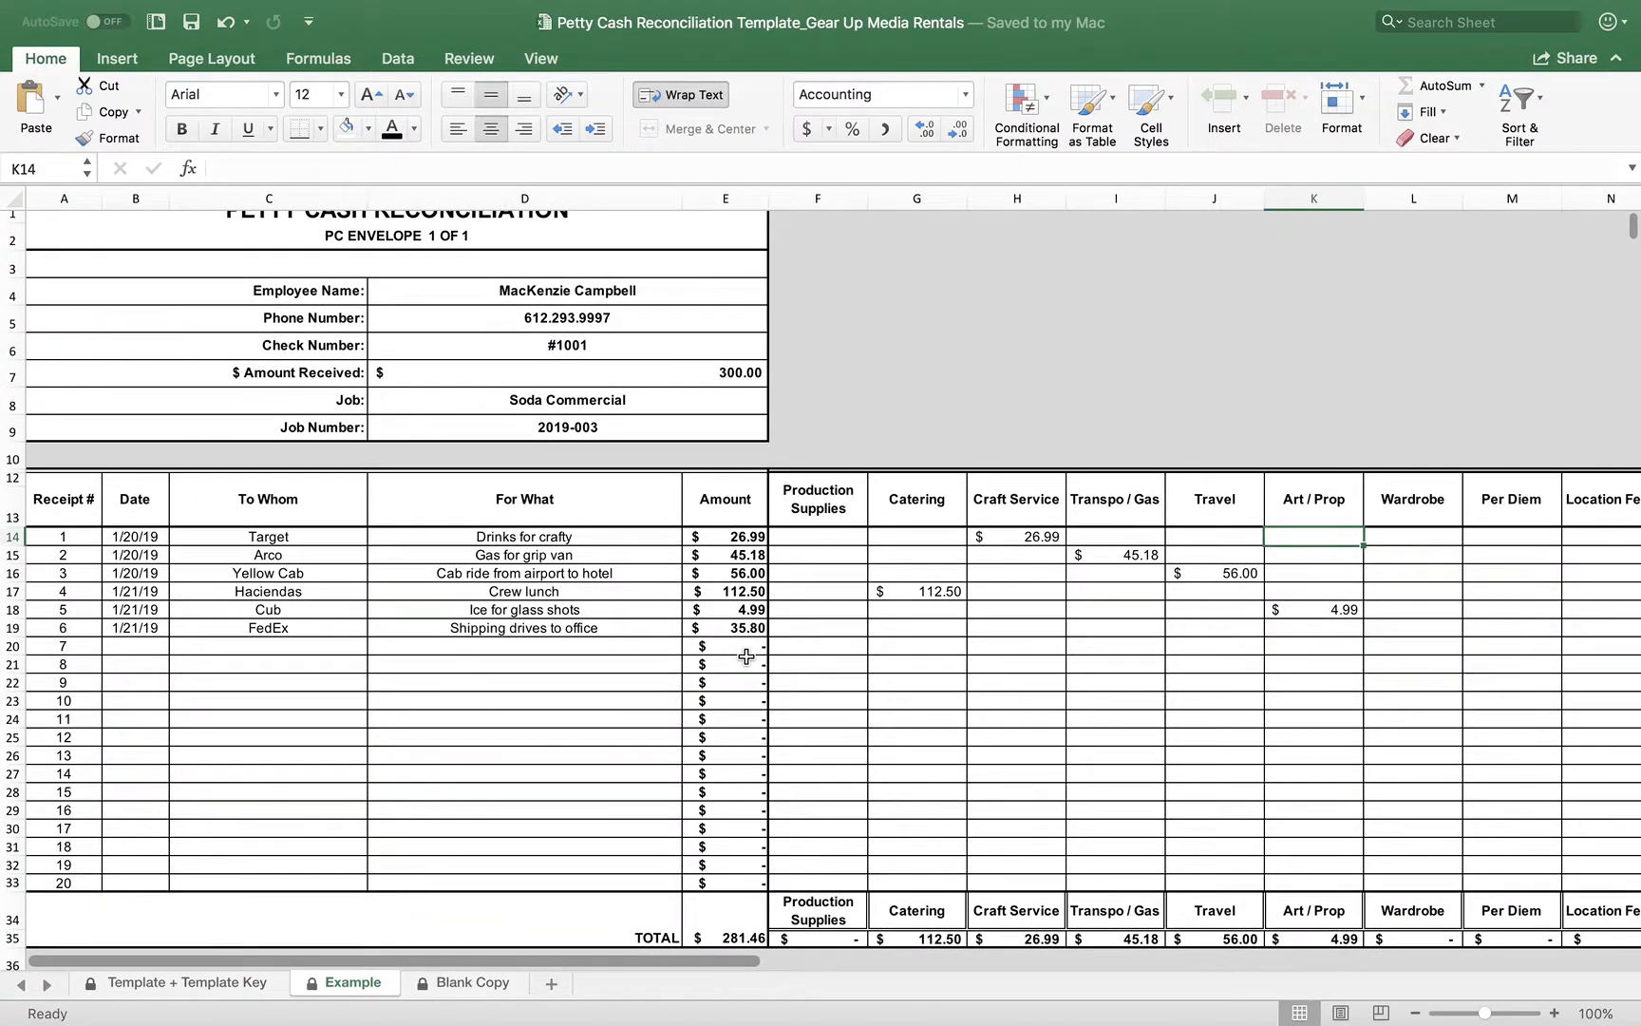
left_click(473, 983)
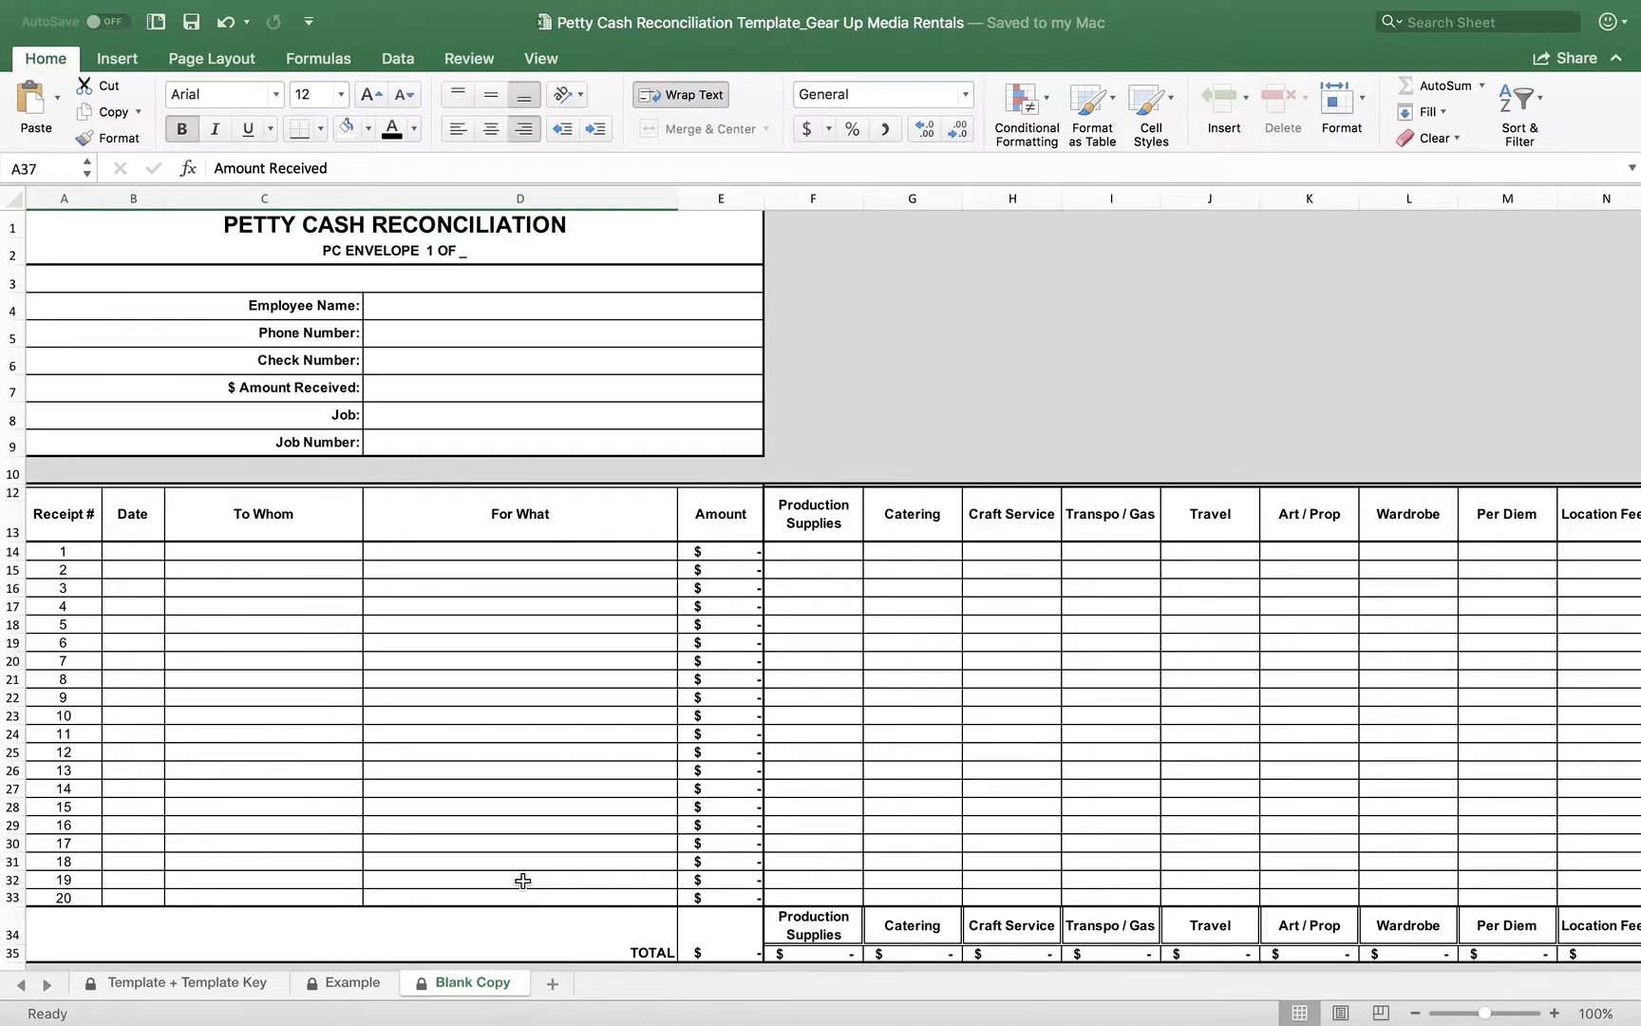
Step: Return to the Template + Template Key sheet and examine its receipt table and totals rows
left_click(232, 982)
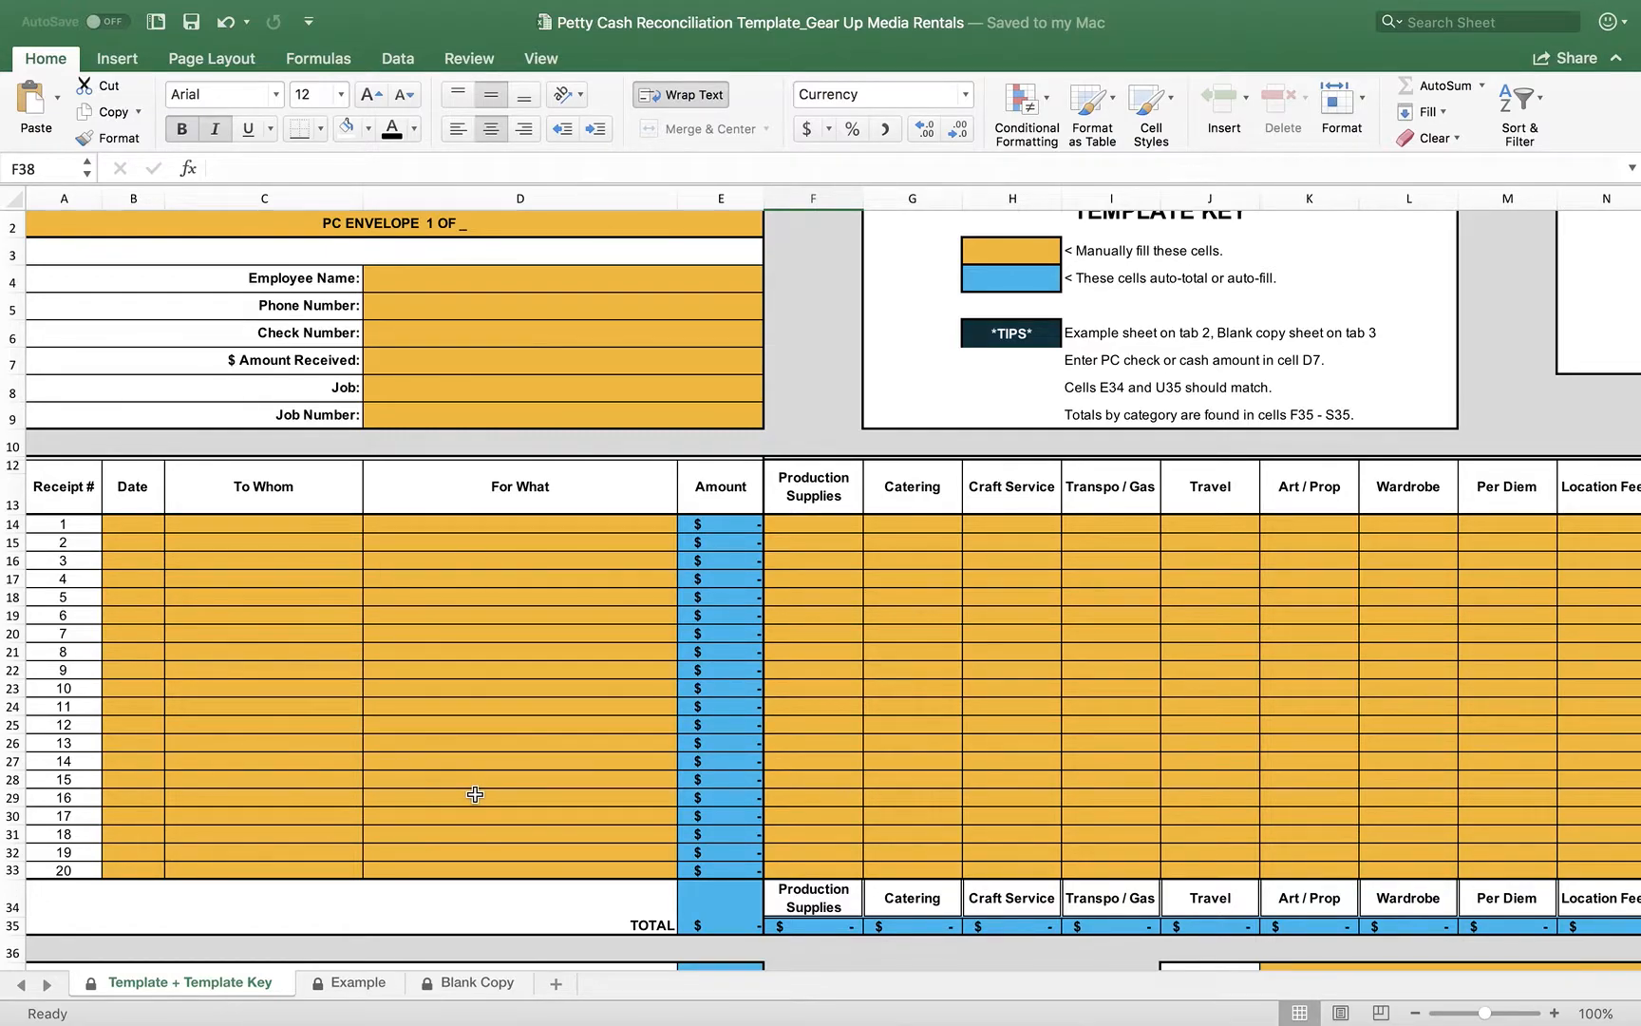
scroll(957, 705, "right", 3)
scroll(957, 705, "up", 1)
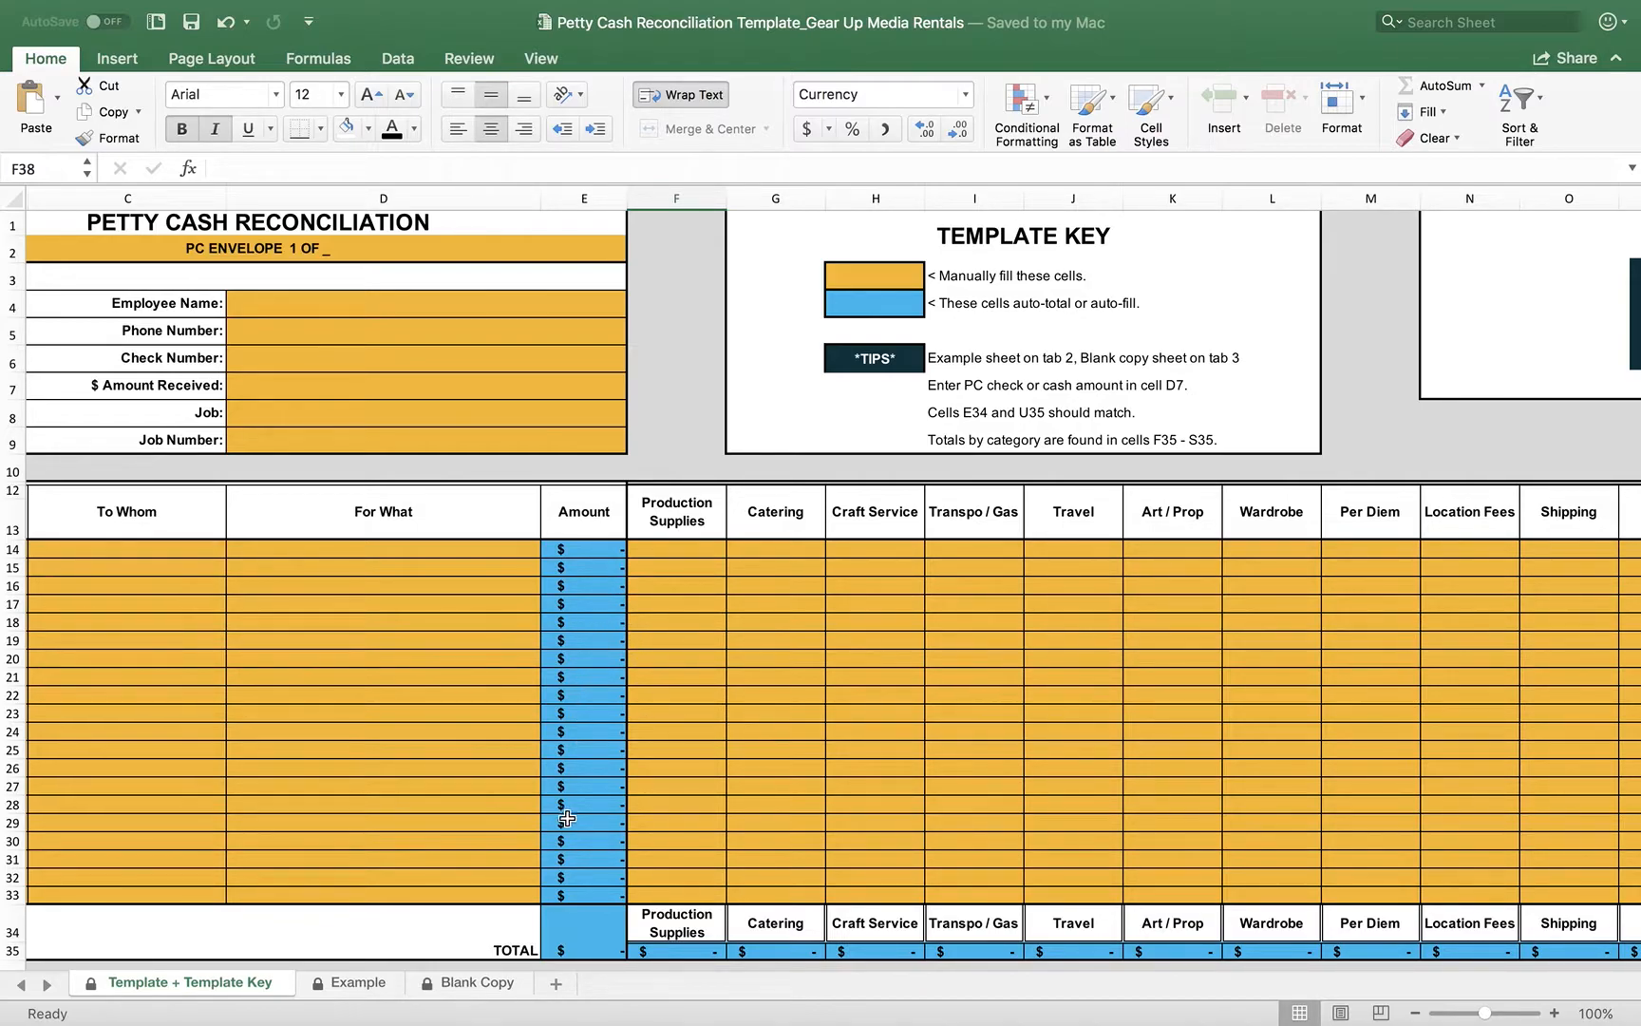
scroll(569, 839, "down", 2)
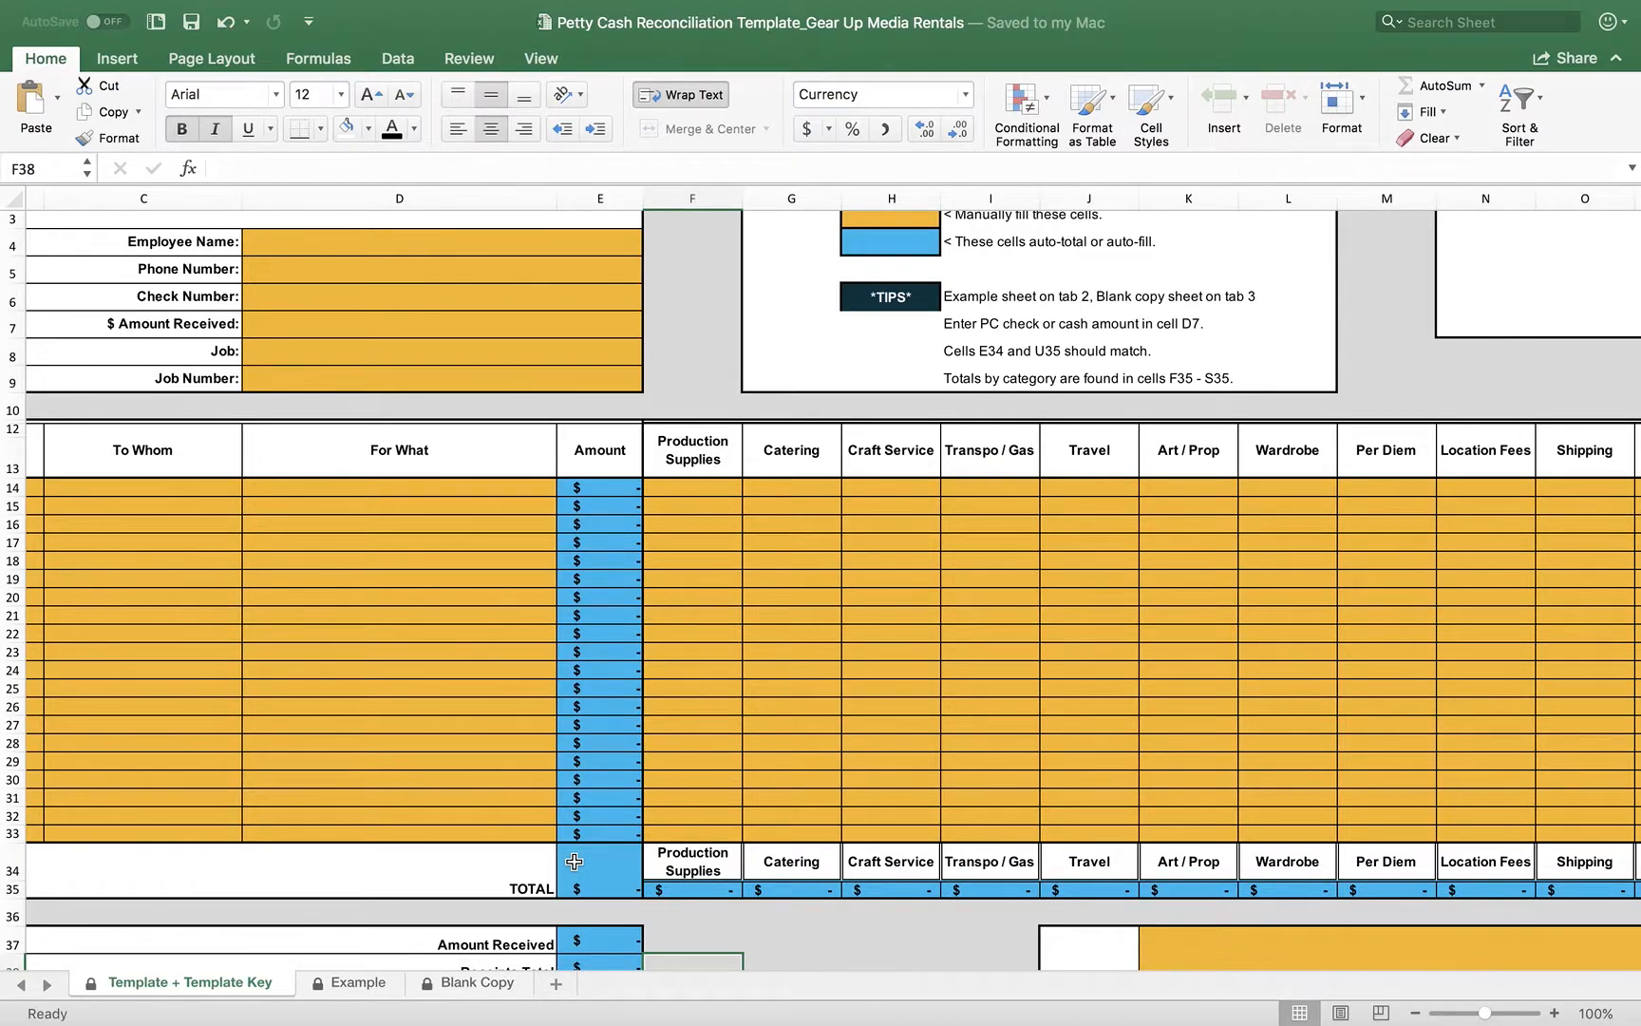
scroll(574, 861, "down", 2)
scroll(573, 862, "up", 5)
scroll(573, 862, "left", 3)
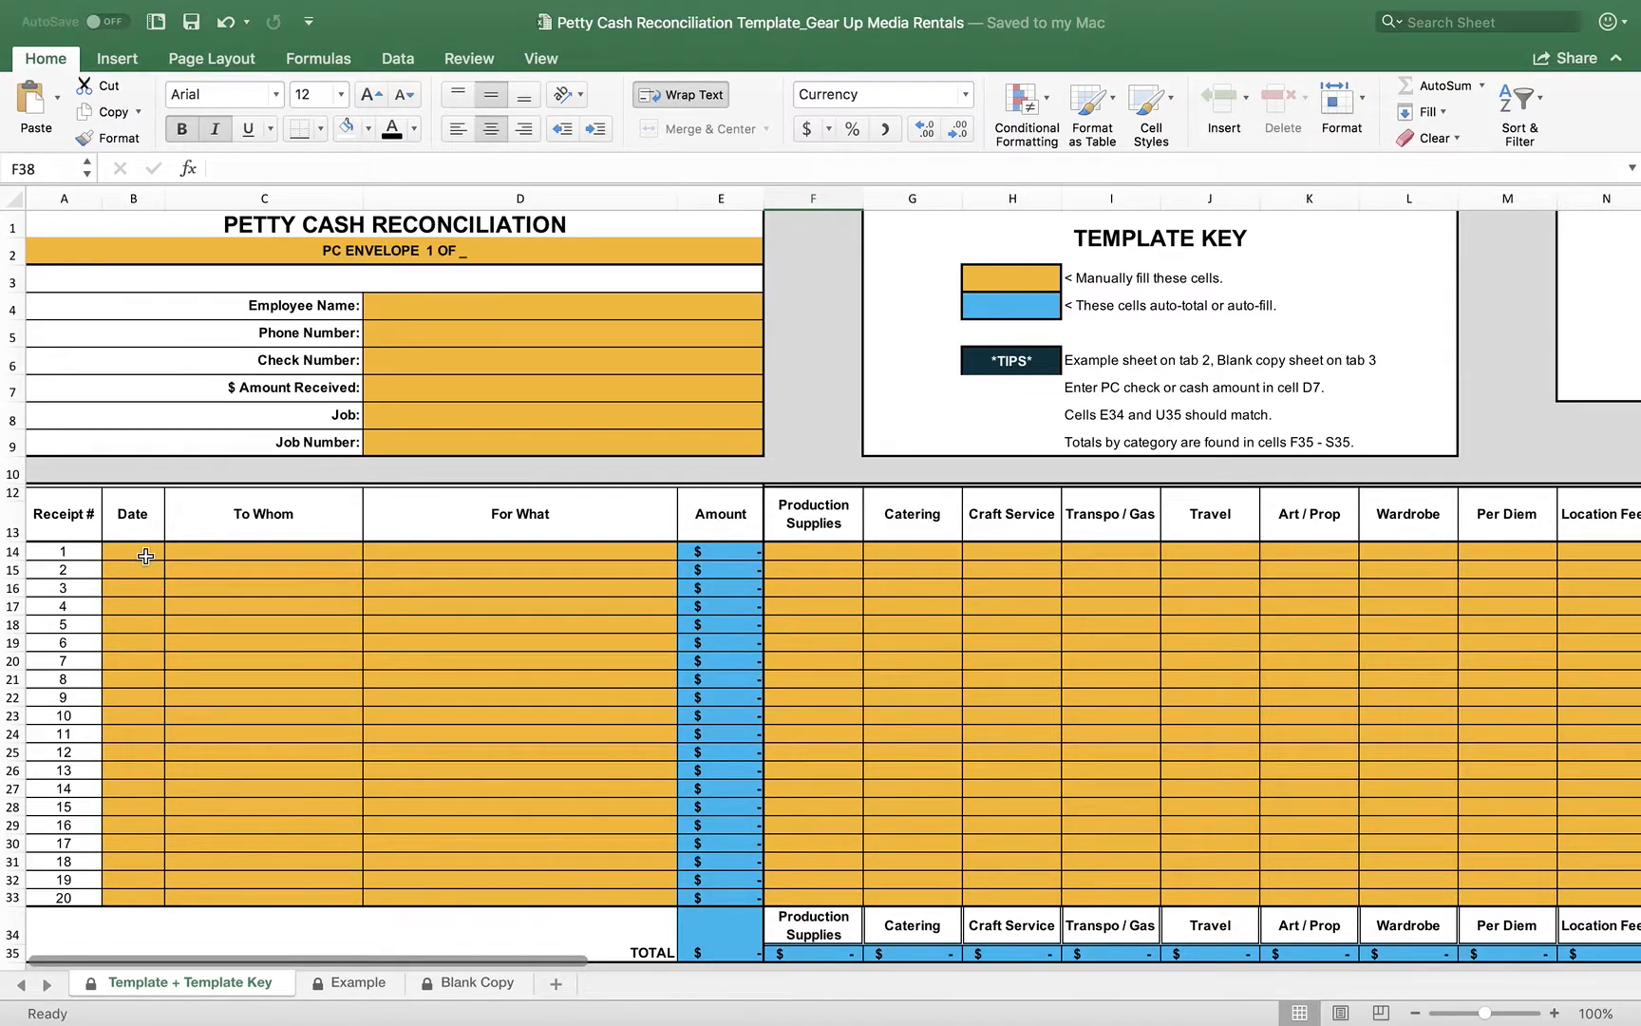
Step: Enter the employee's name and the placeholder phone number xxx.xxx.xxxx in the petty cash header
left_click(412, 308)
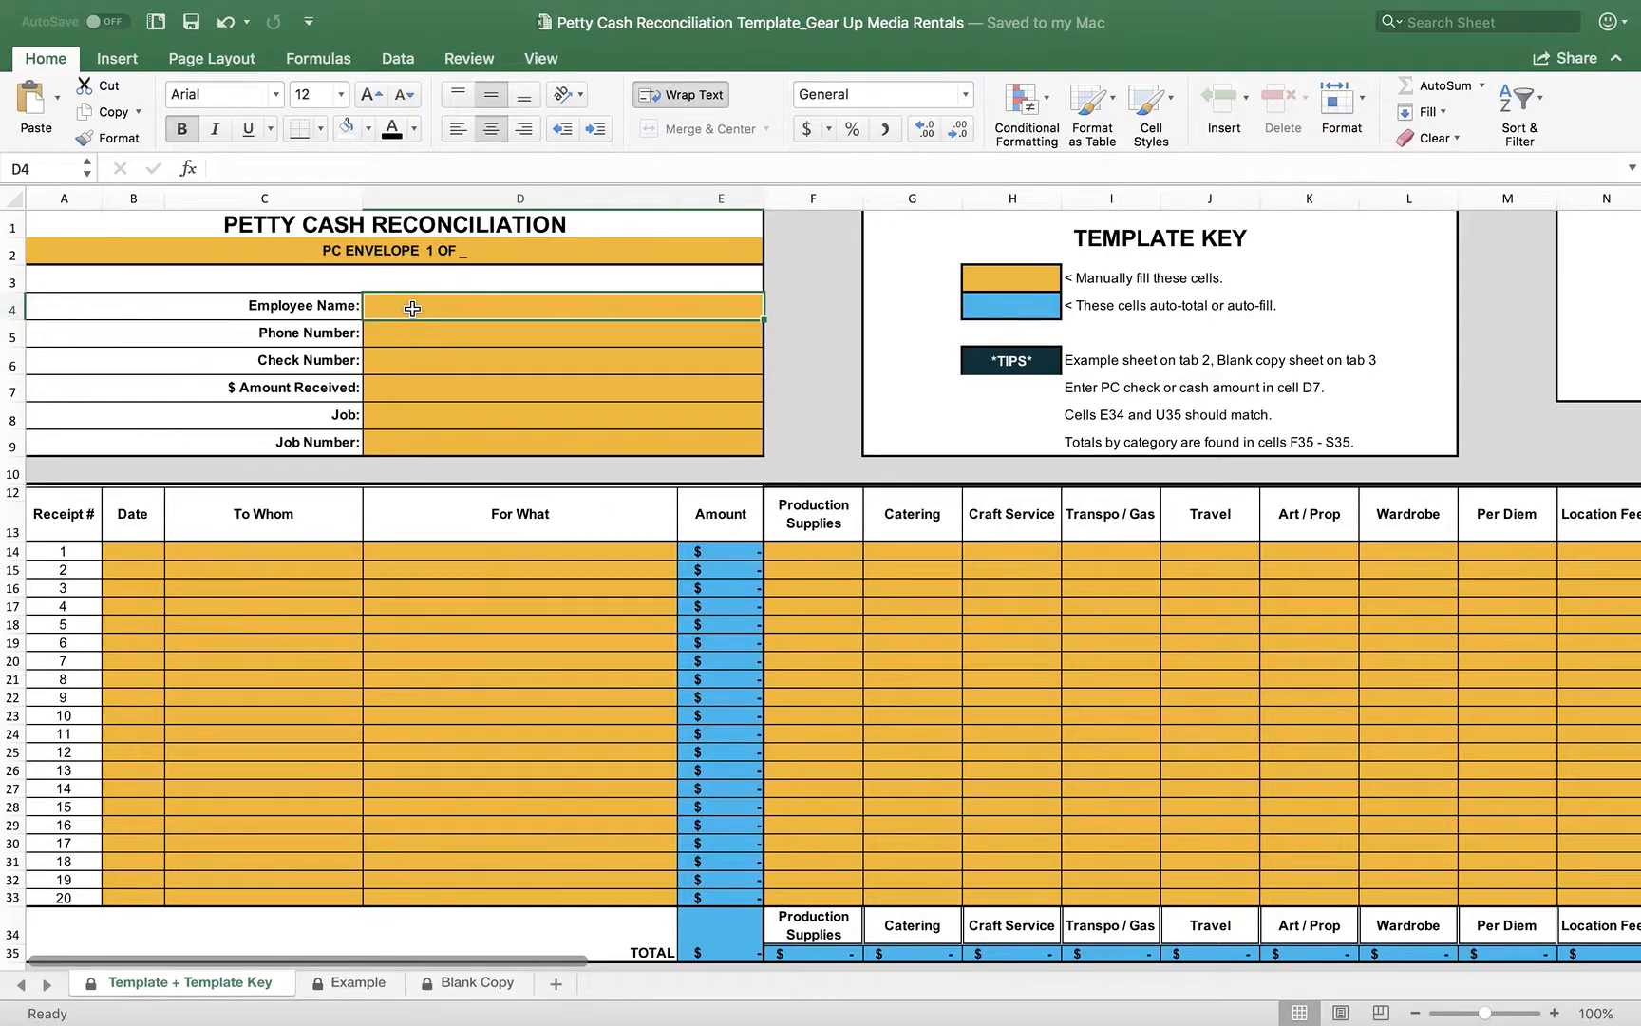
type("MacKenzie")
key("Return")
type("xxx")
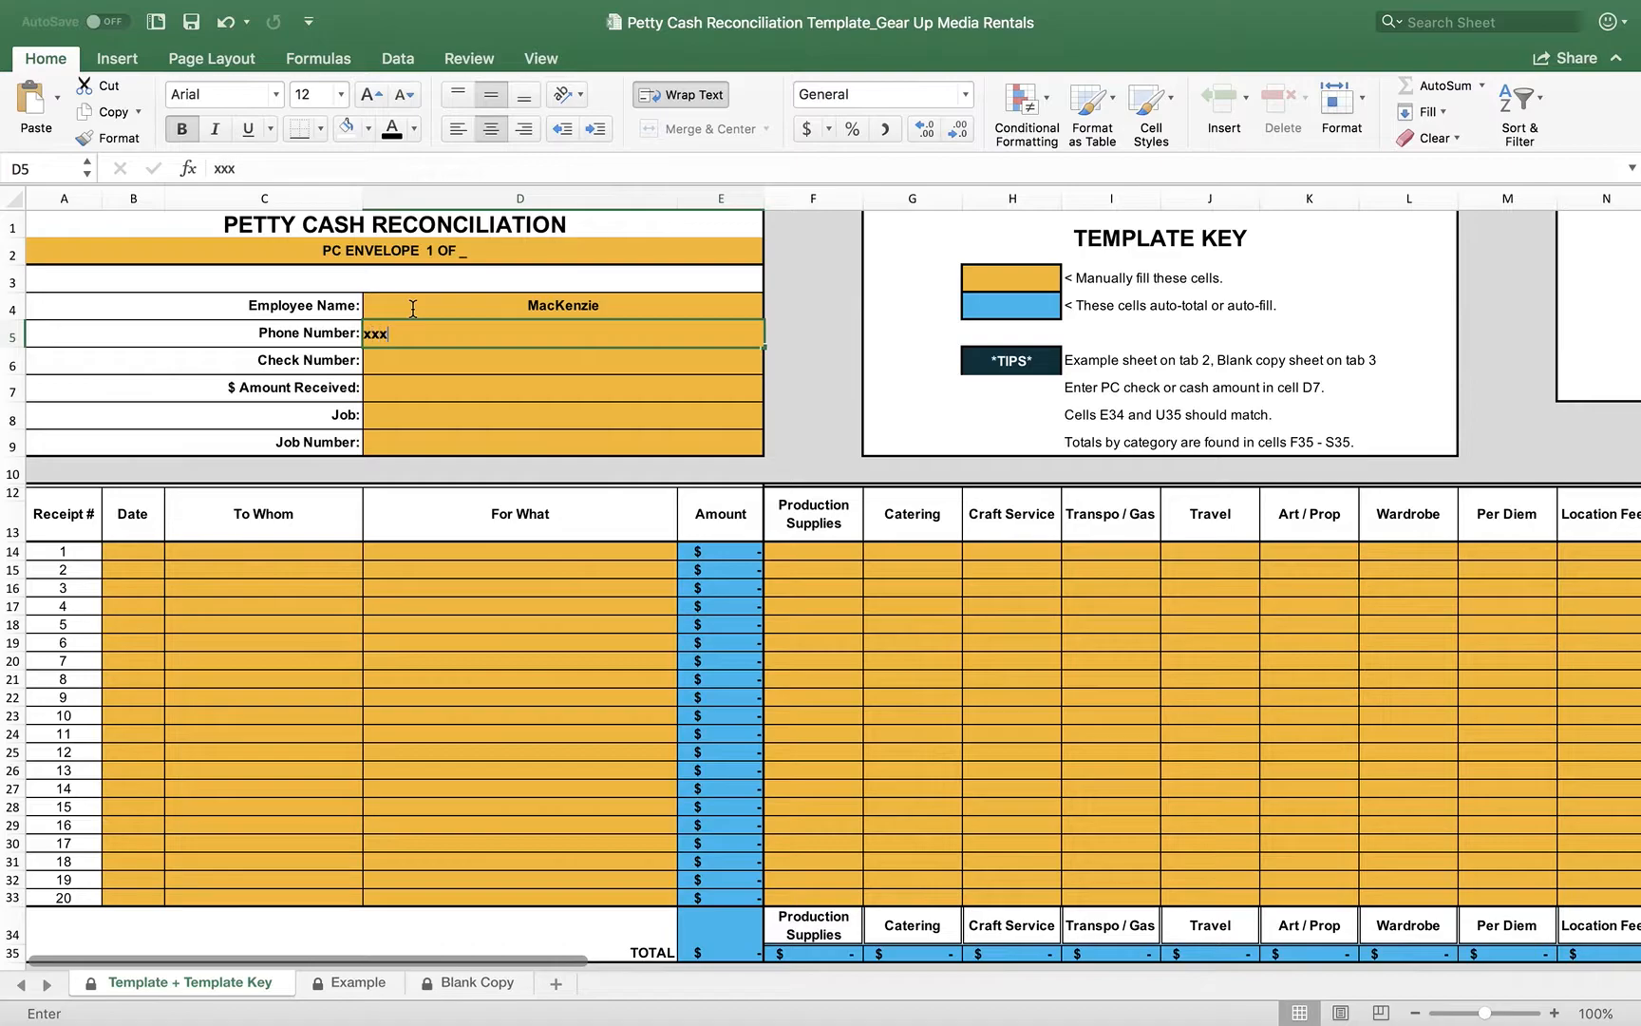
type(".xxx.xxxx")
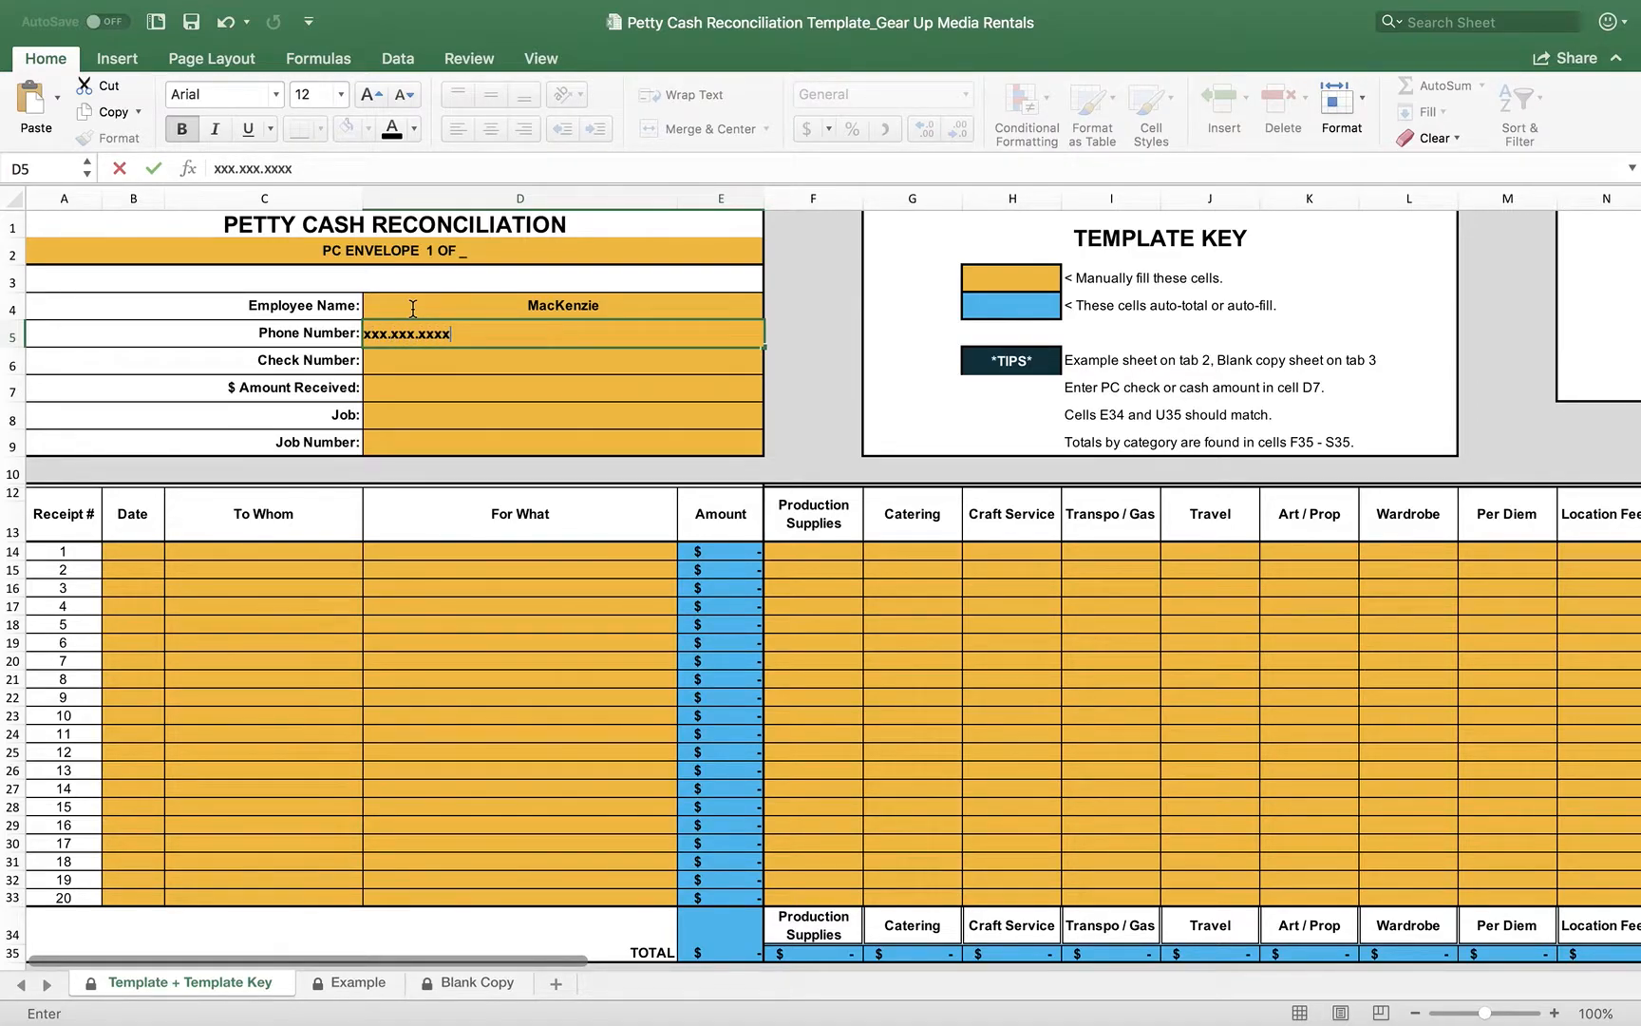
key("Return")
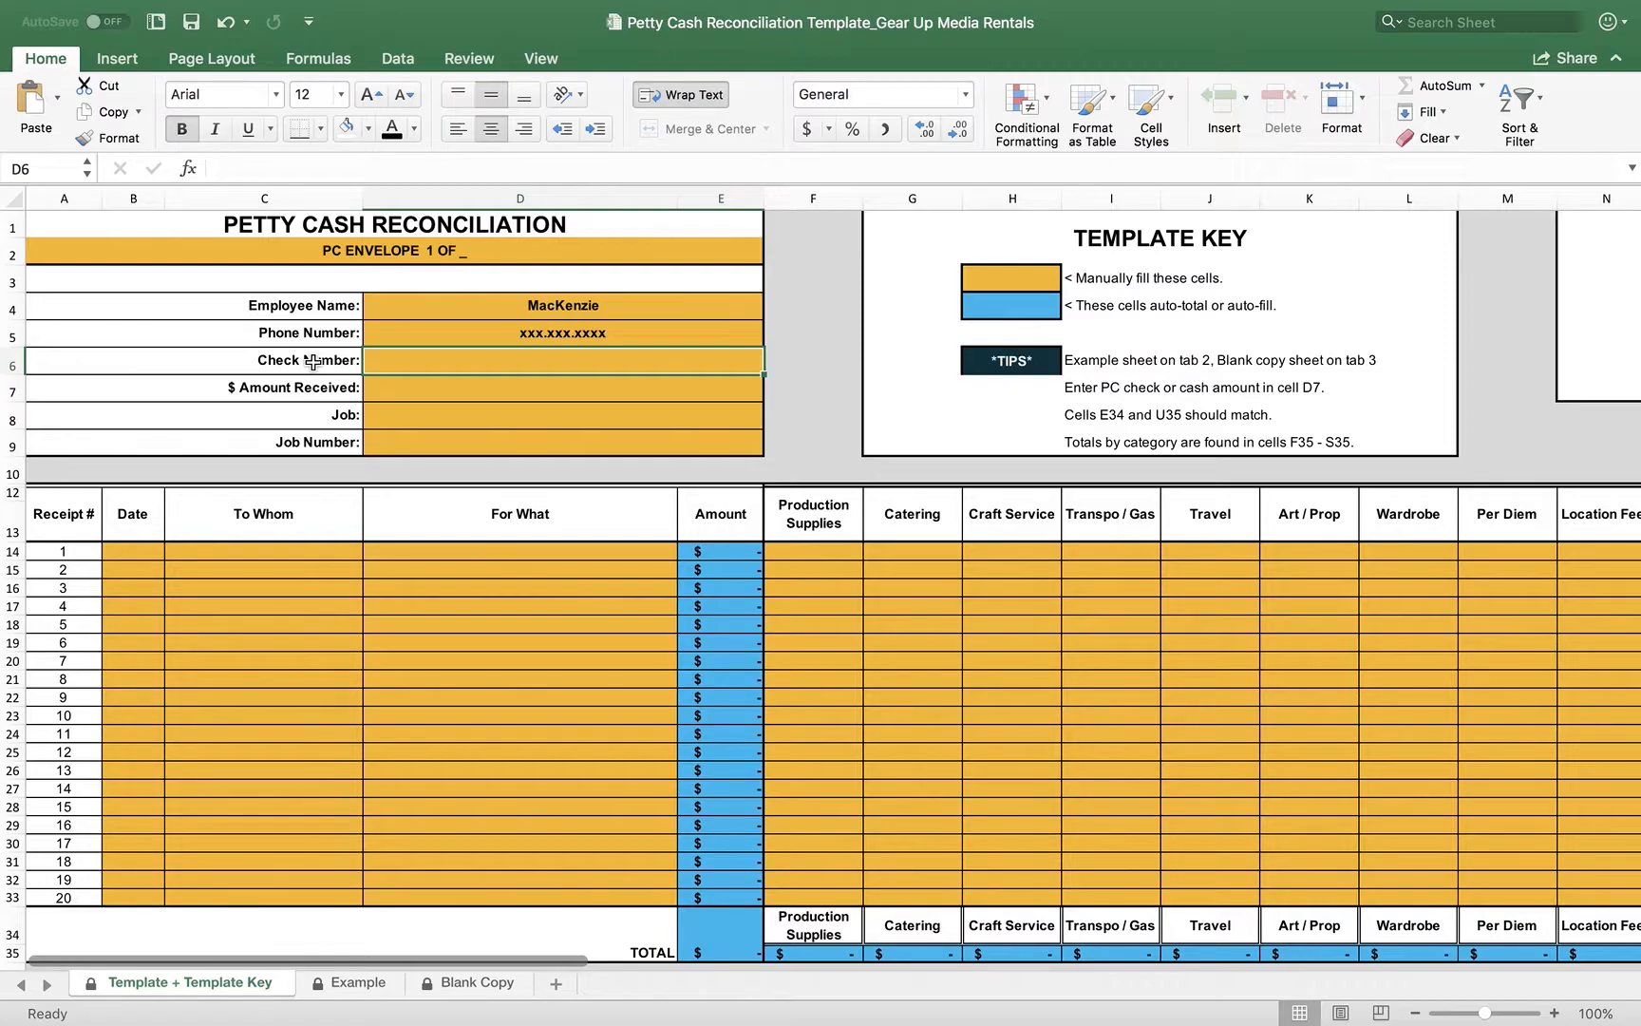
Step: Enter #1001 as the check number and $300 as the amount received
type("#")
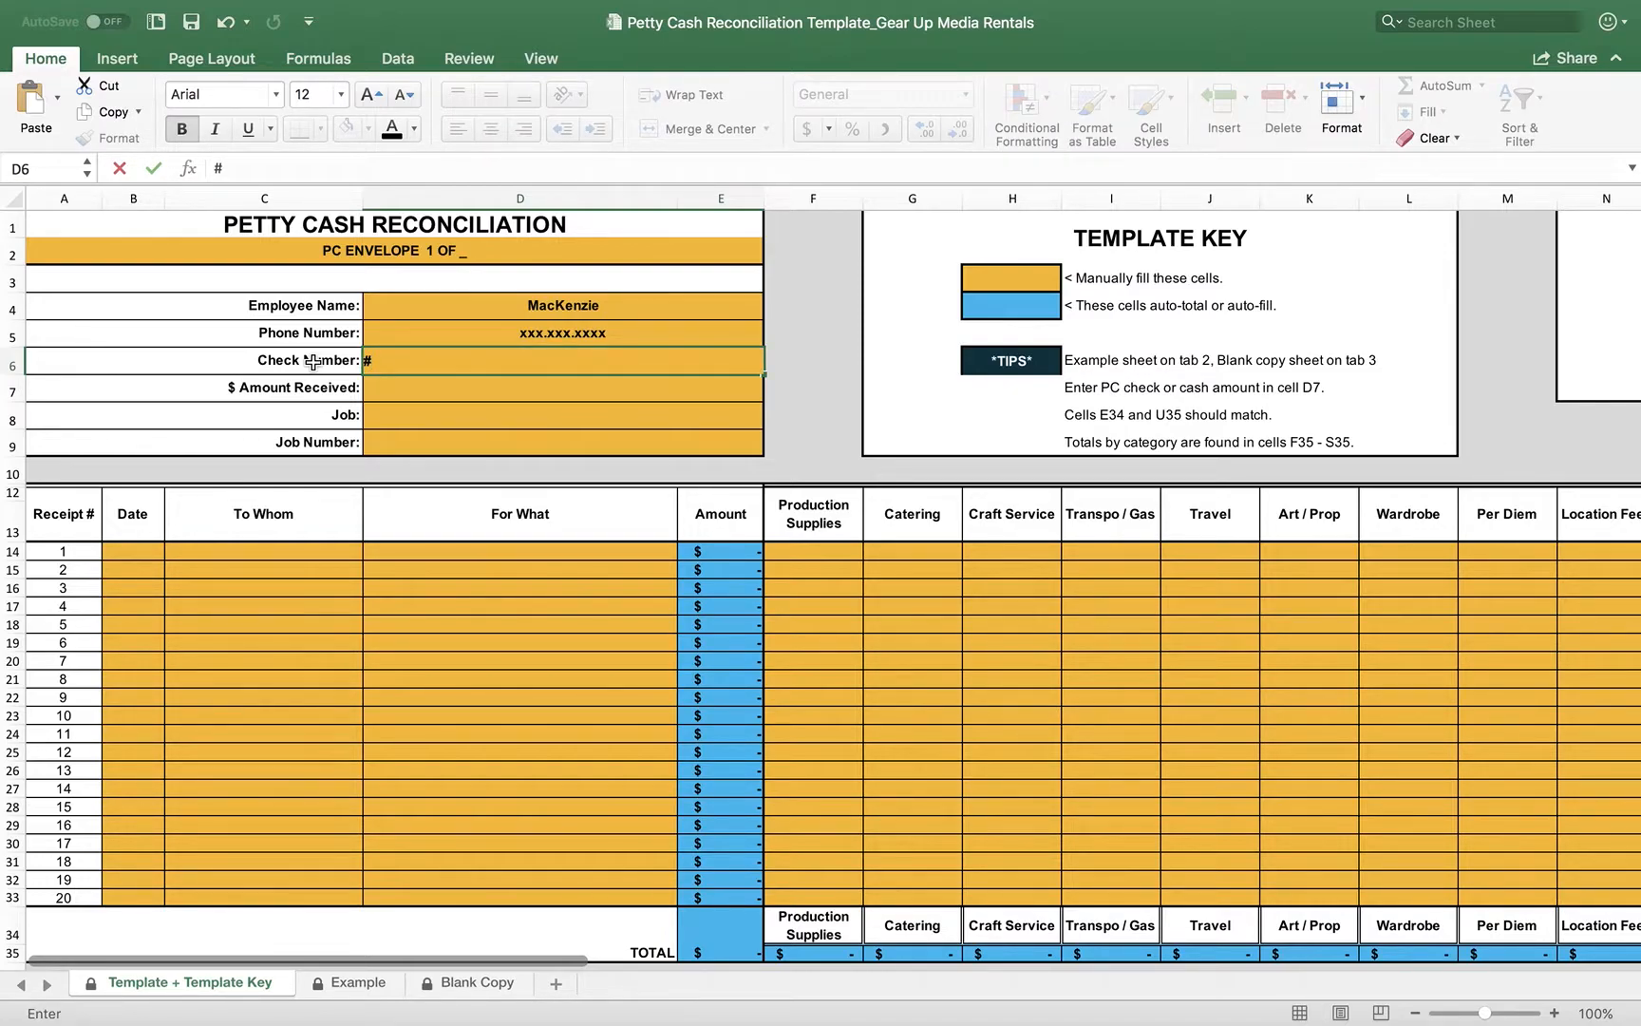
type("1001")
key("Return")
type("$")
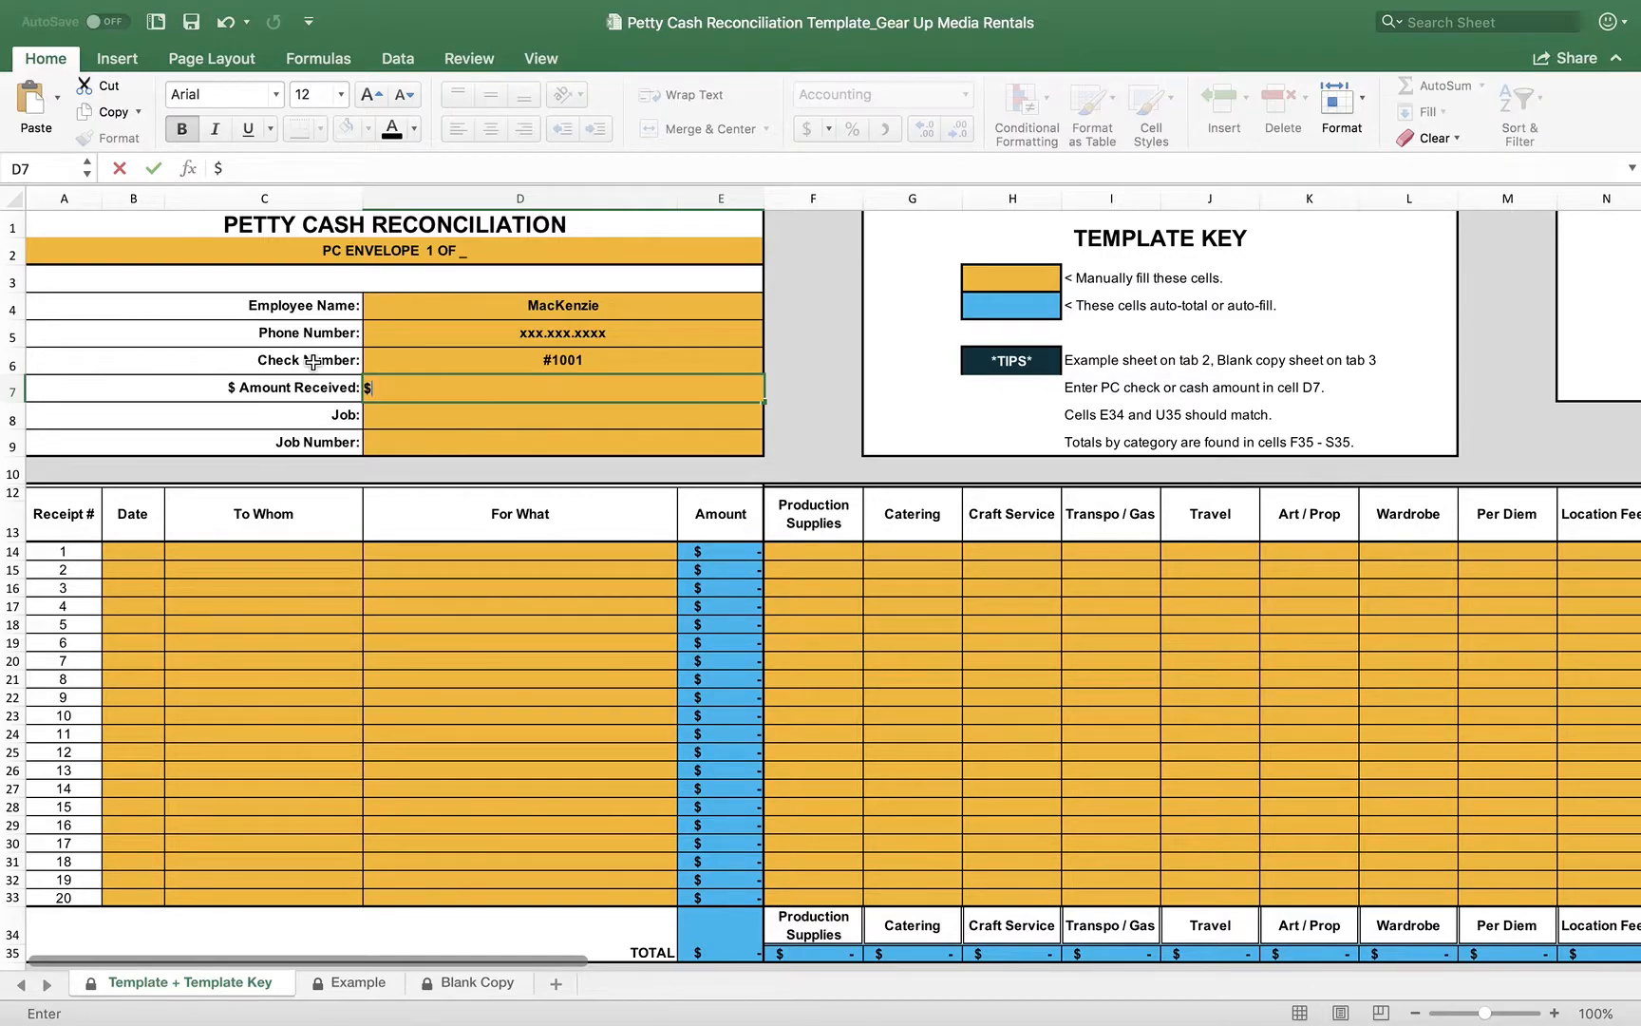
type("300")
key("Return")
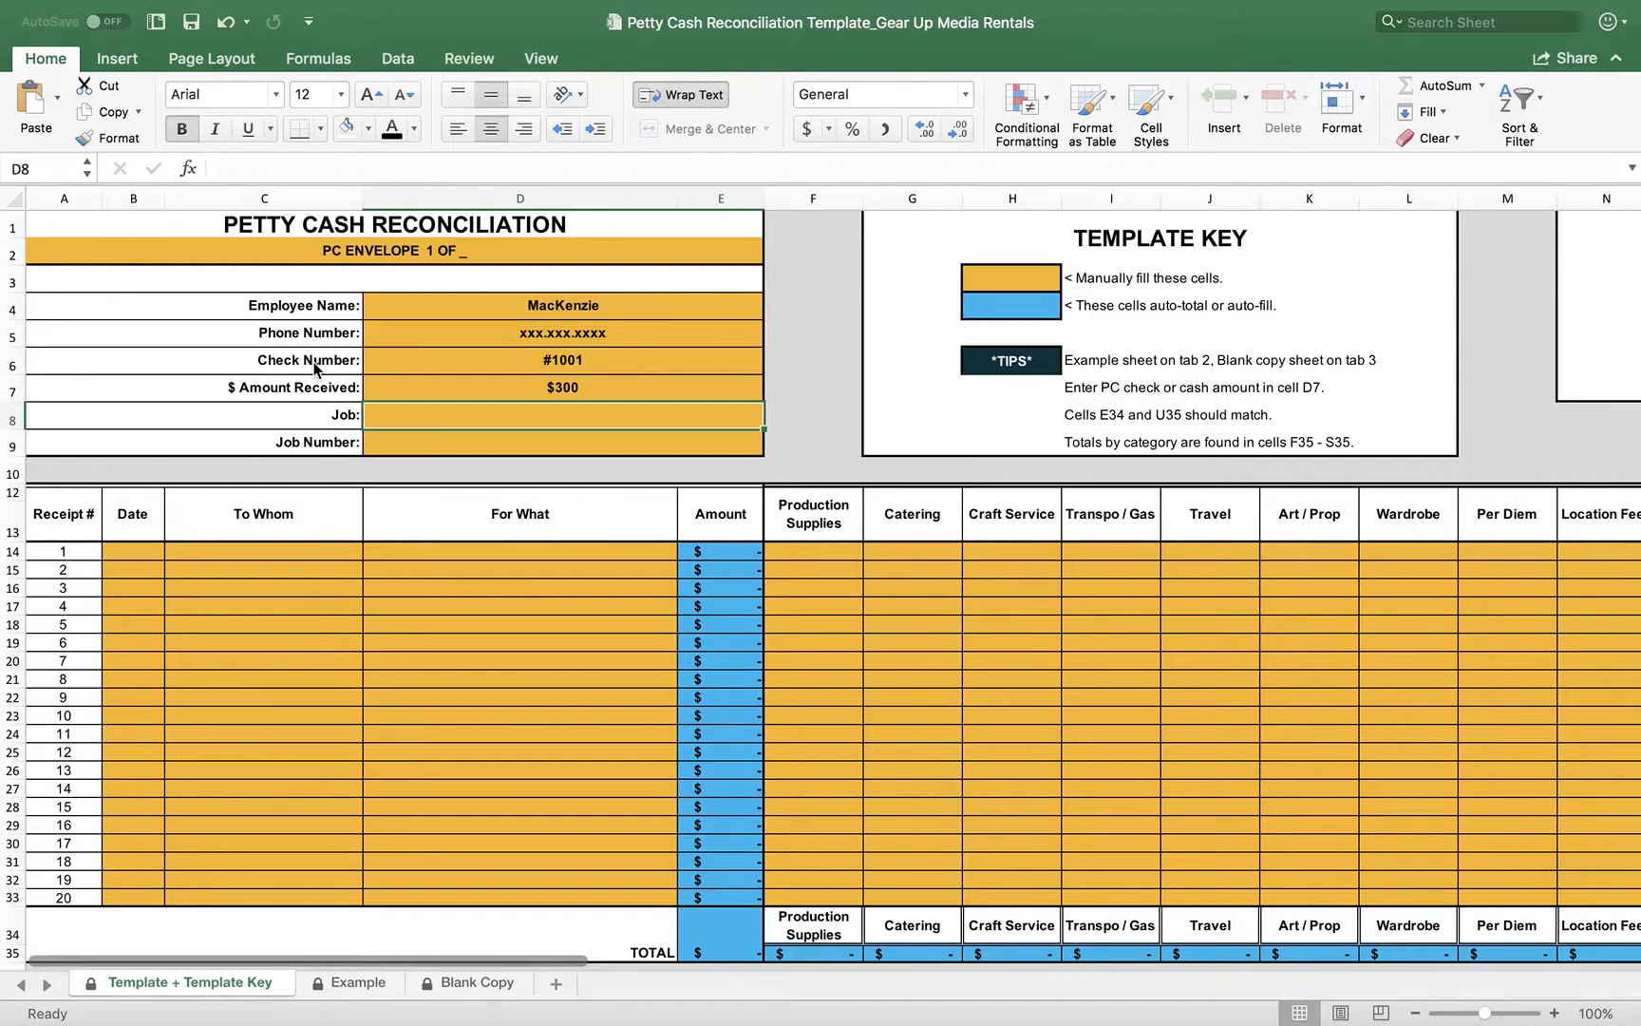
Step: Enter "Office PC Float / Soda Commerical" as the job and 2019-001 as the job number
type("Off")
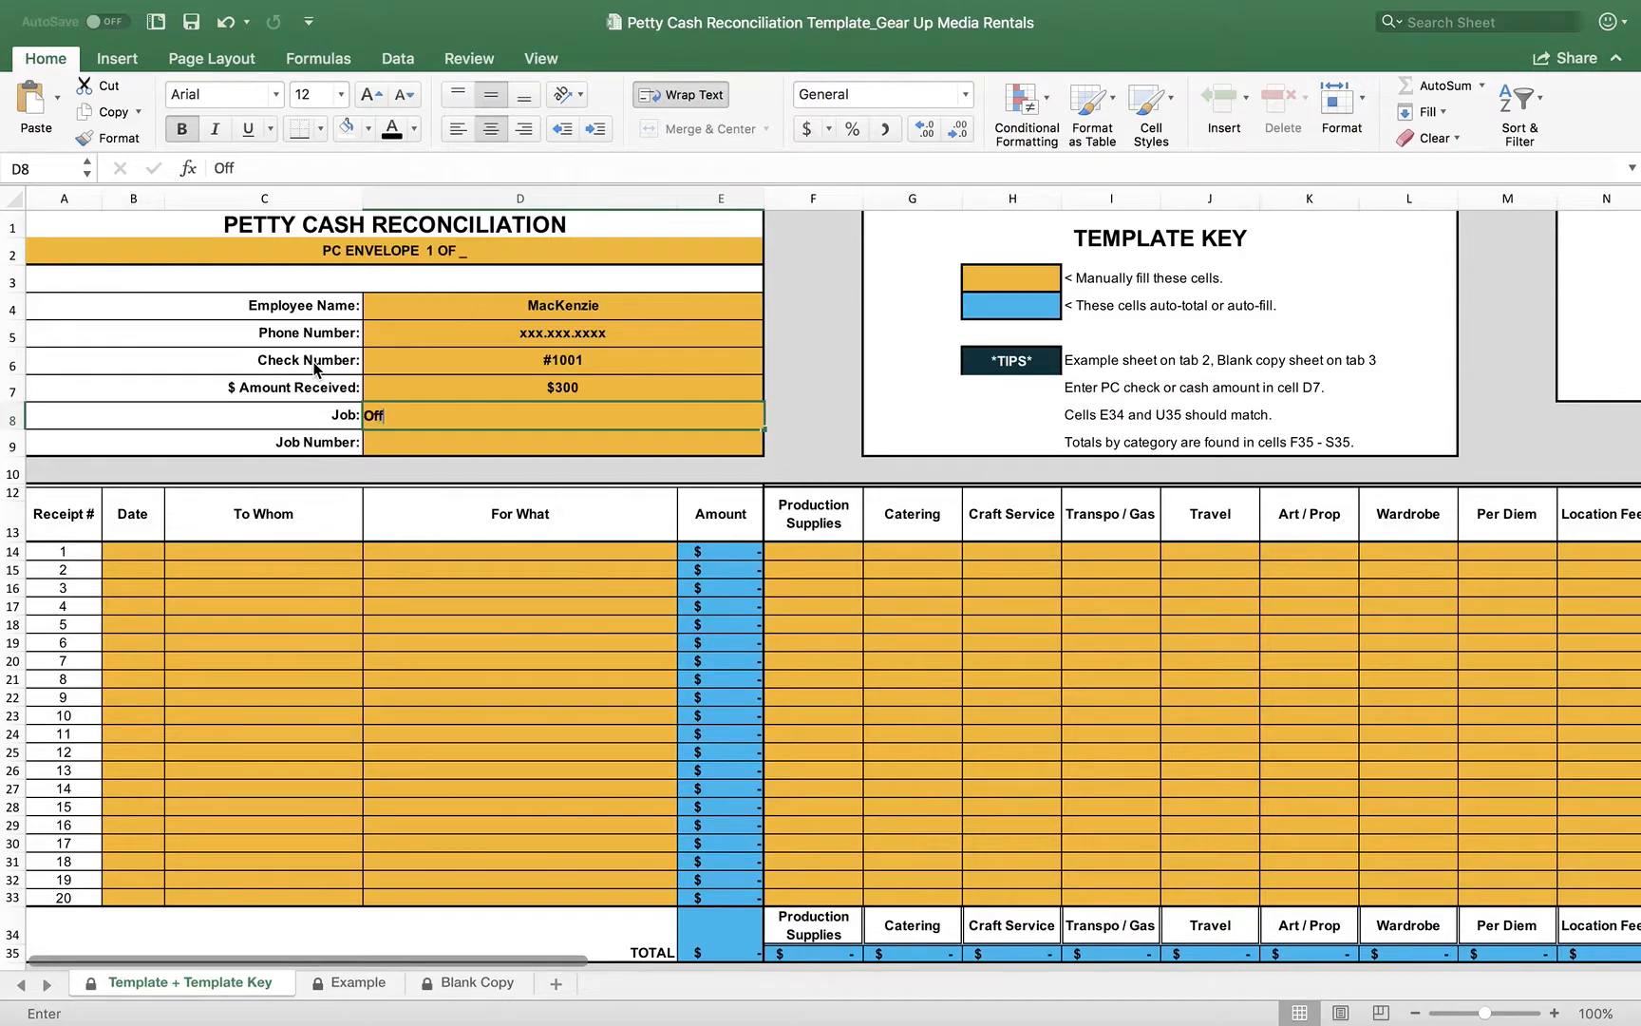
type("fce PC")
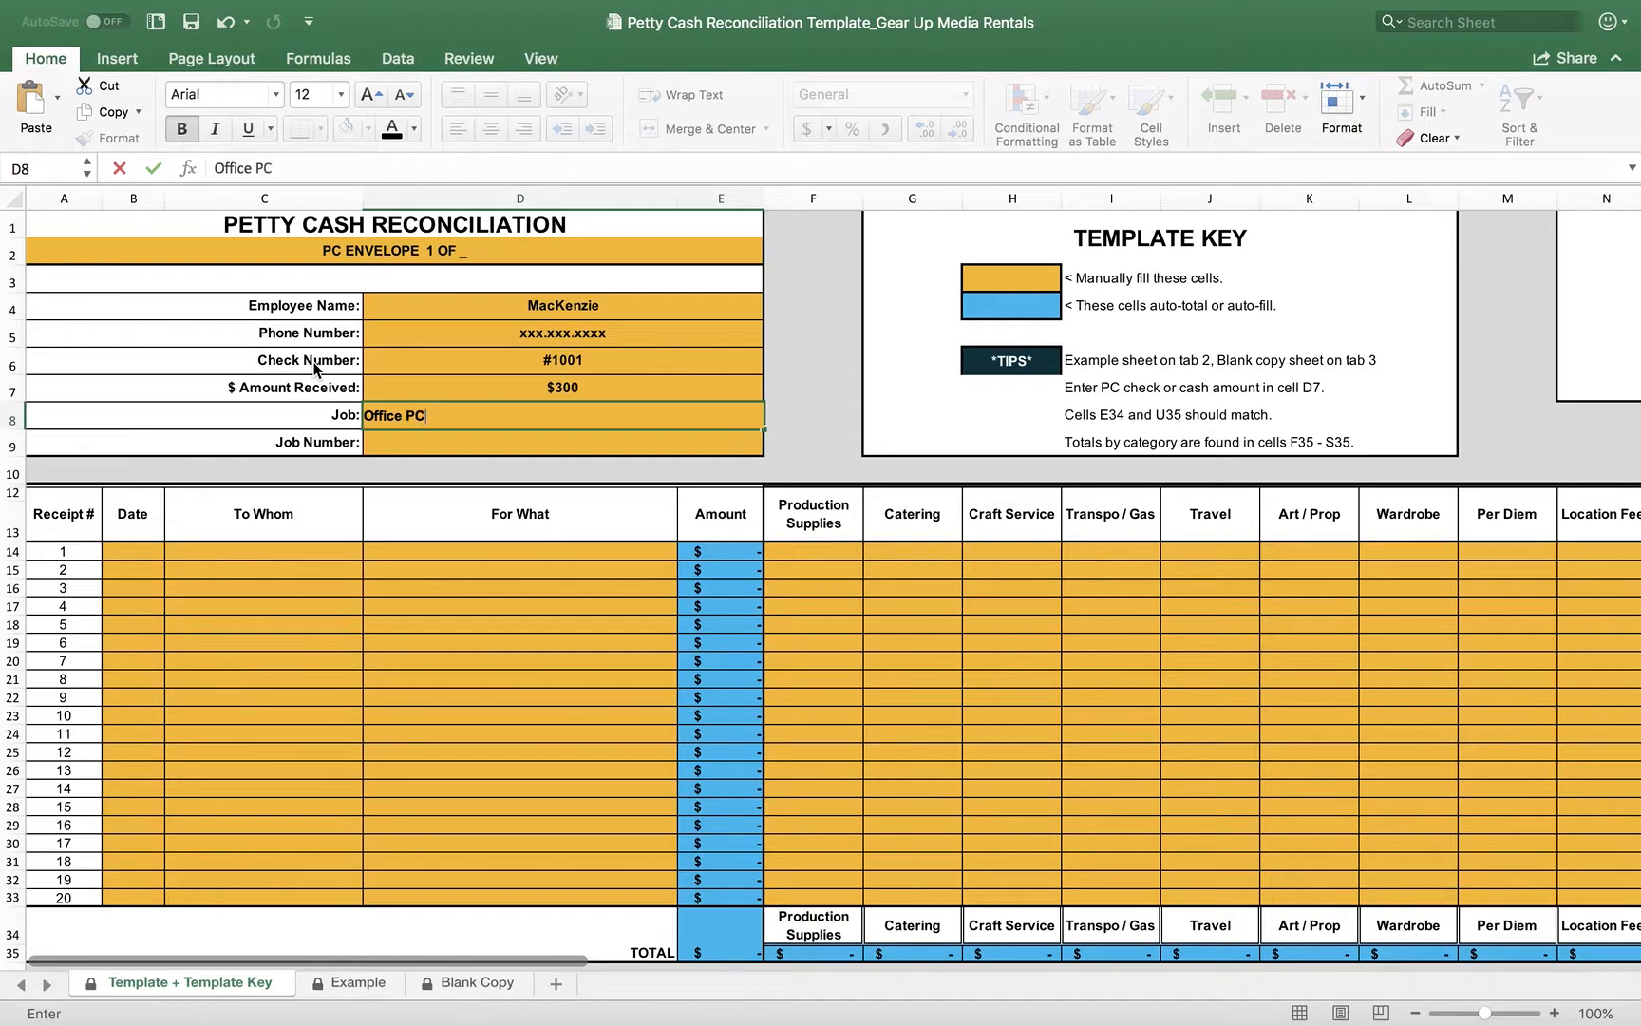
type(" Float / Soda Commerical")
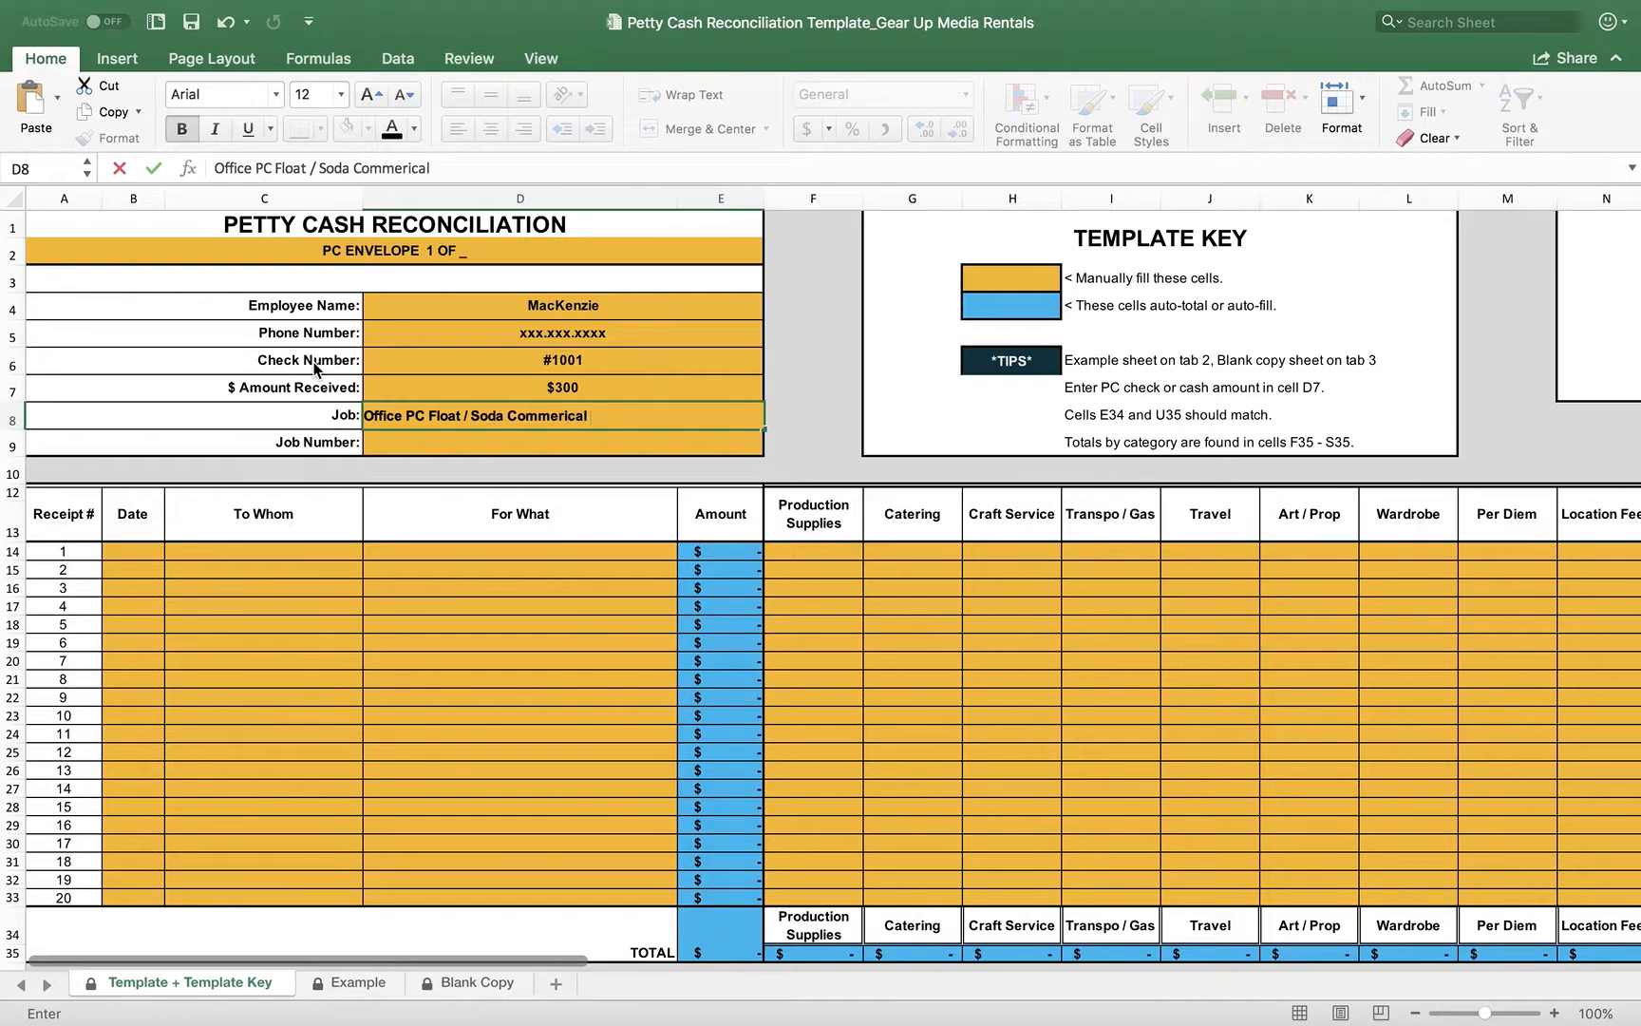
key("Return")
type("2019-001")
key("Return")
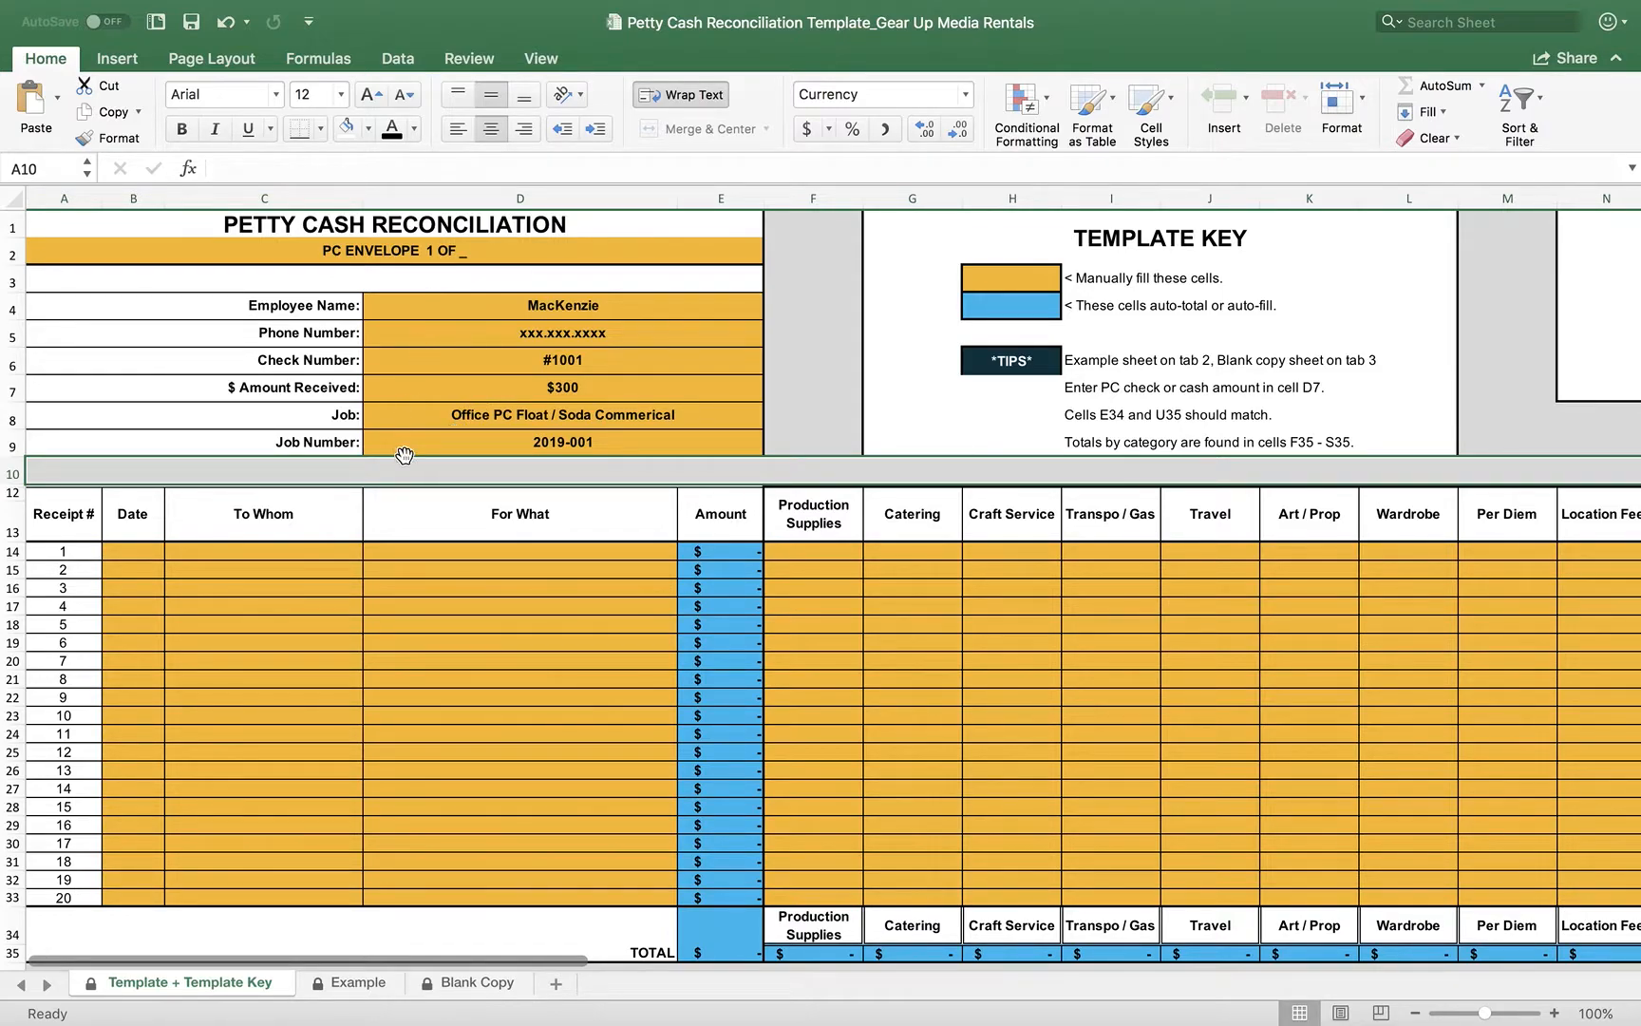
left_click(417, 440)
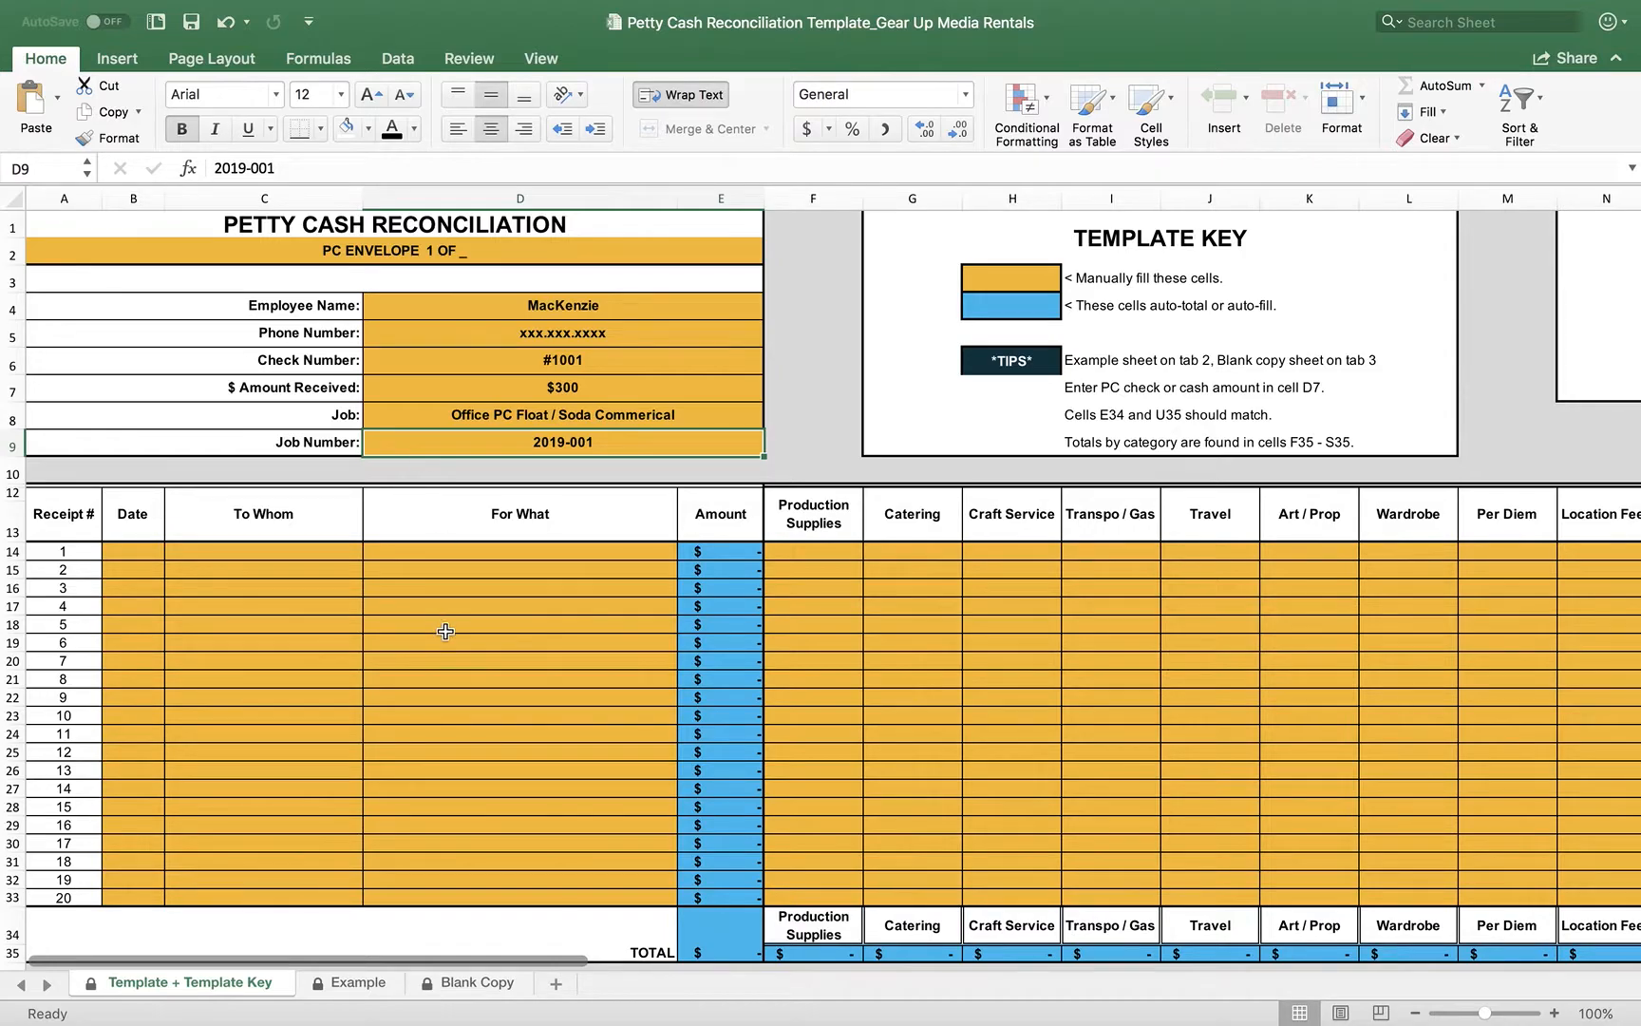
Step: Date receipt 1 as 01/20/19 and enter Cub Food as the payee
left_click(115, 557)
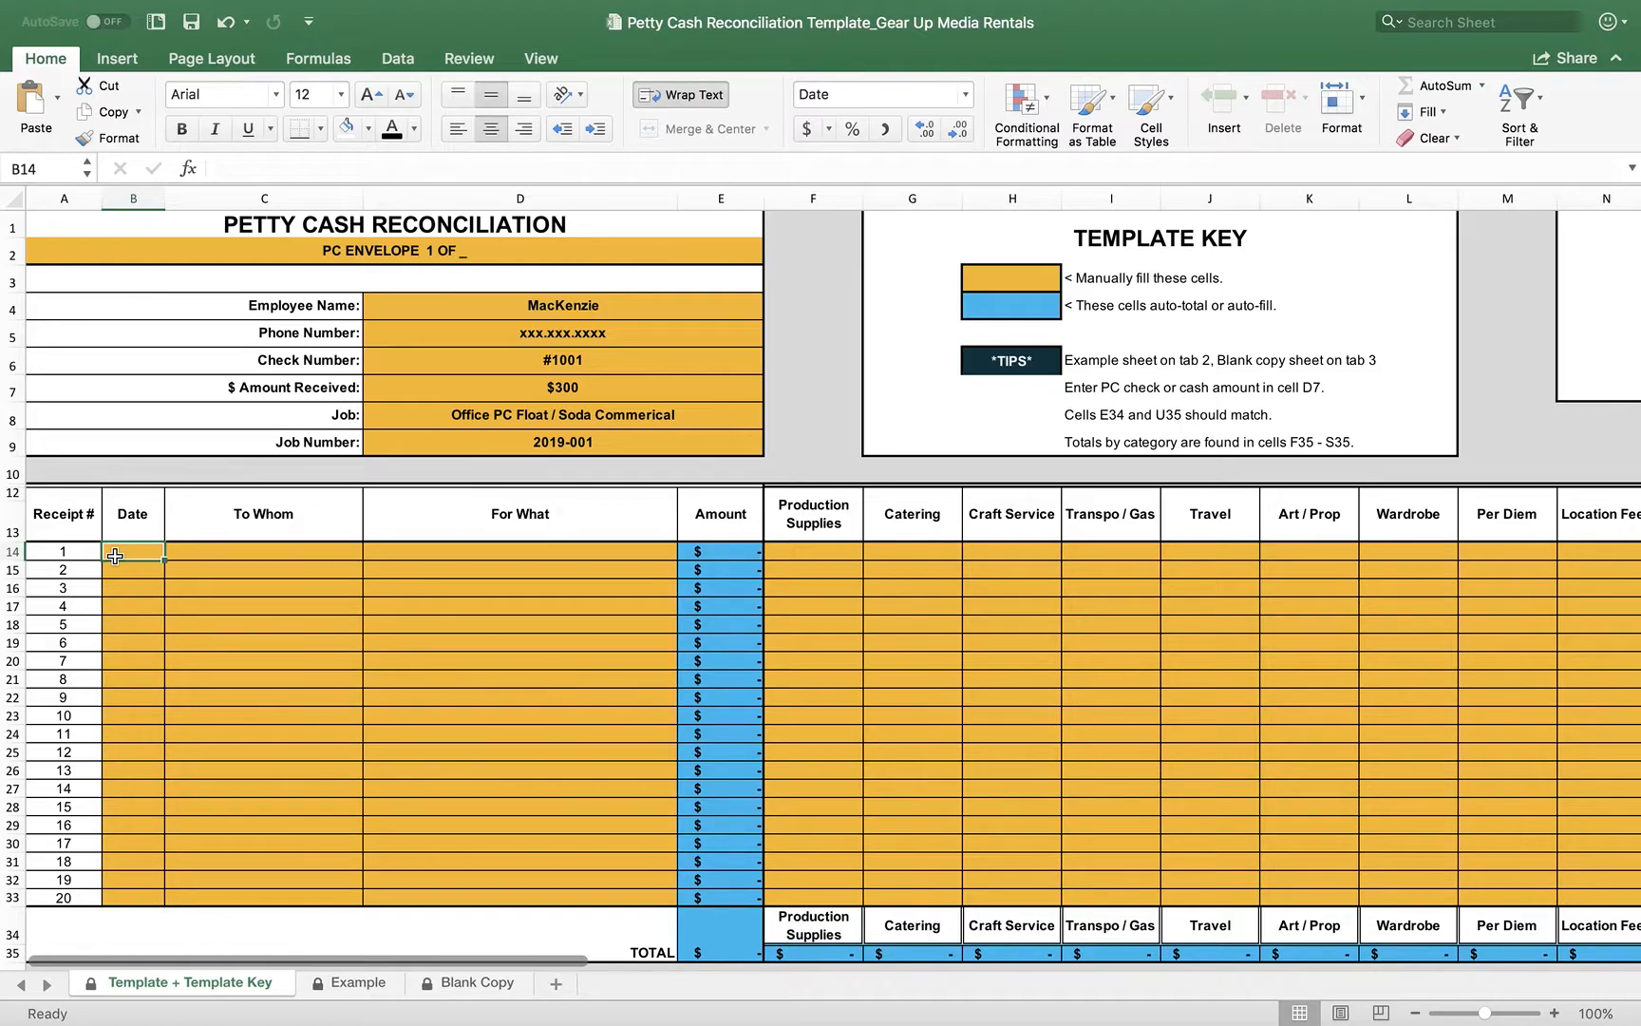
type("01/20/19")
key("Return")
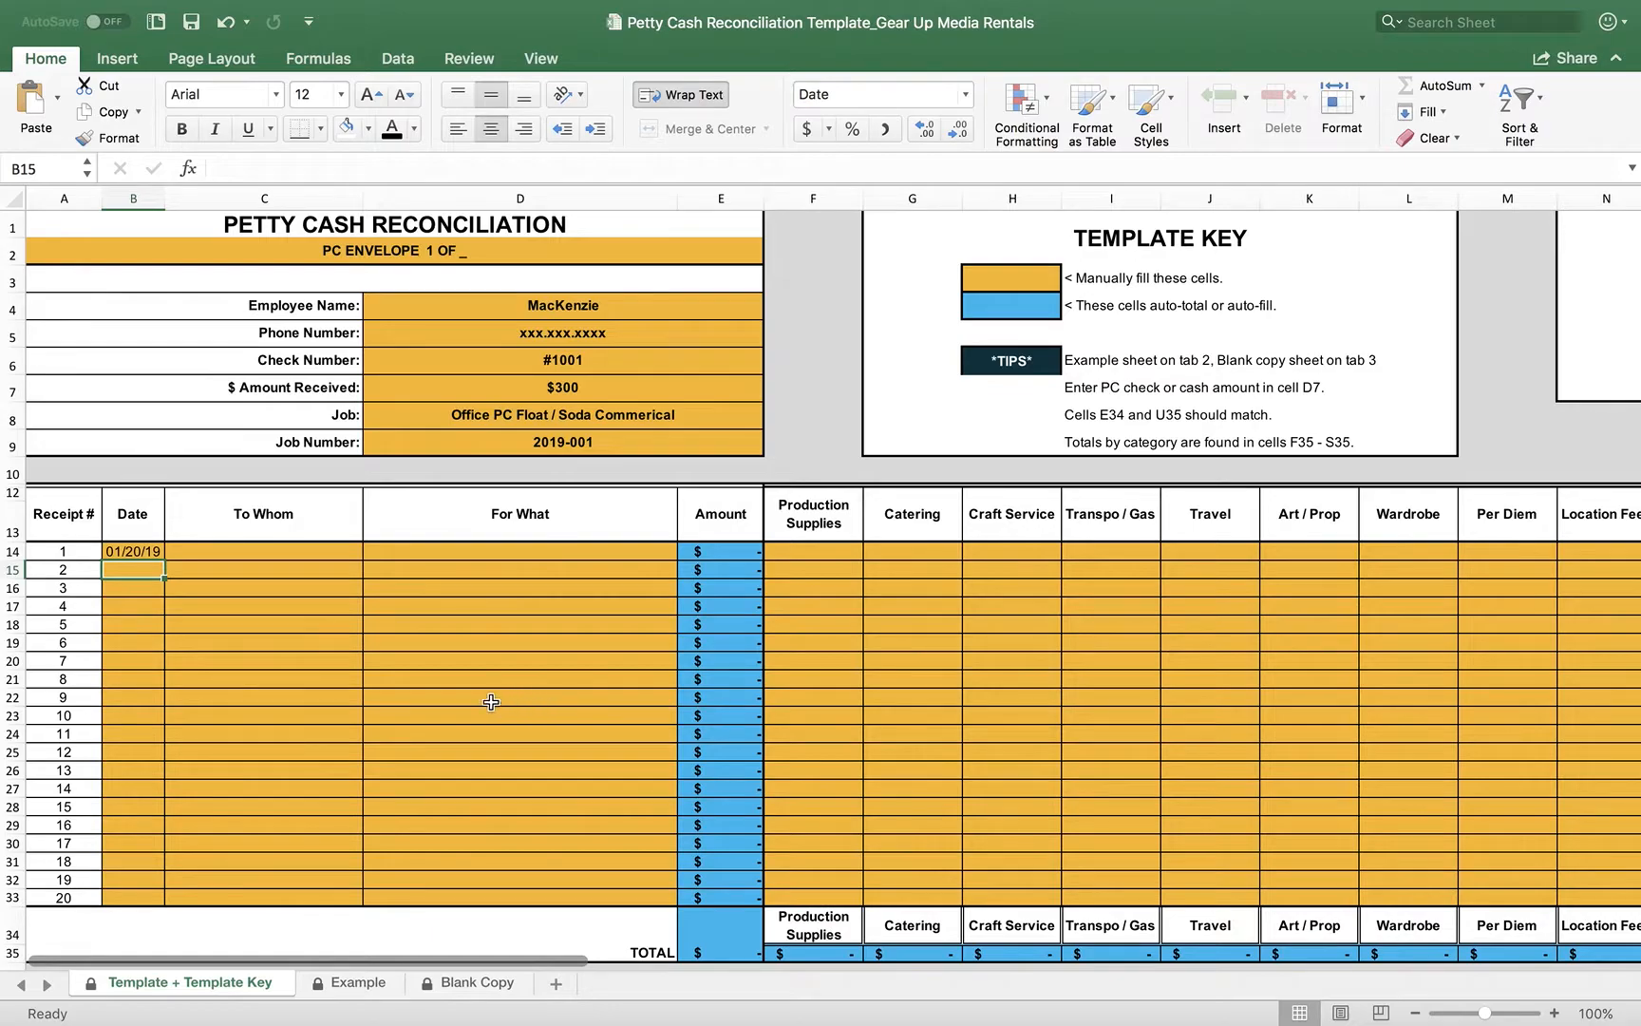
left_click(265, 551)
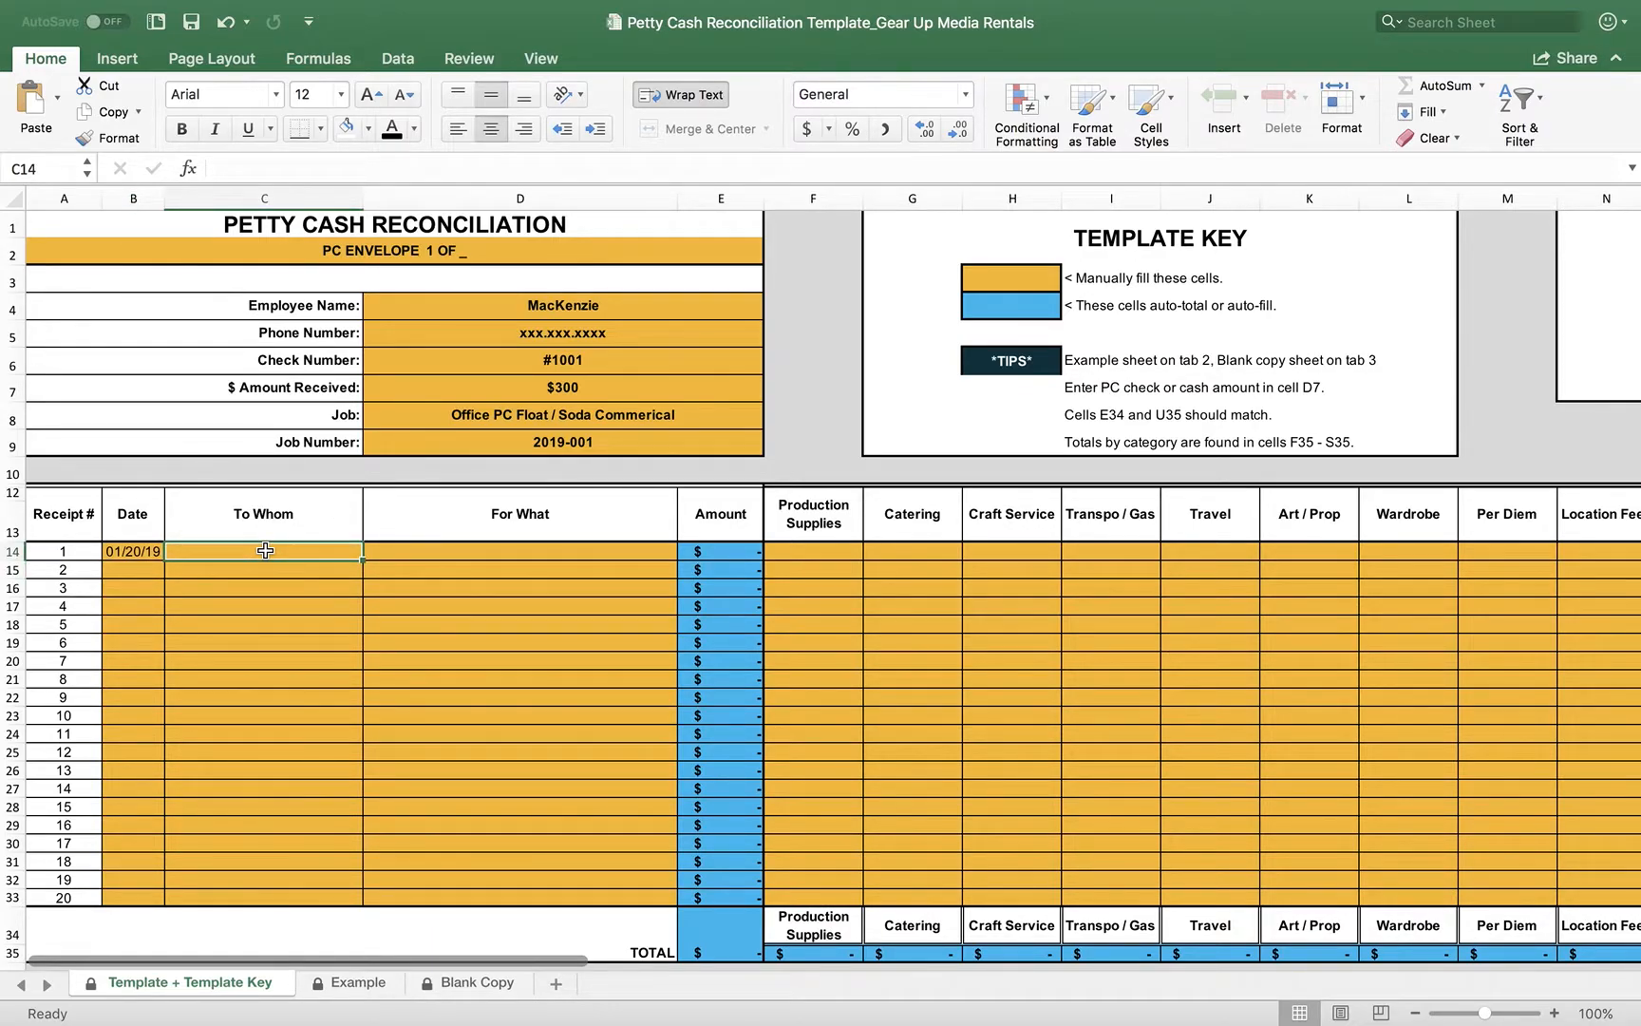
type("Cu")
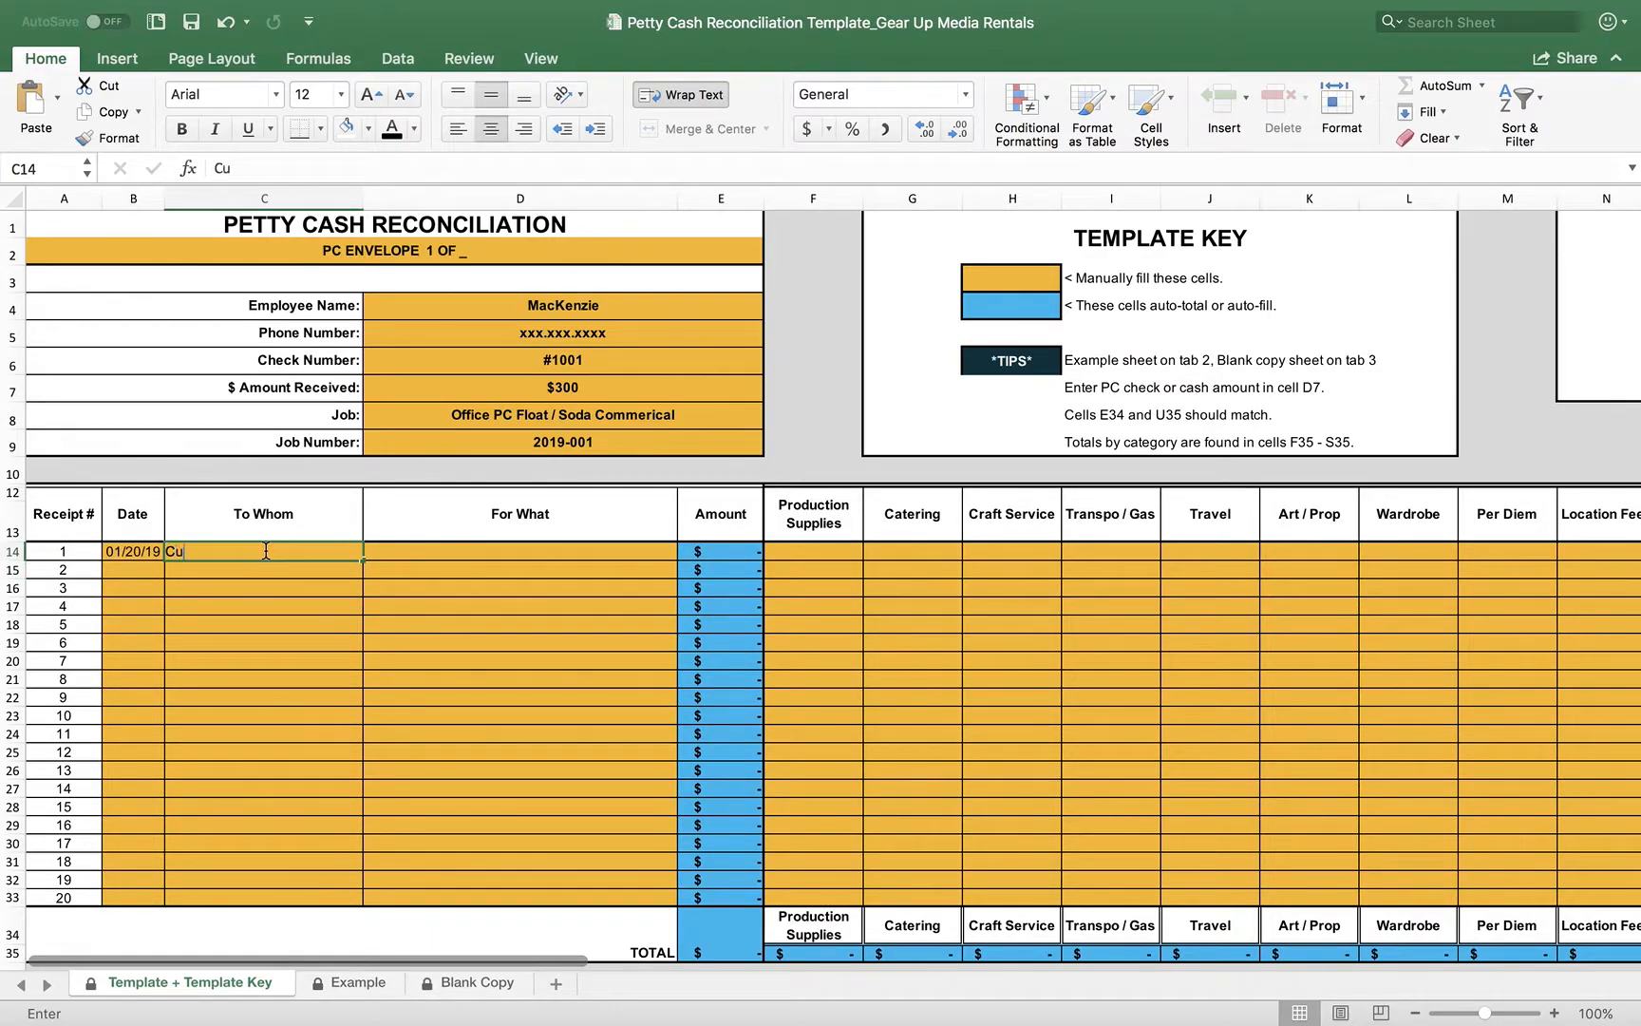
type("b Food")
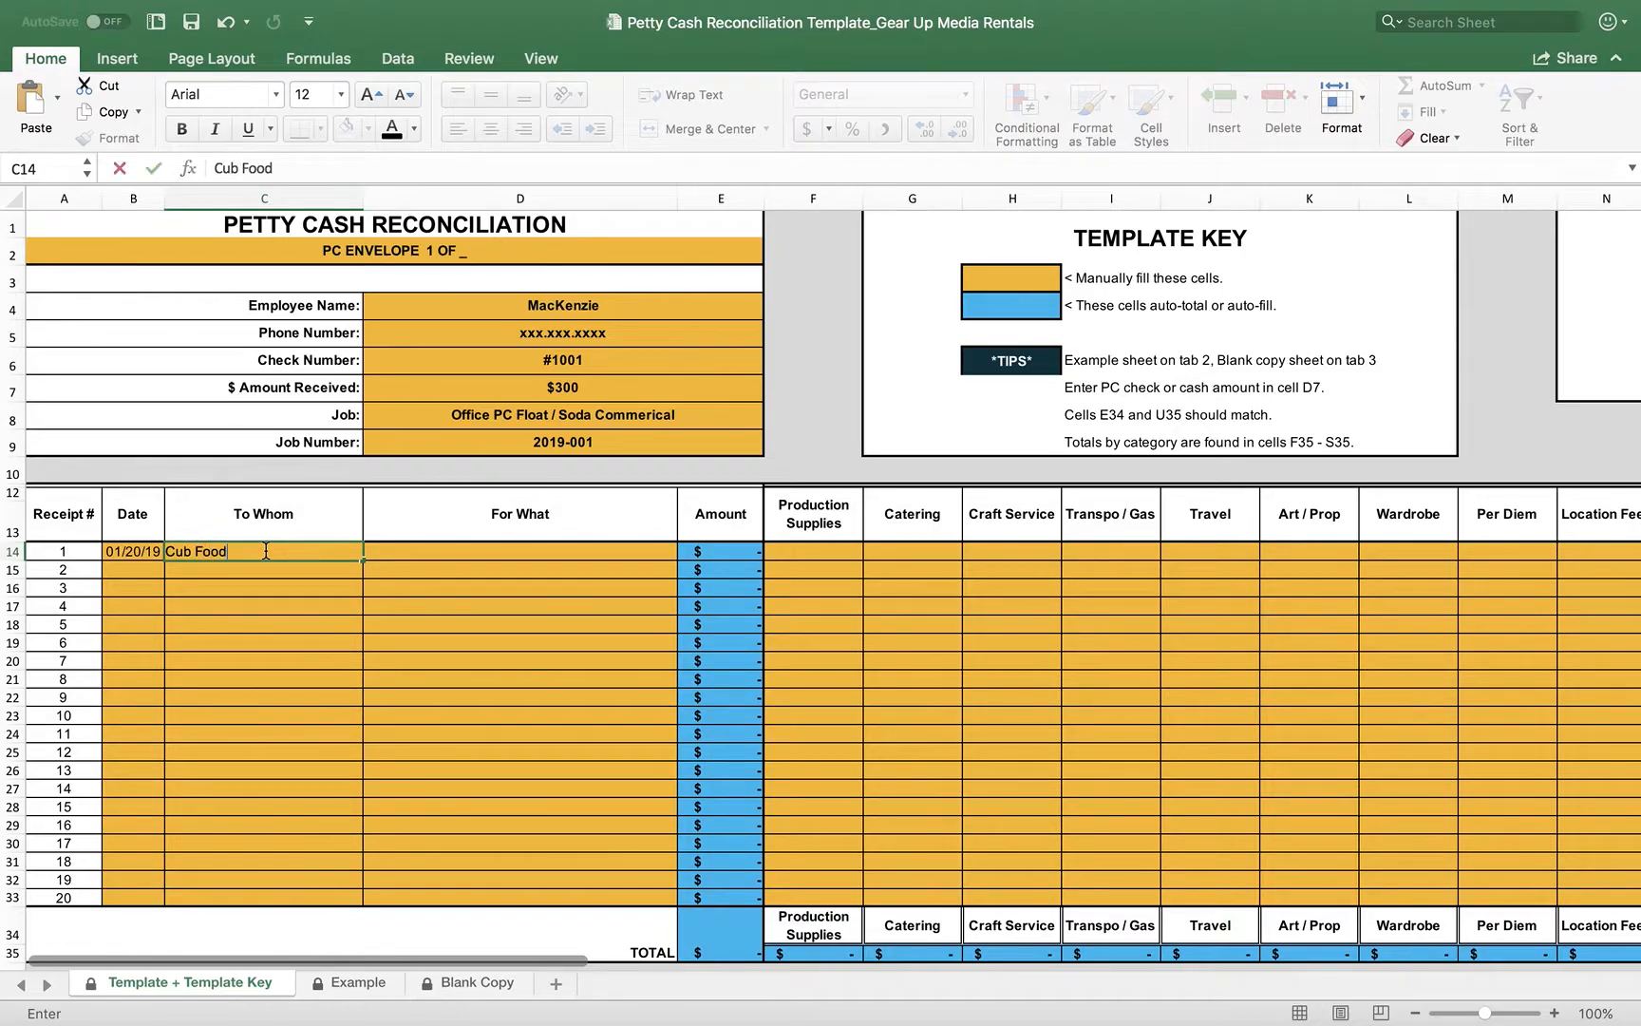
key("Tab")
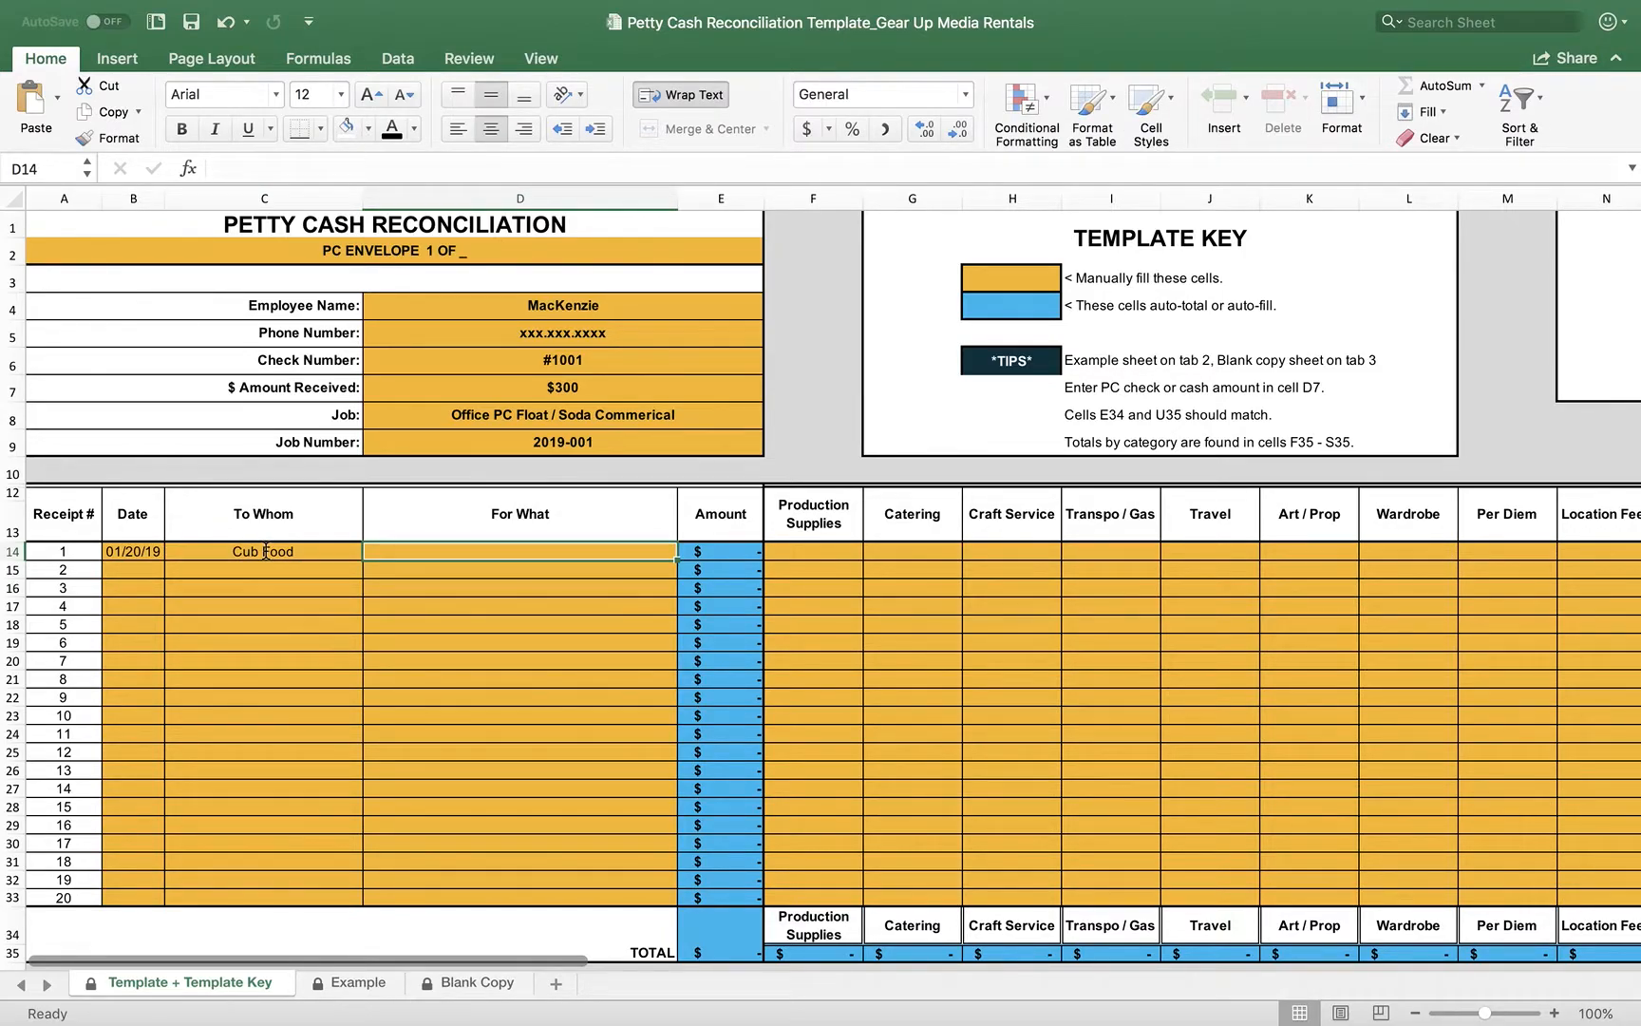
Step: Describe receipt 1 as "Oranges and water bottles" and enter 13.99 for it under Craft Service
type("Oranges and water bottles")
key("Return")
key("Tab")
key("Up")
key("Right")
key("Right")
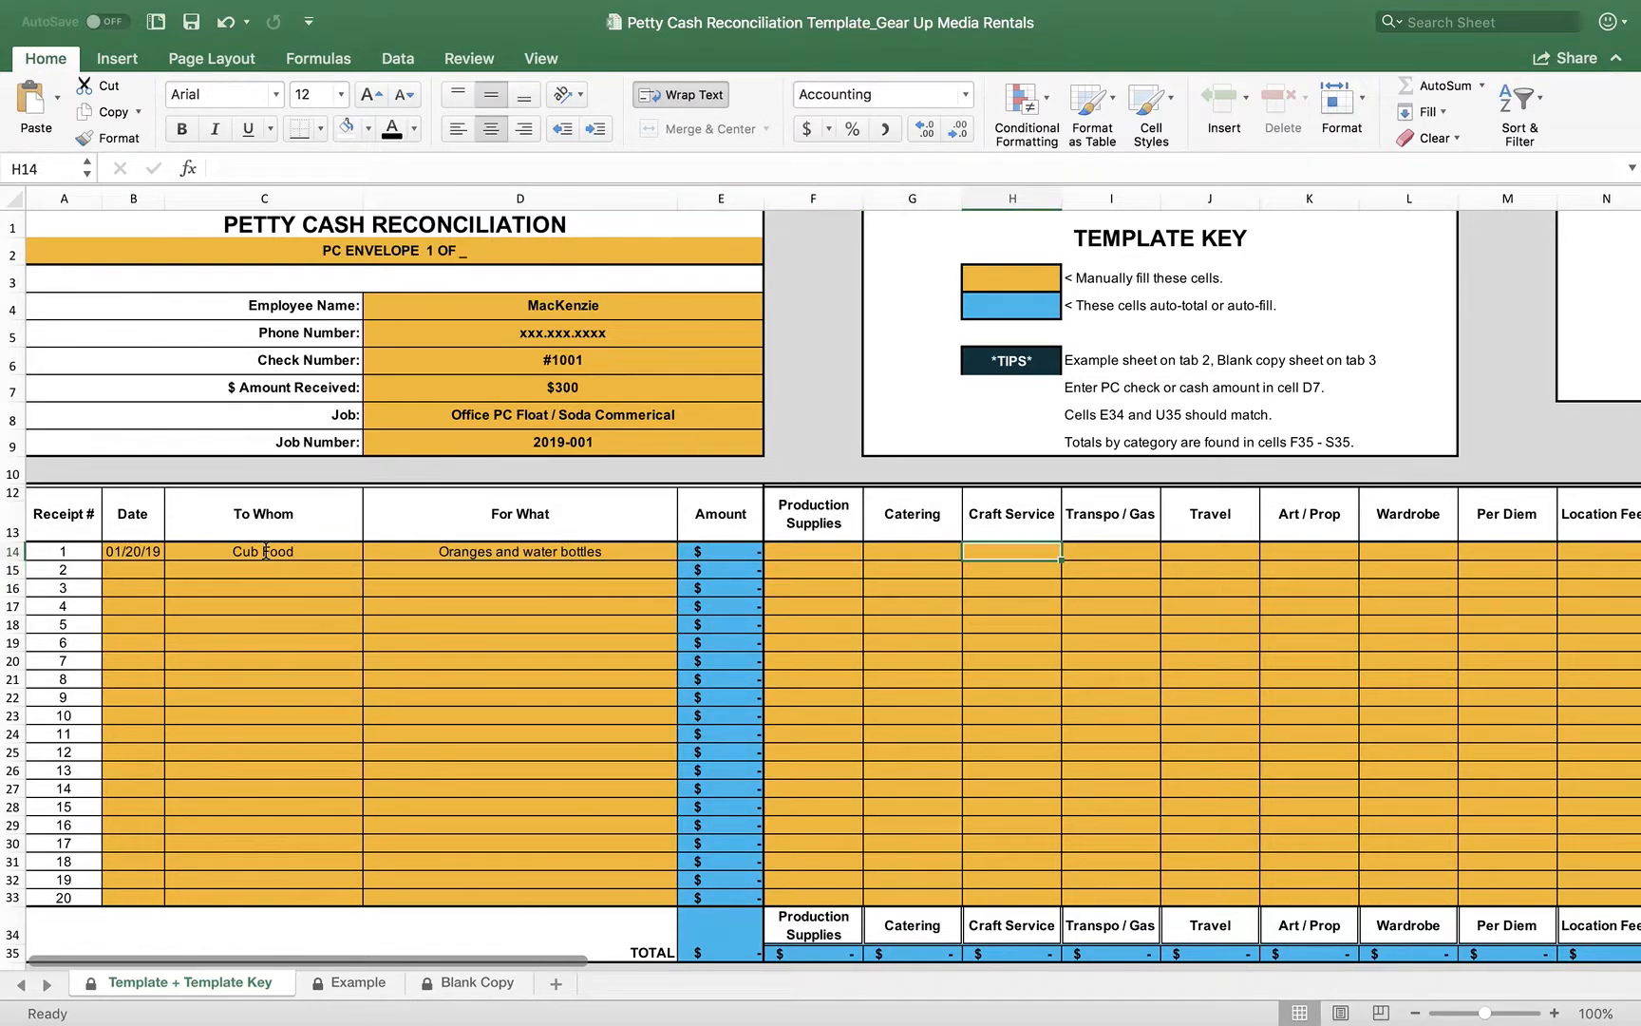
type("13.99")
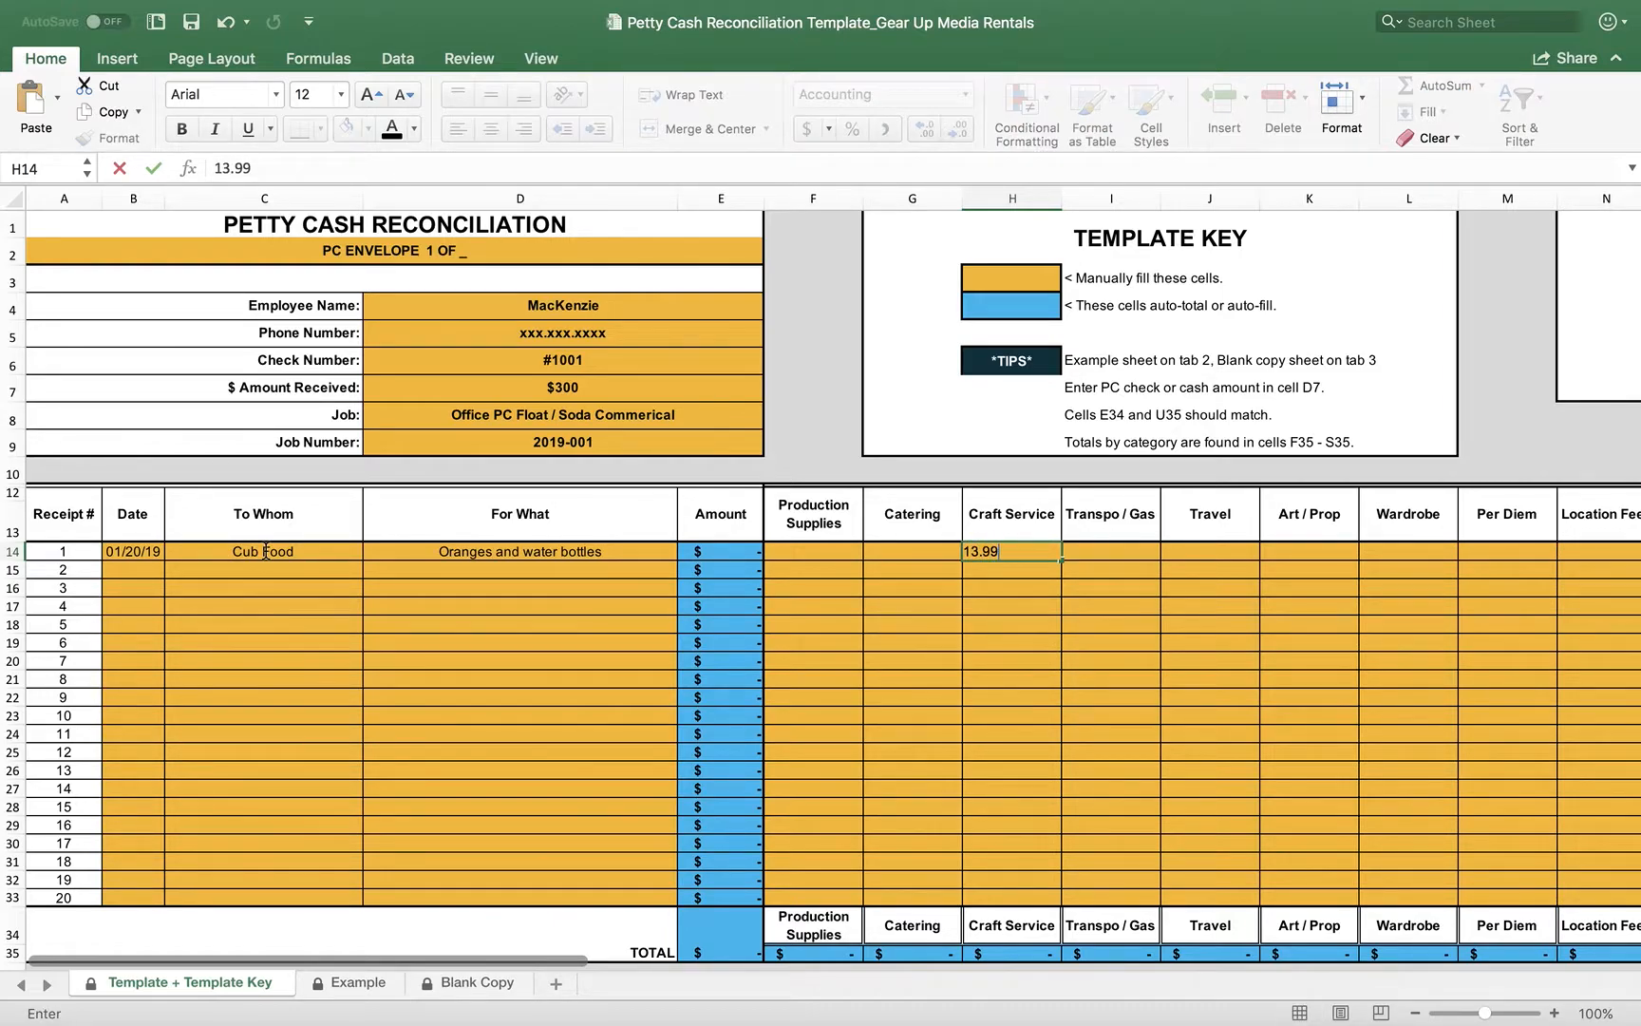
key("Return")
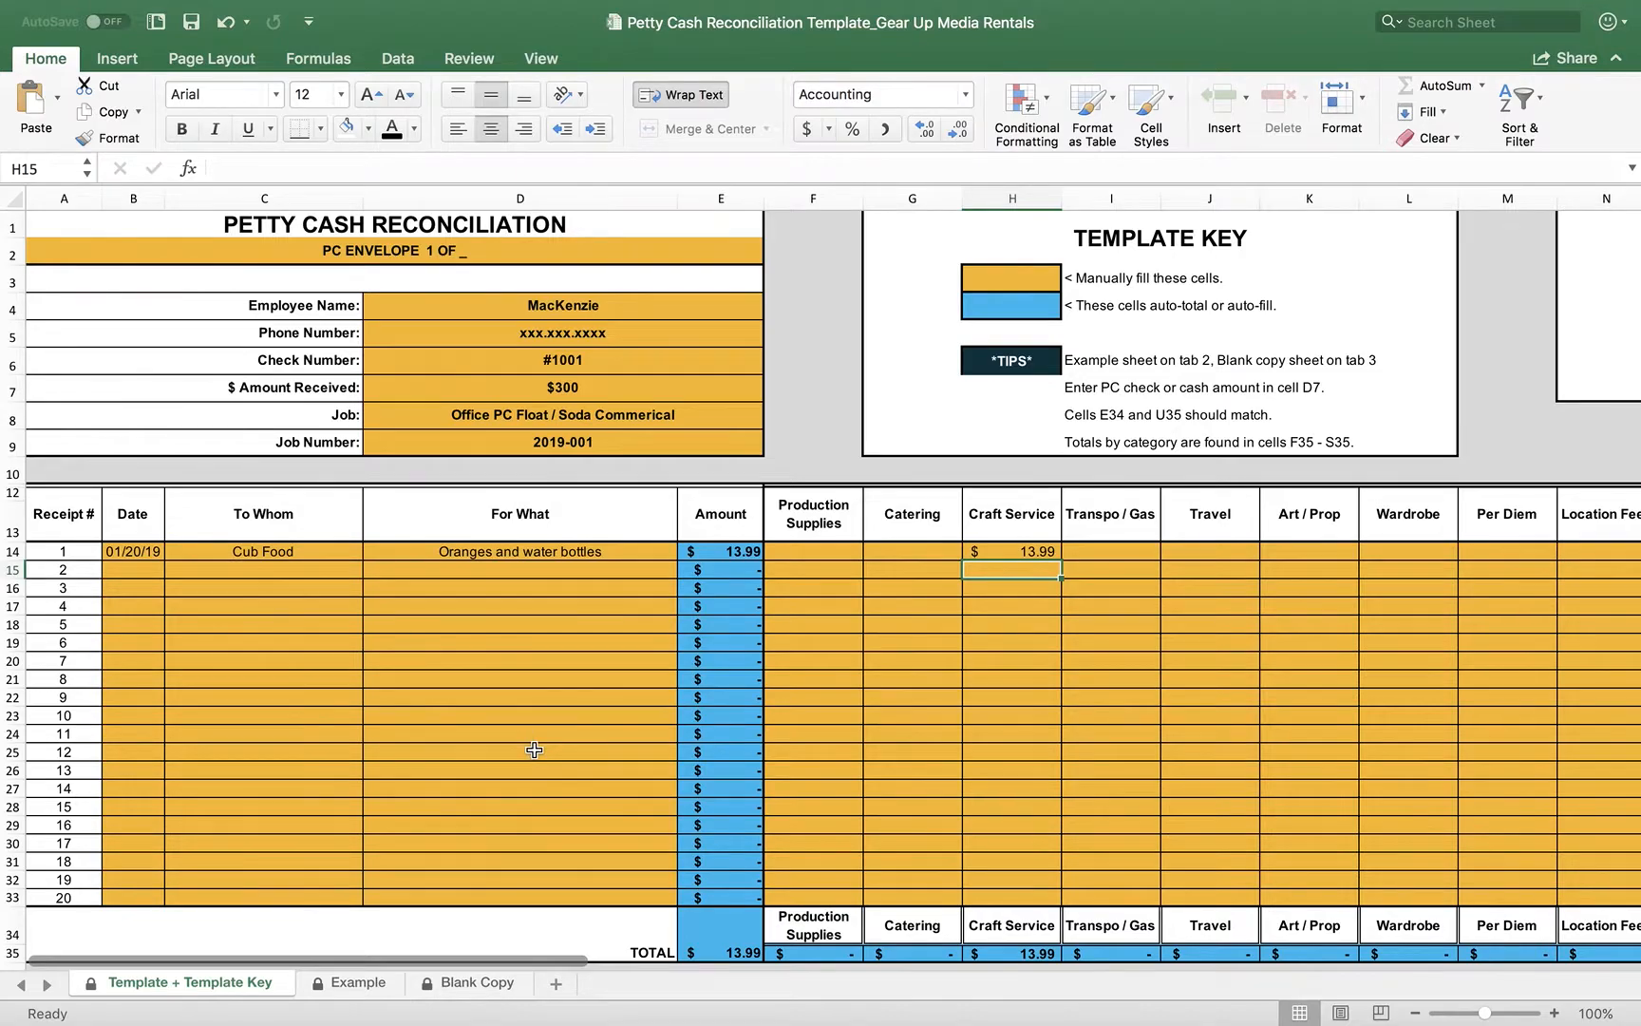
Step: Describe receipt 2 as "Crew lunch" and enter 119 for it under Catering
scroll(535, 751, "down", 1)
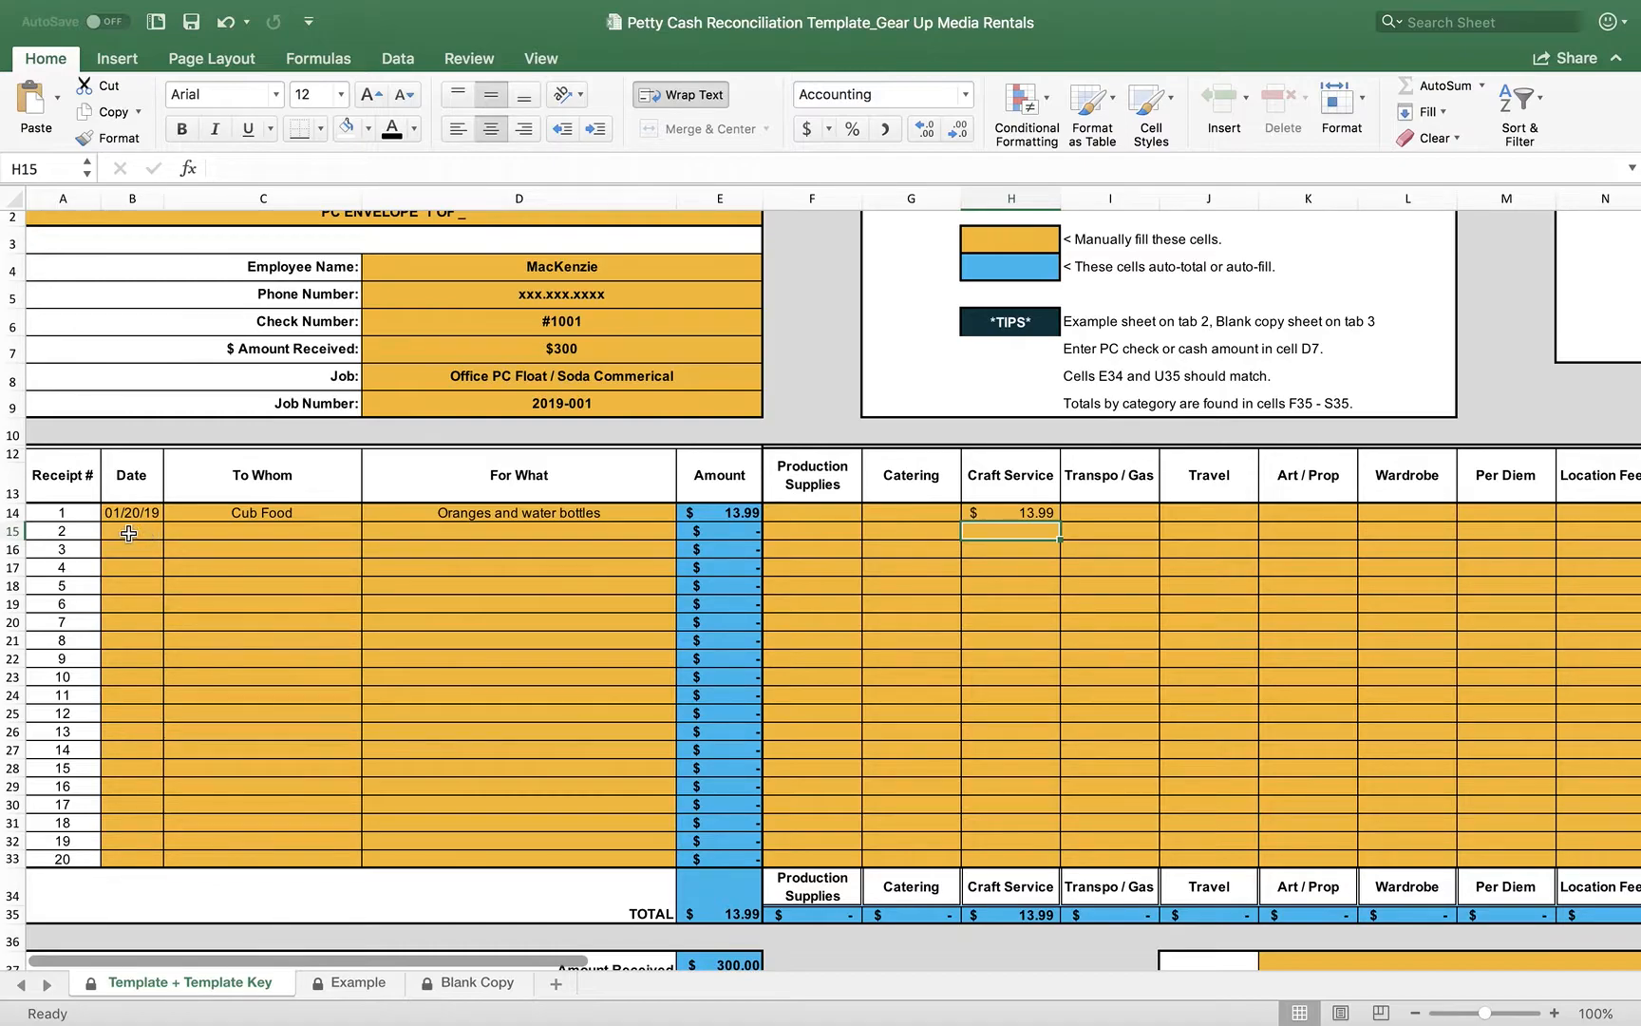
left_click(490, 534)
type("Crew lunch")
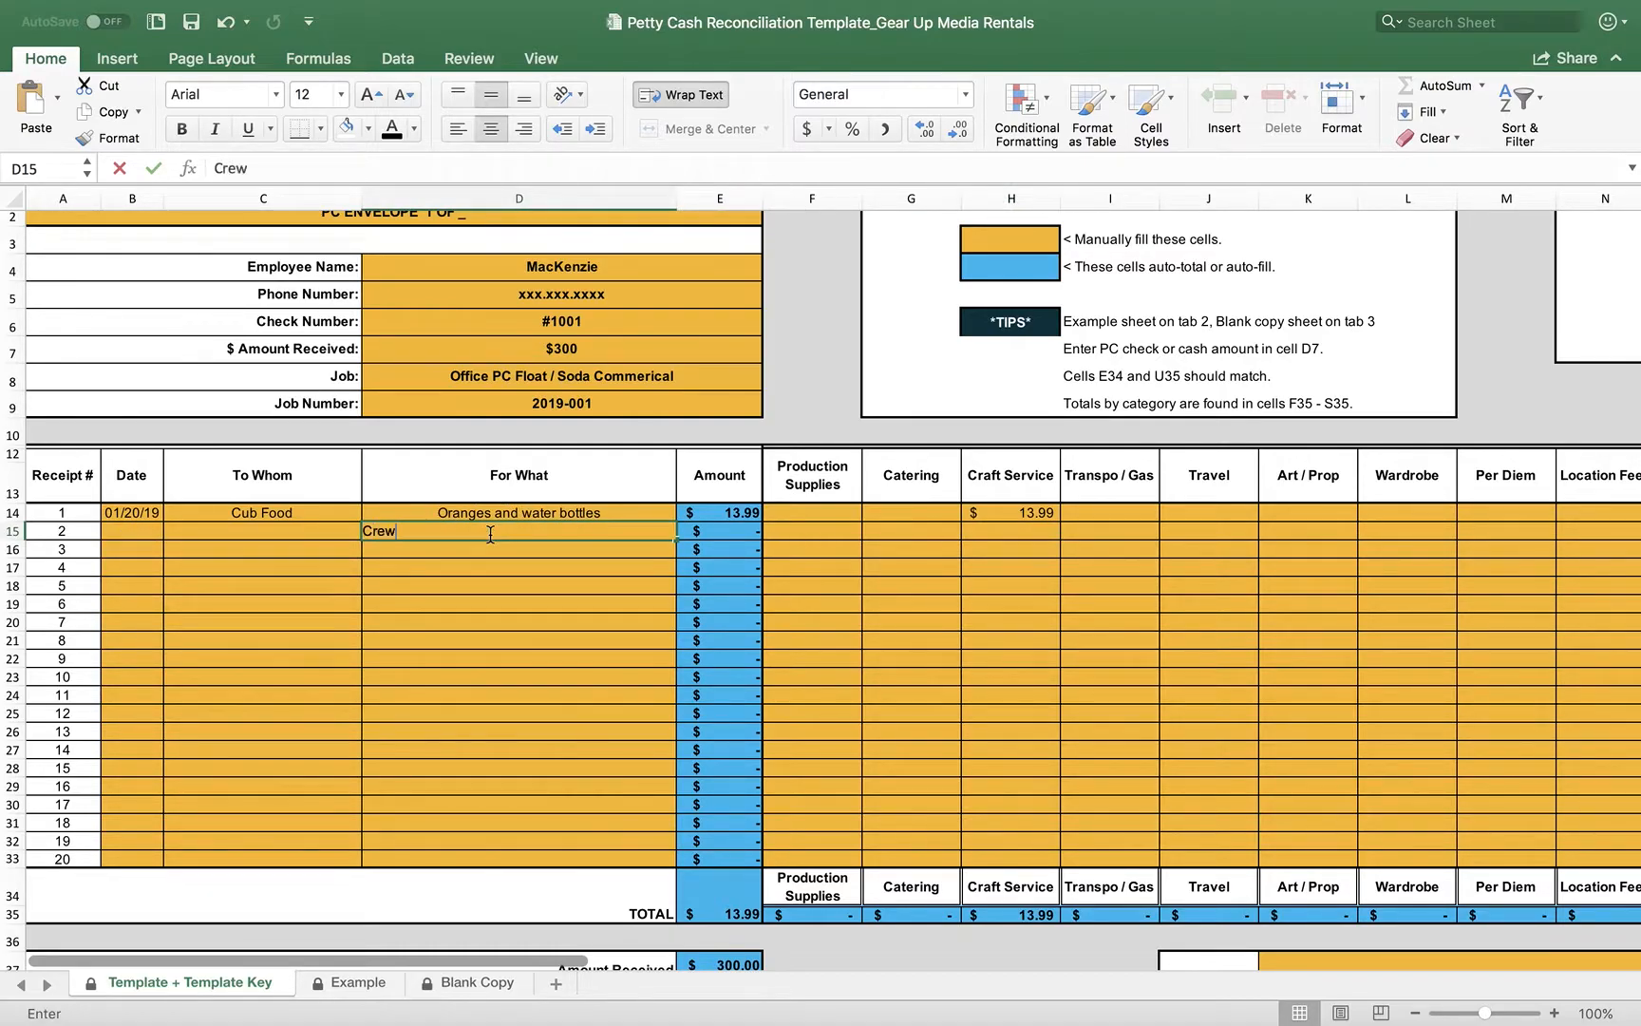
key("Return")
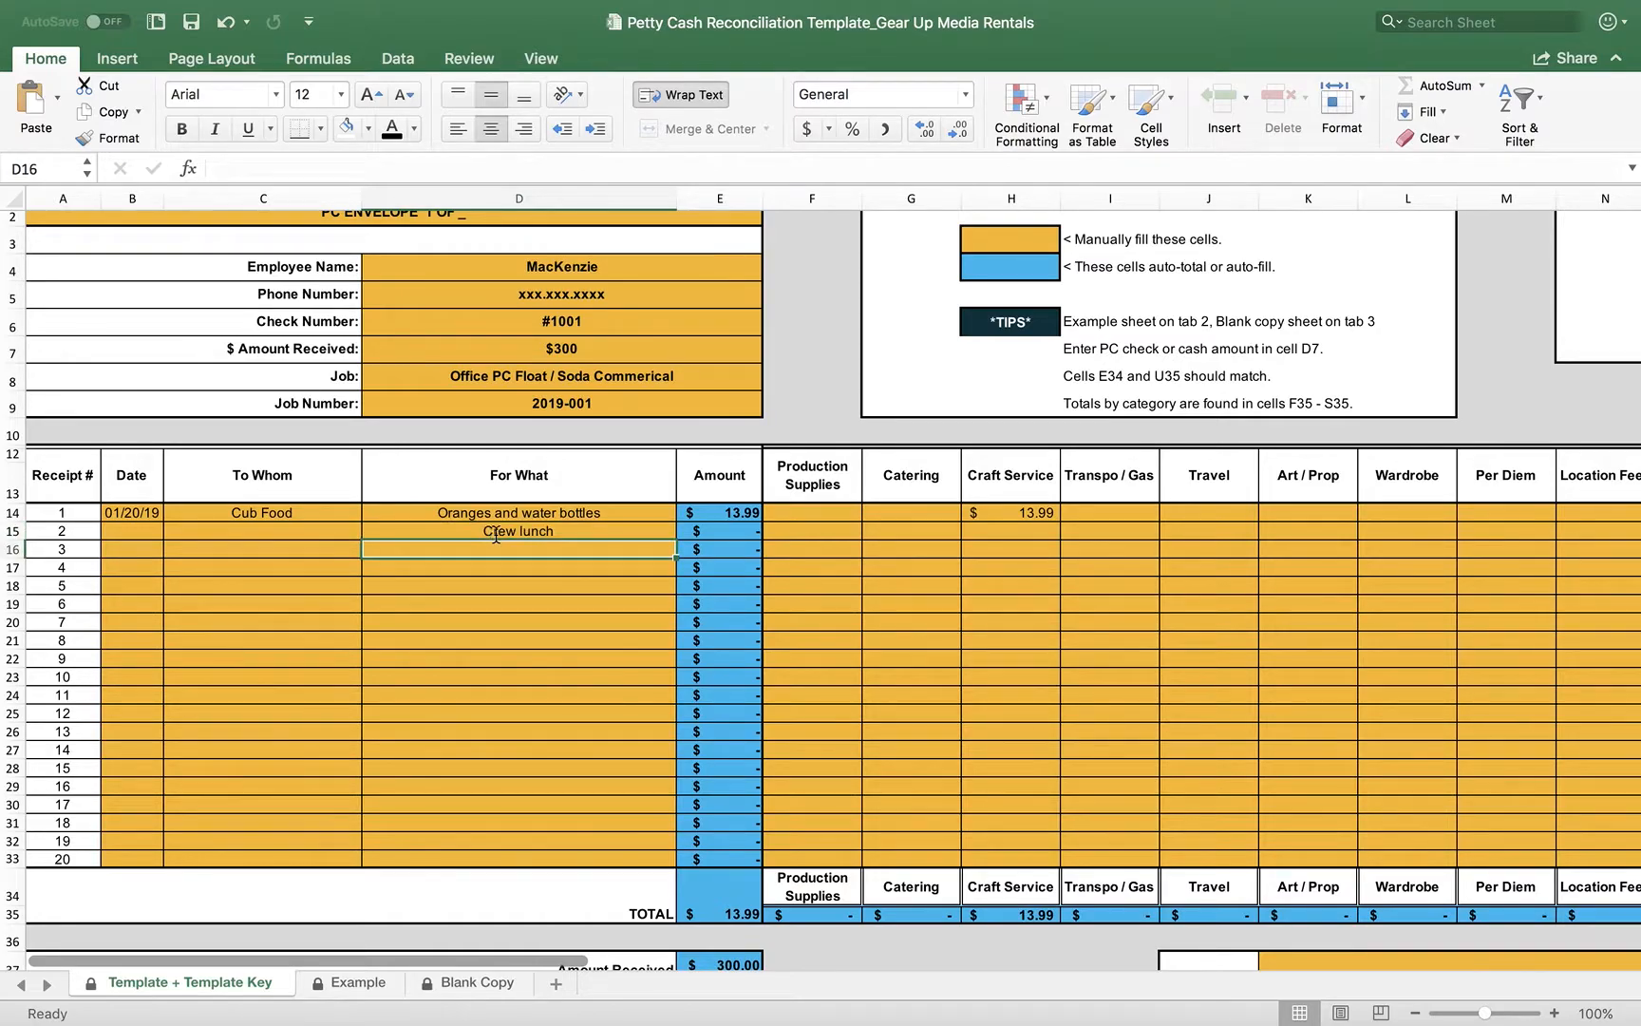
left_click(930, 534)
type("119")
key("Return")
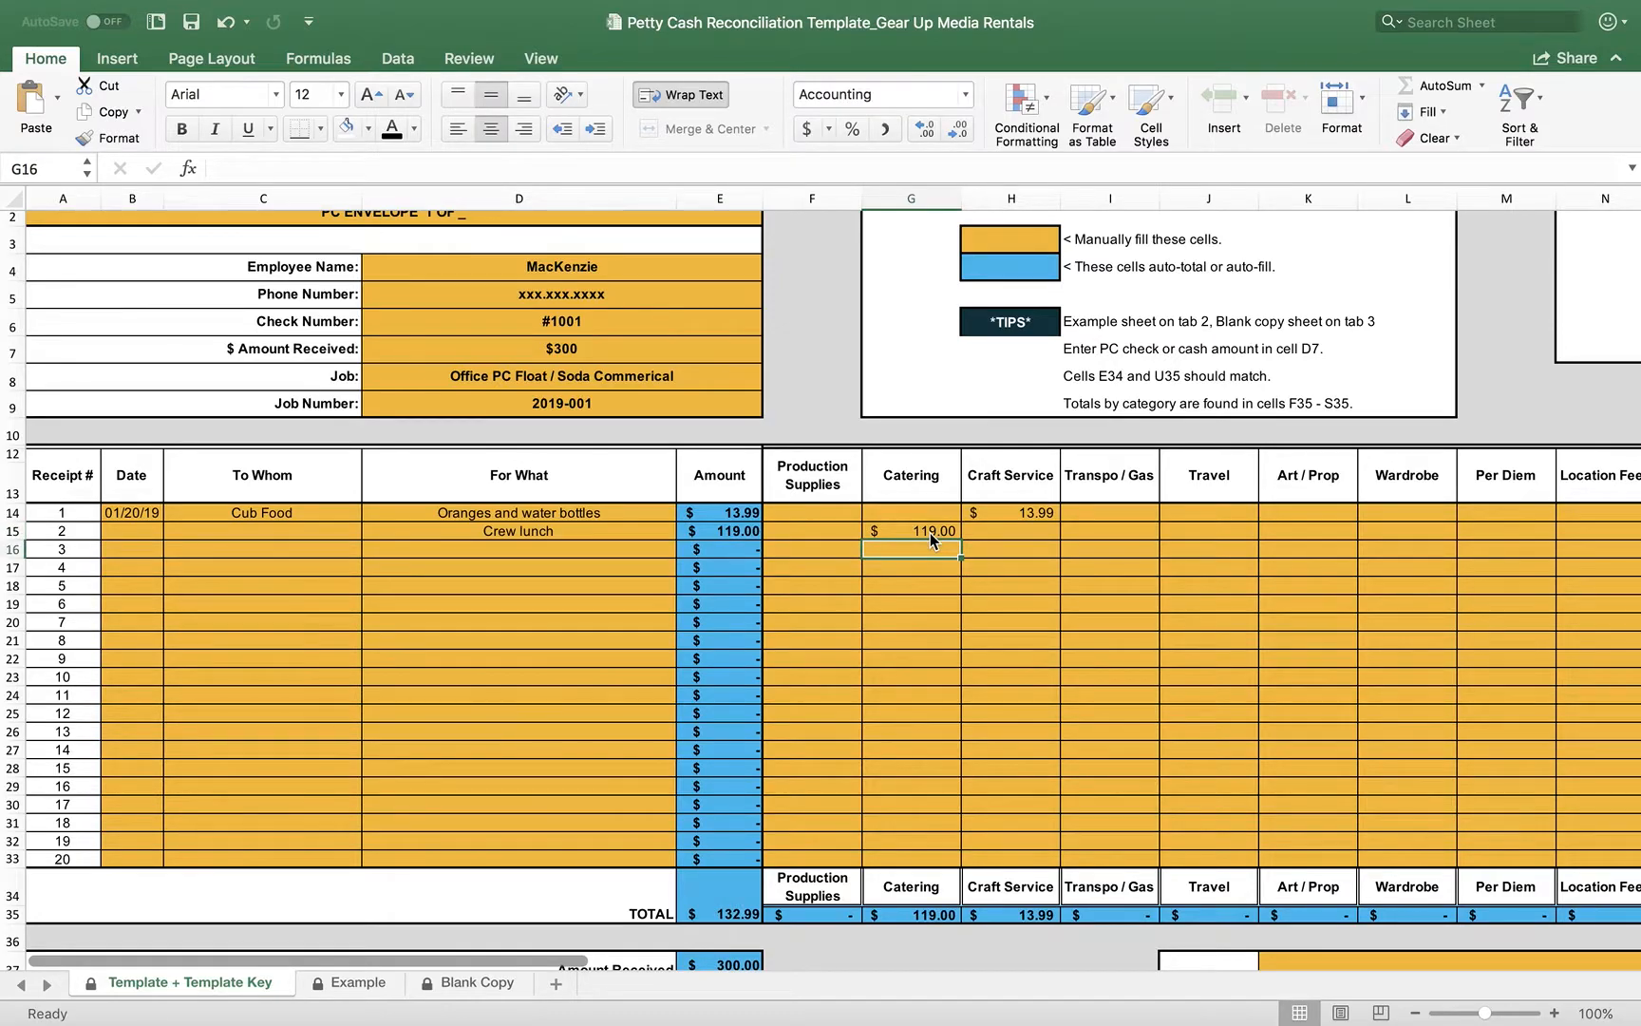
Step: Enter Target as the payee of receipt 3 and describe the purchase as "Pens, printer paper, candy"
left_click(586, 549)
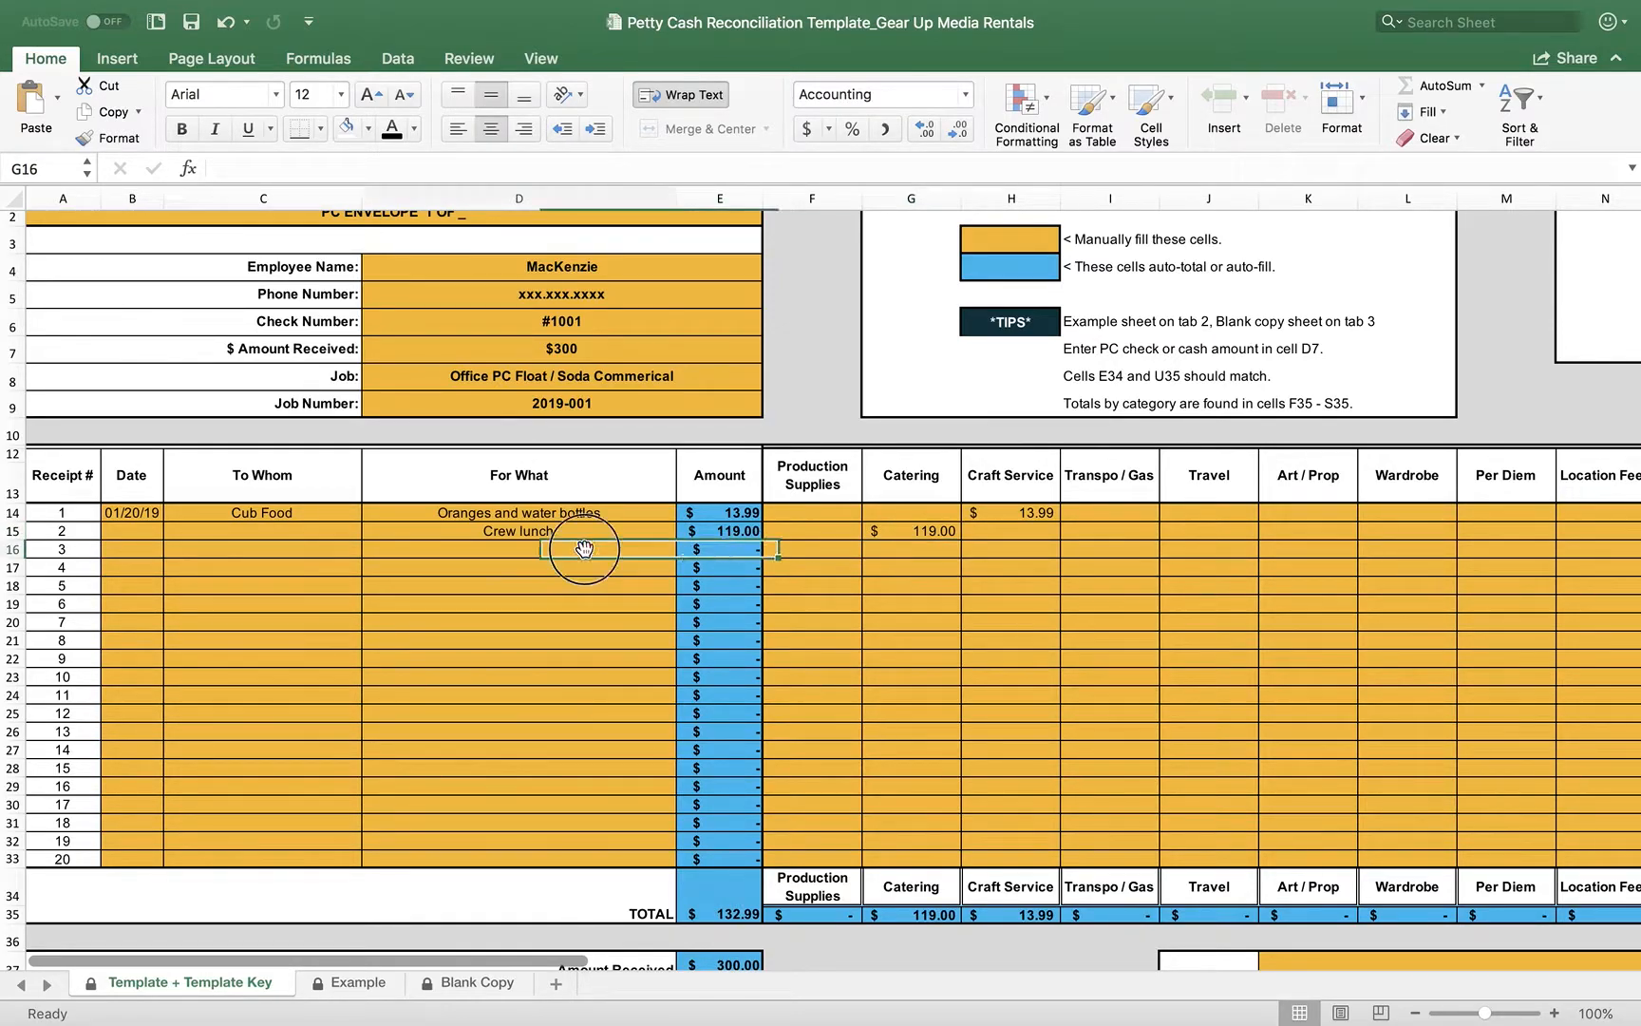
left_click(278, 548)
type("Tar")
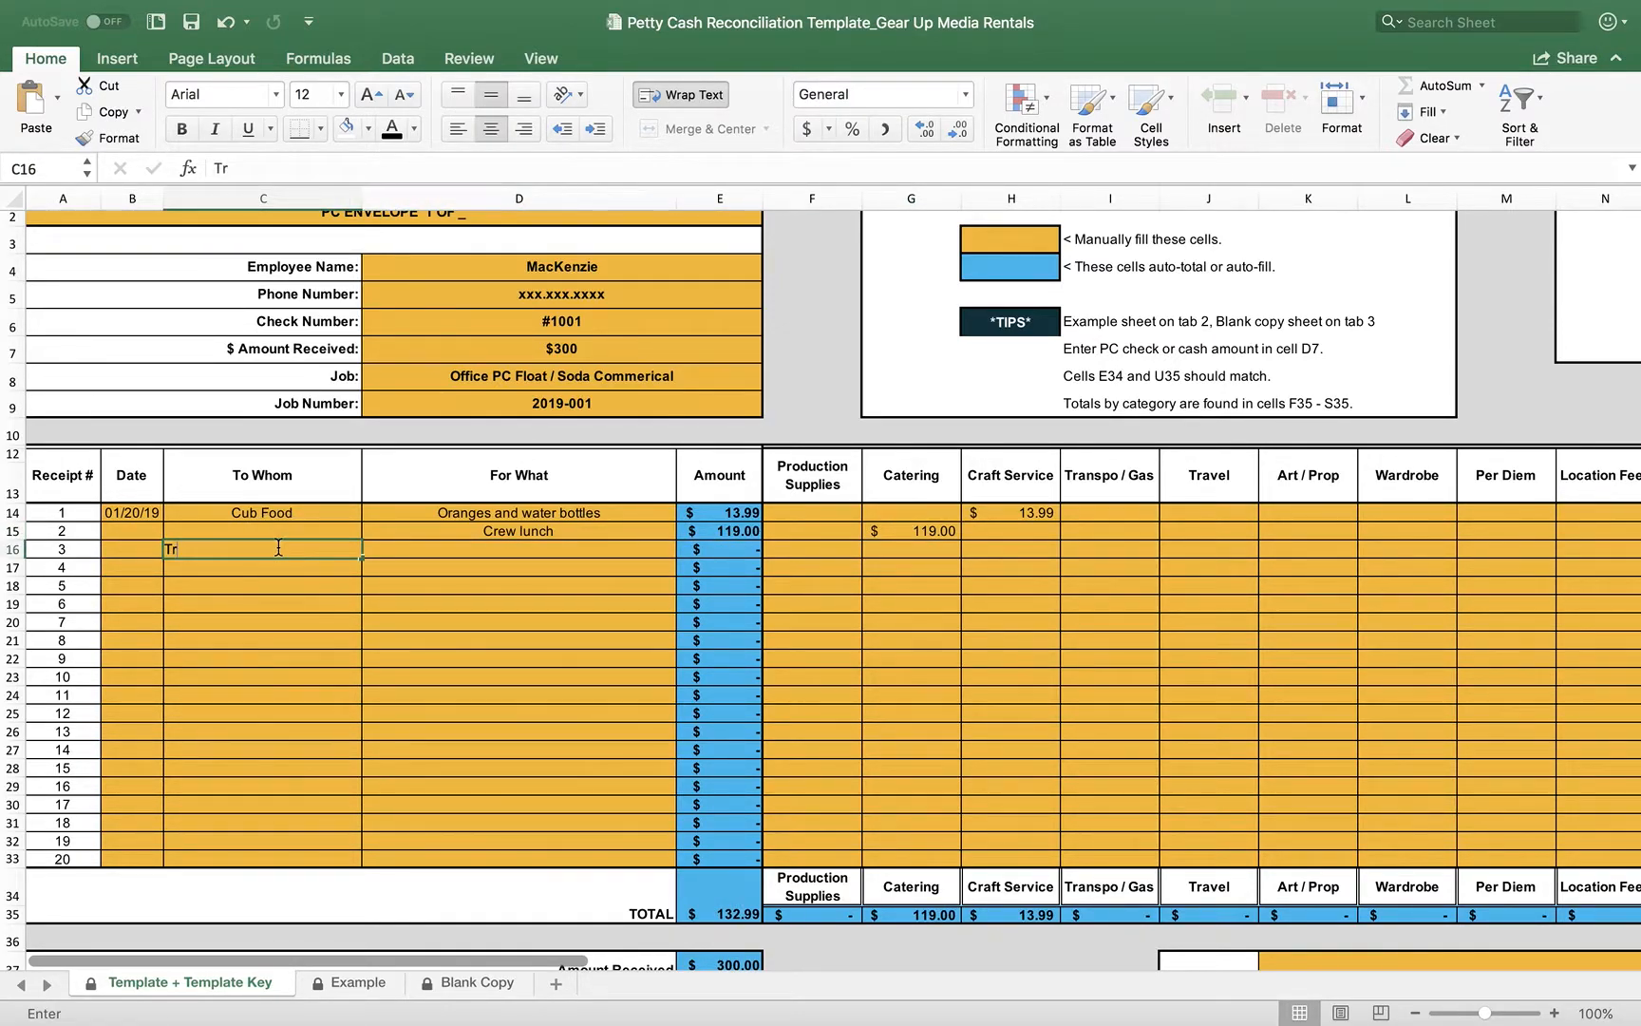
type("get")
key("Tab")
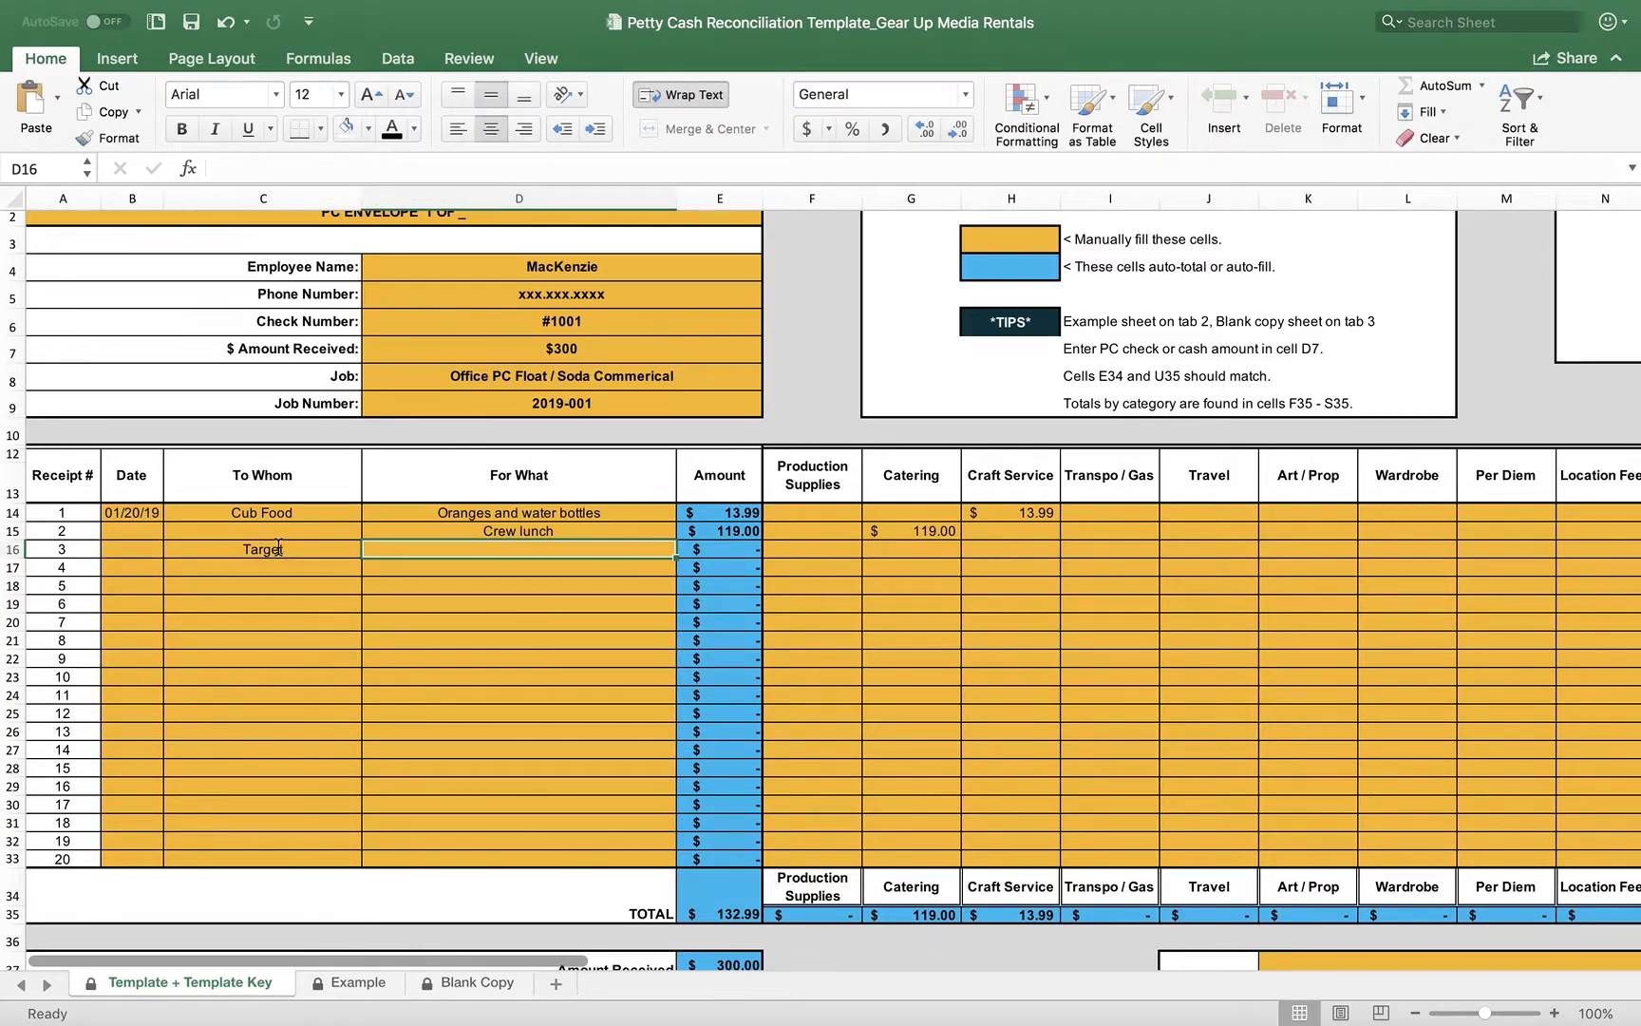
type("Pens,")
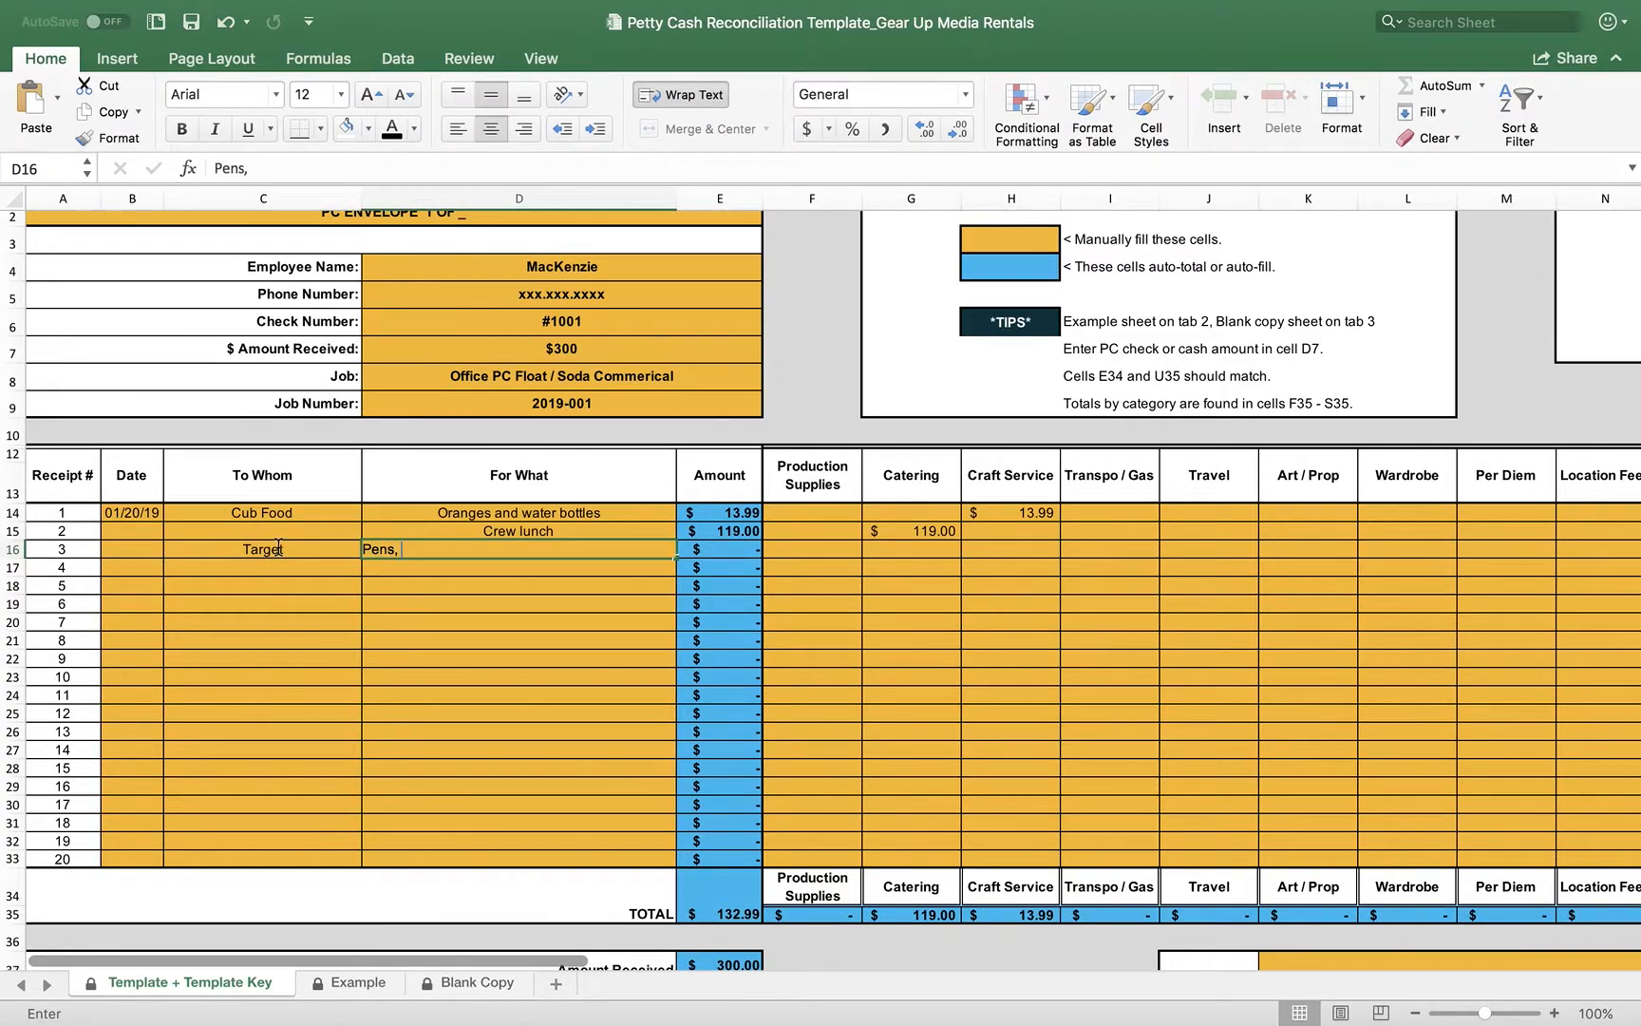
type(" printer paper")
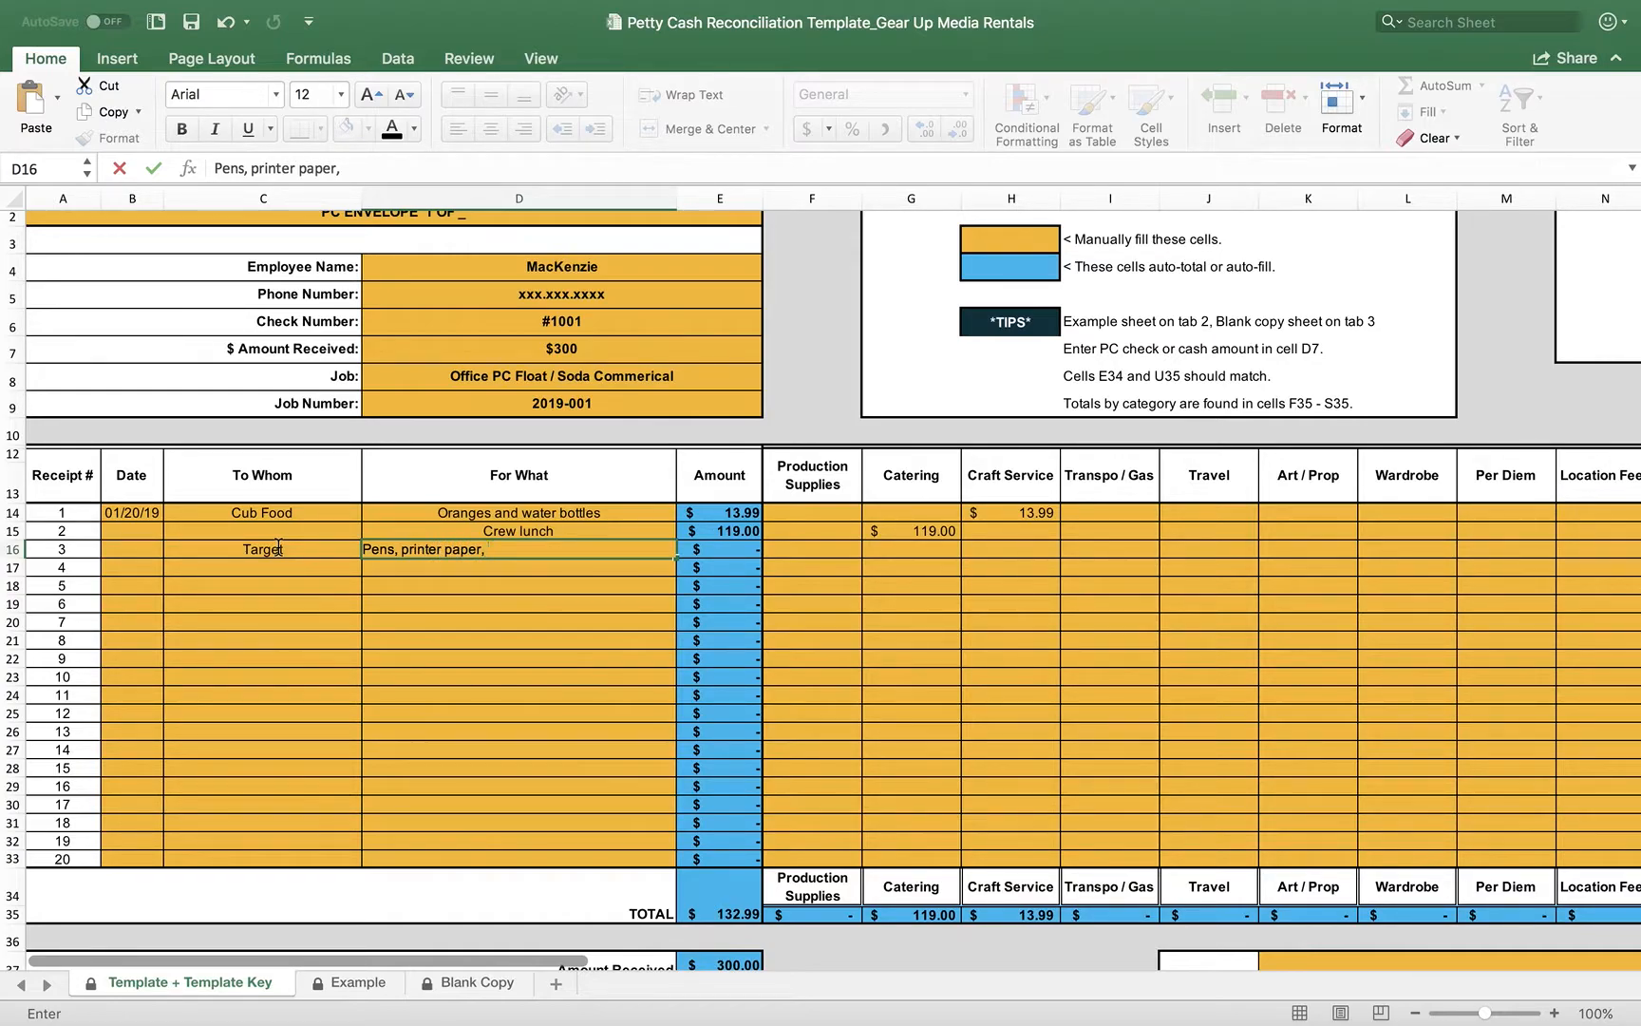
type(", candy")
key("Return")
Step: Split receipt 3 between categories, with 12.50 under Production Supplies and 6.99 under Craft Service
scroll(434, 623, "down", 2)
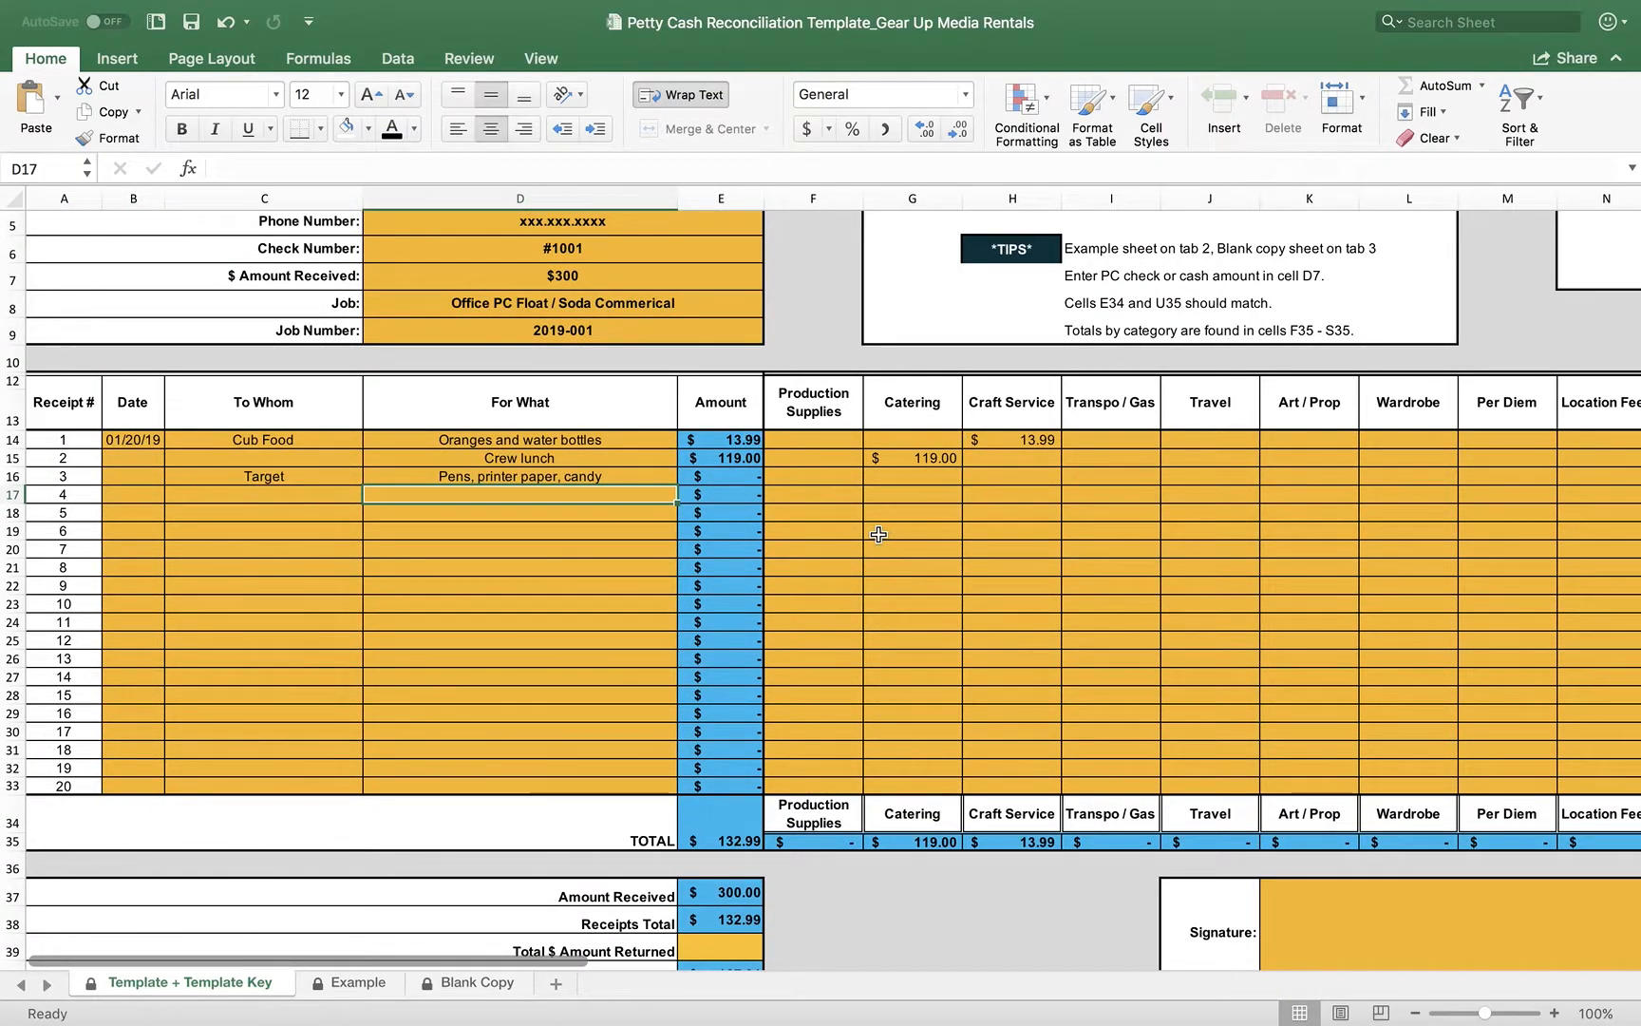
left_click(836, 482)
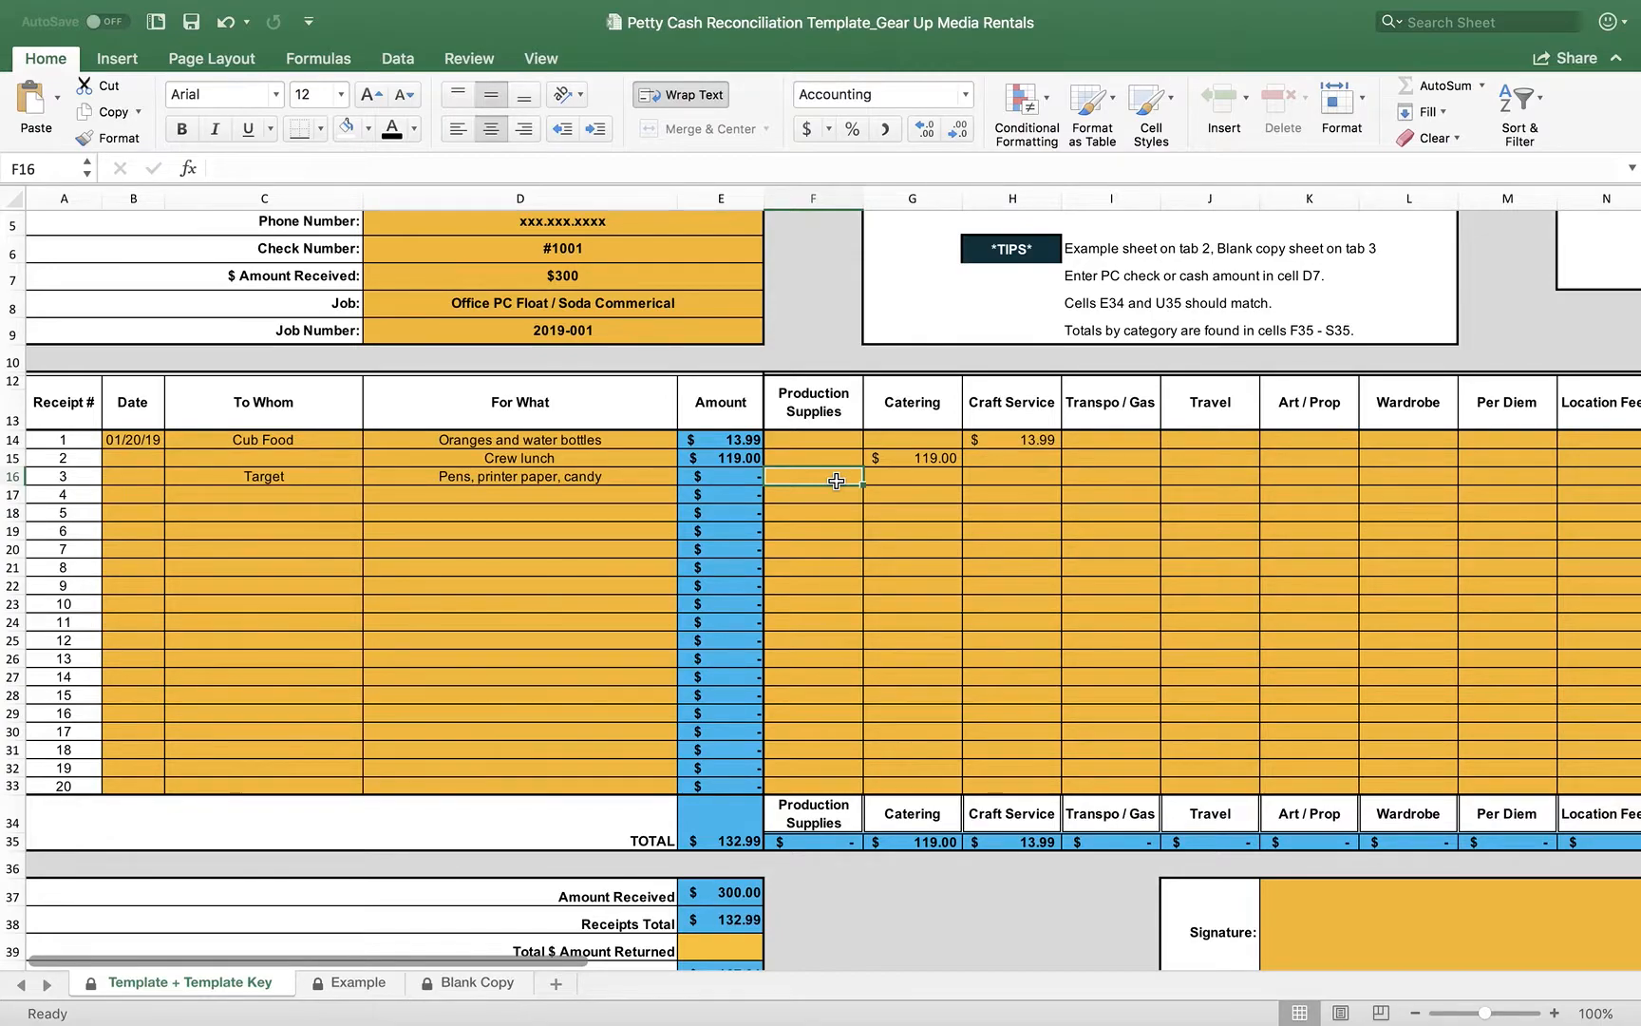
type("12.50")
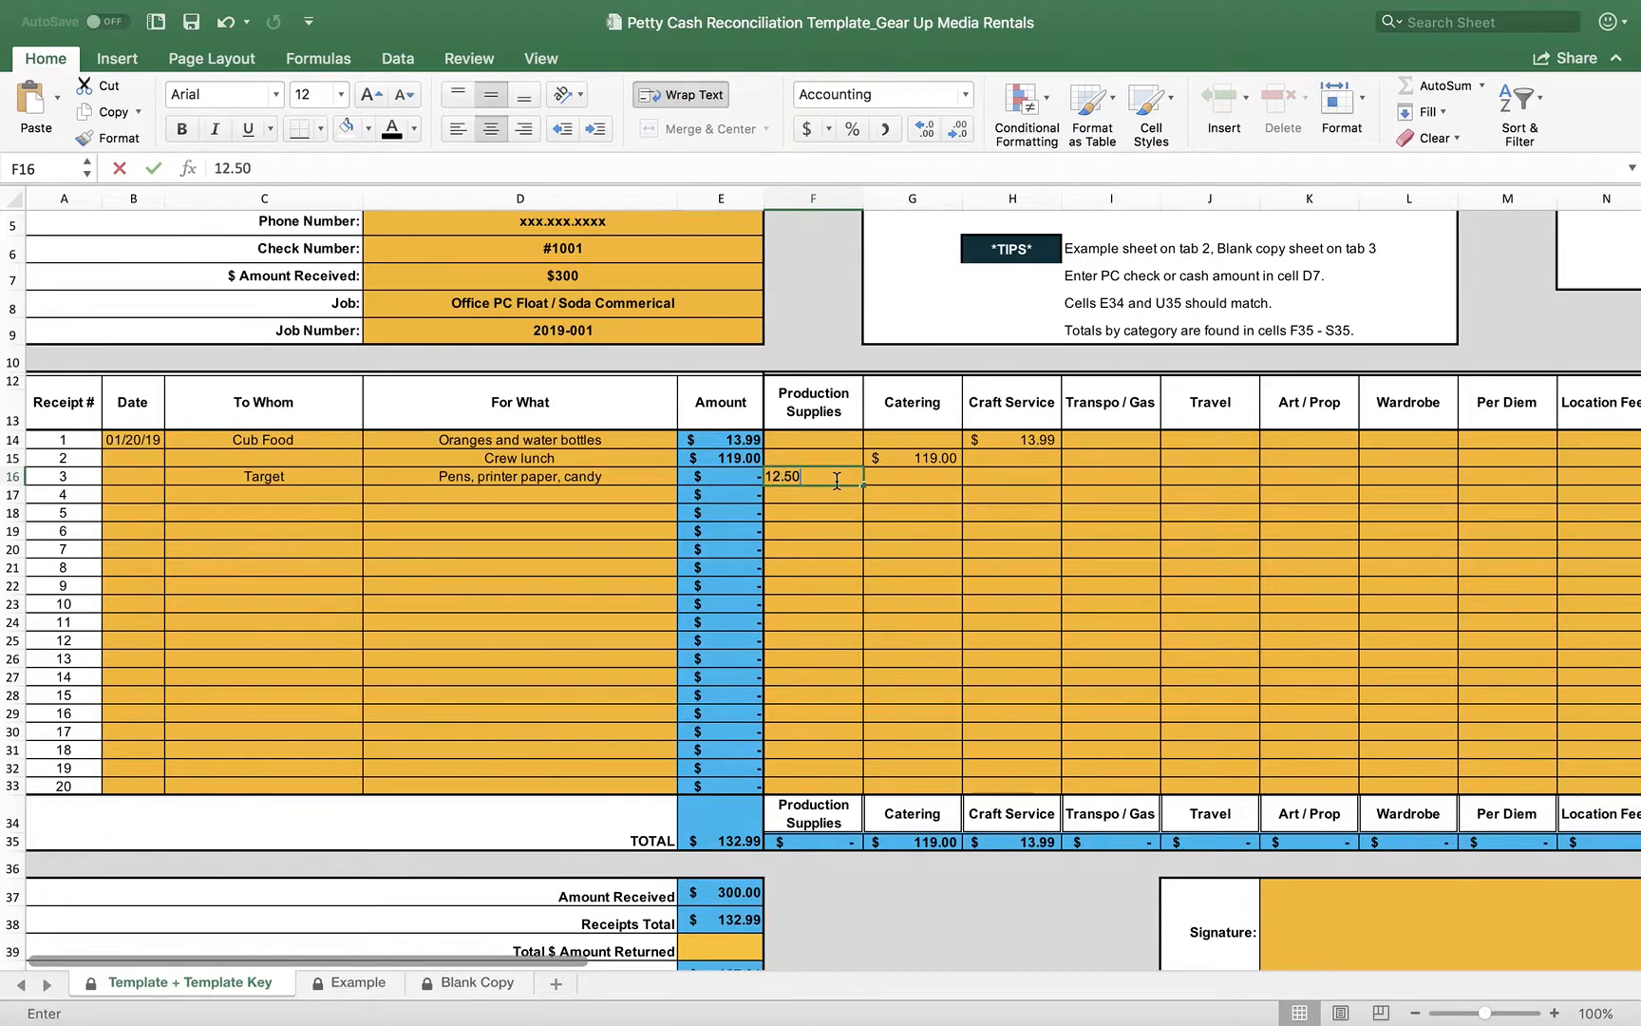
key("Return")
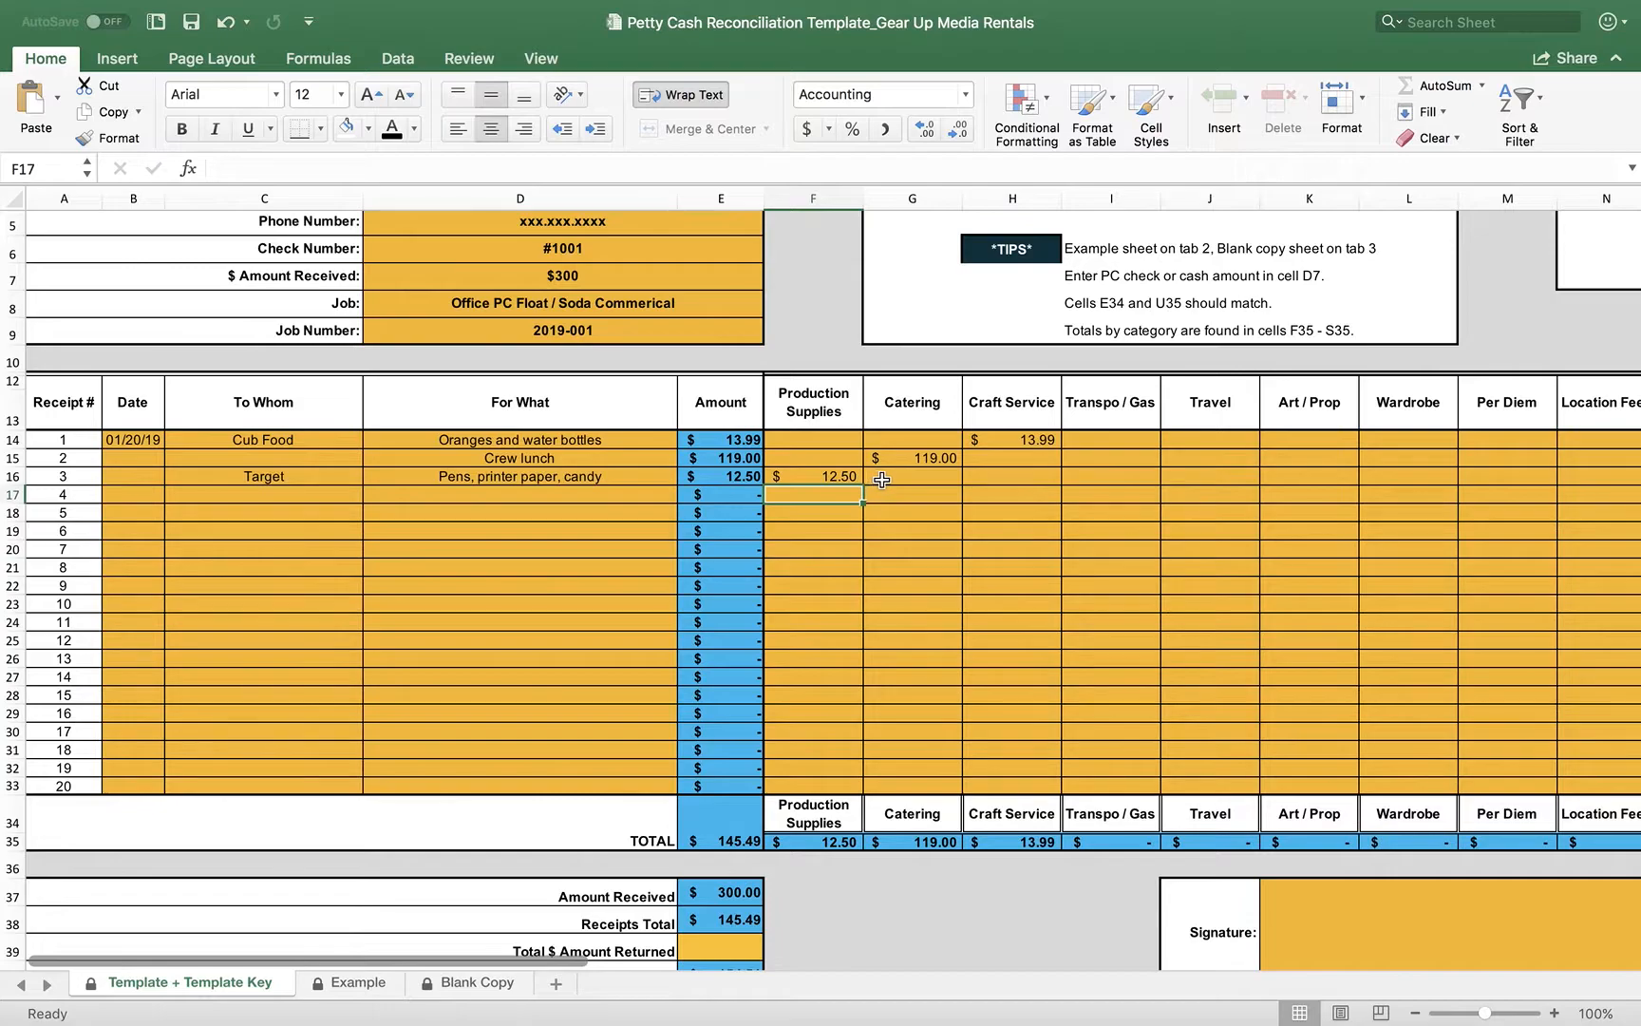
left_click(997, 481)
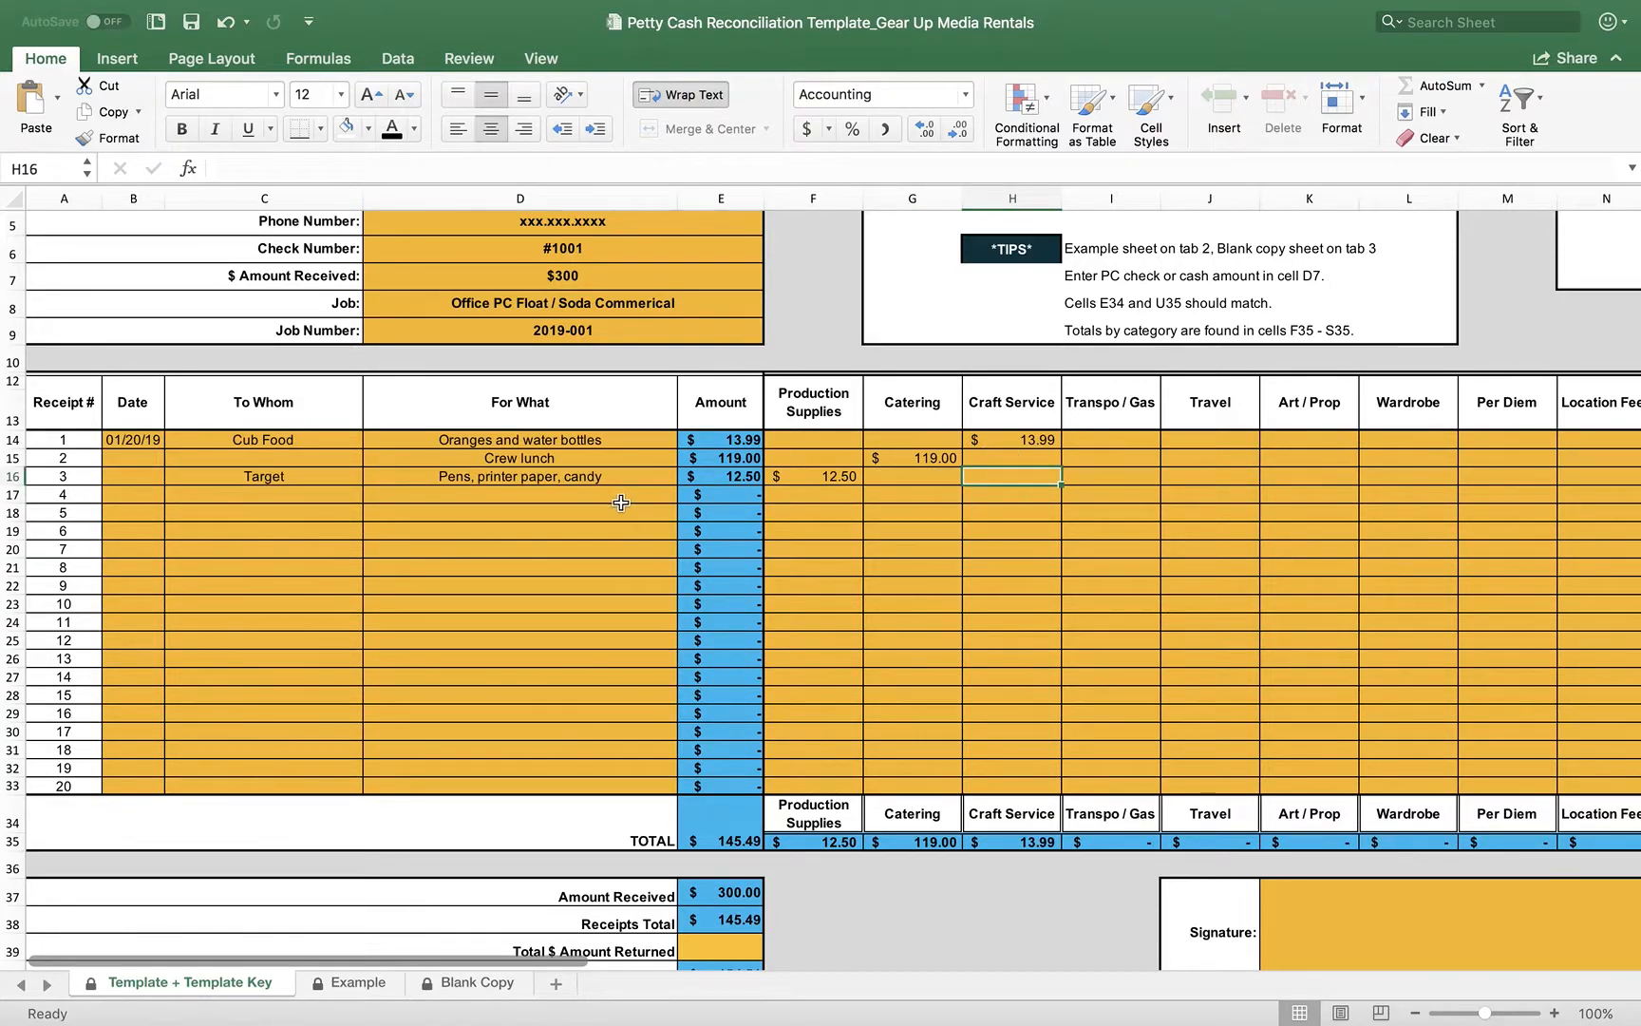
type("6.99")
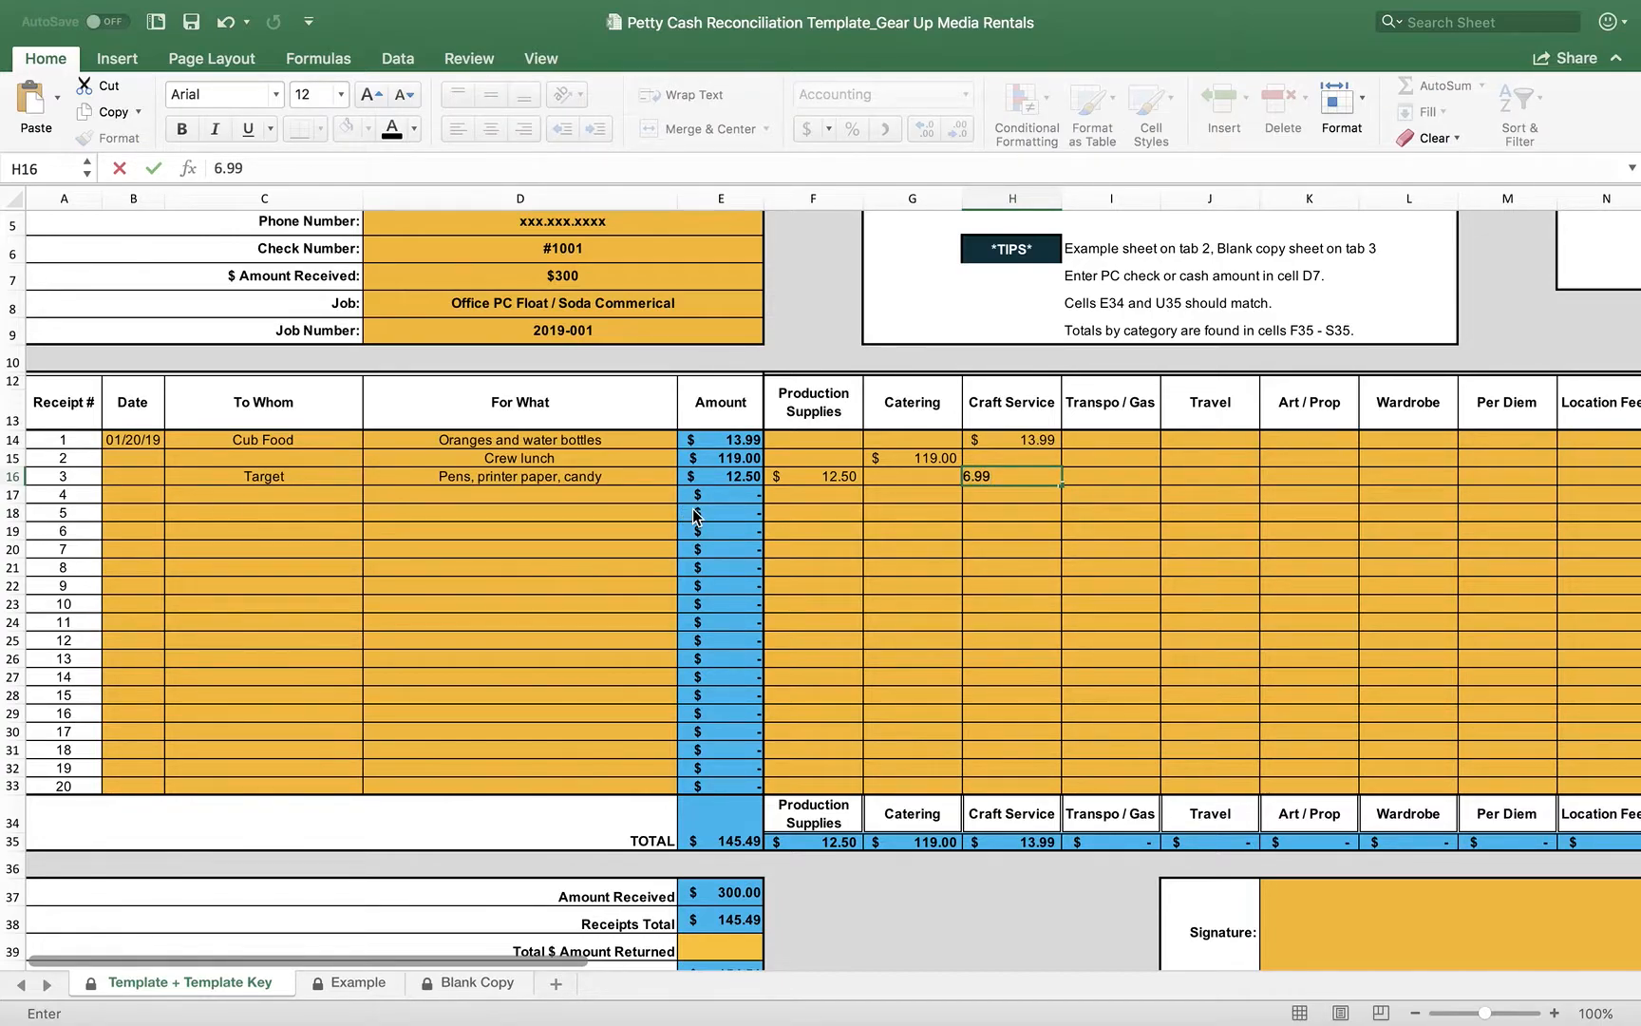
key("Return")
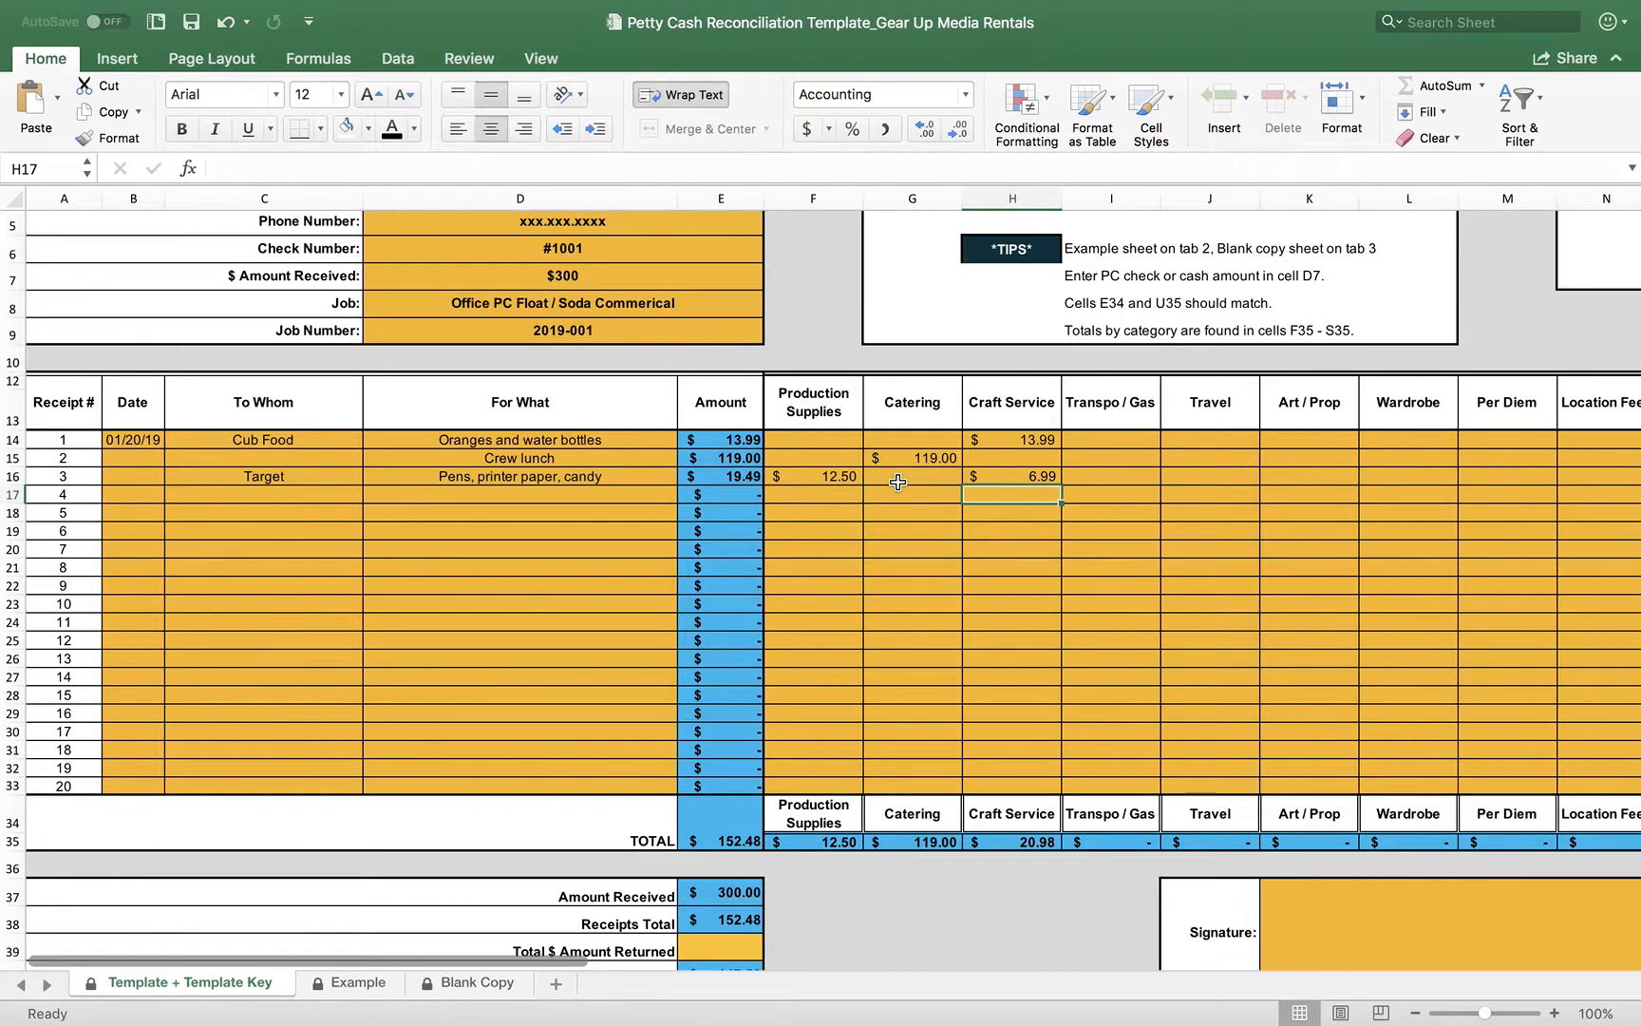
Step: Review receipt 3's category split and compare the Amount column total with the grand total of all expense categories
left_click(816, 476)
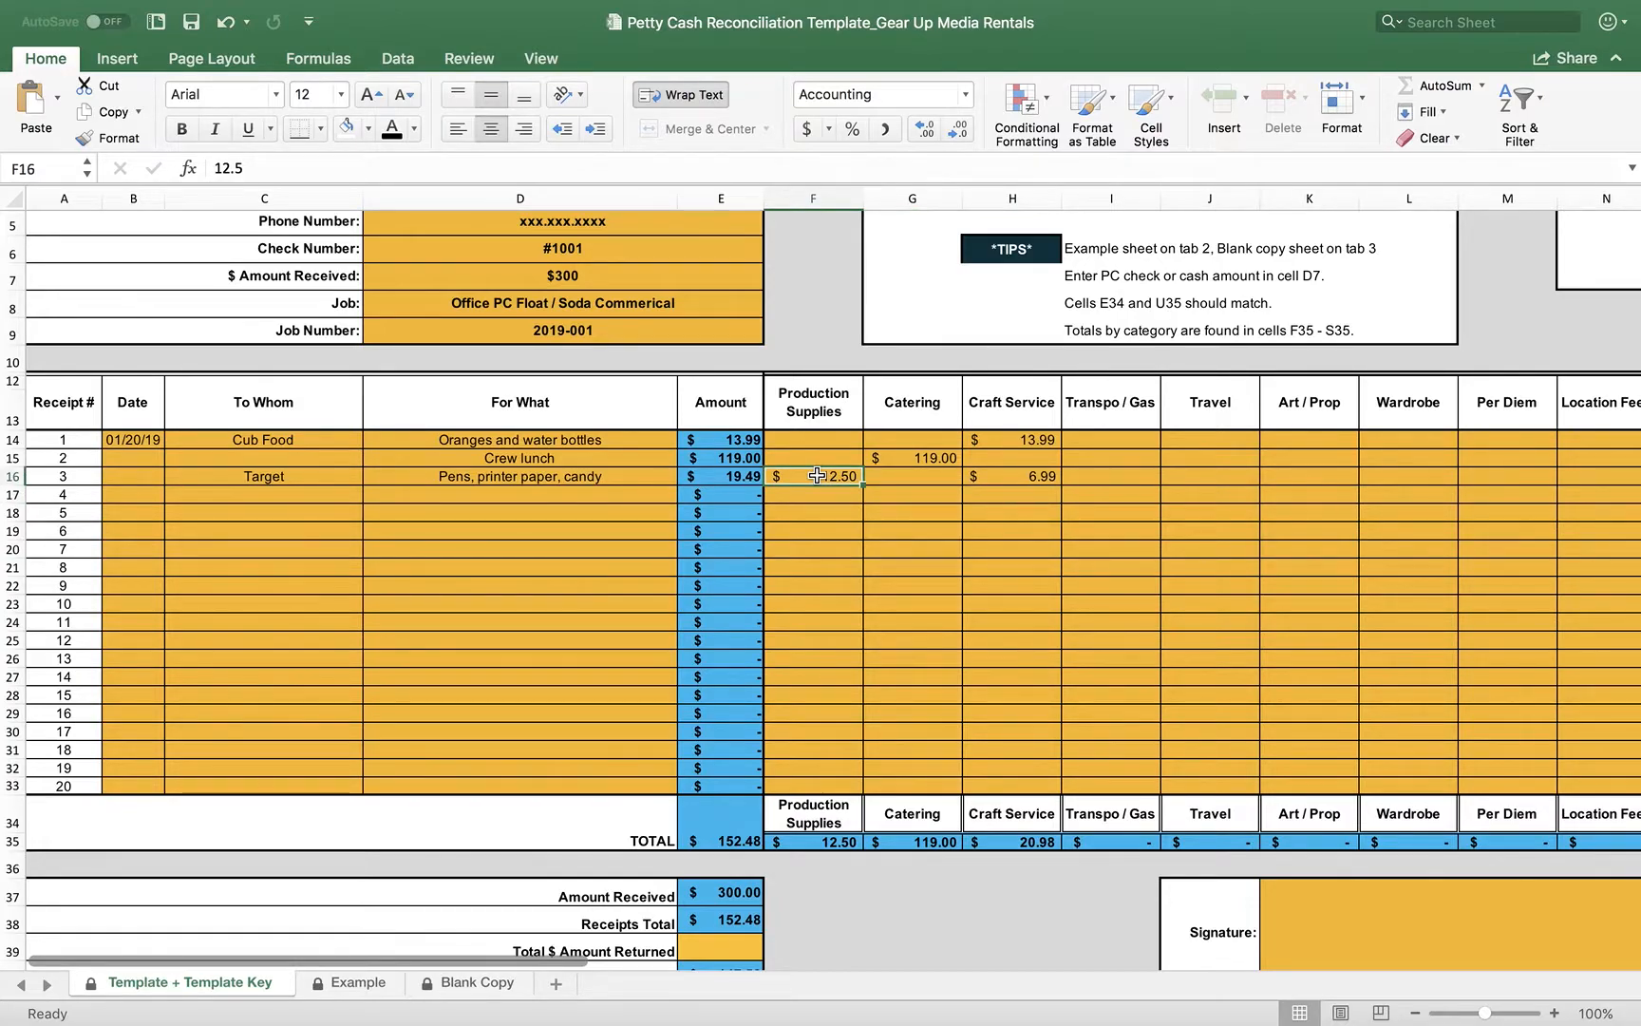
left_click(1000, 481)
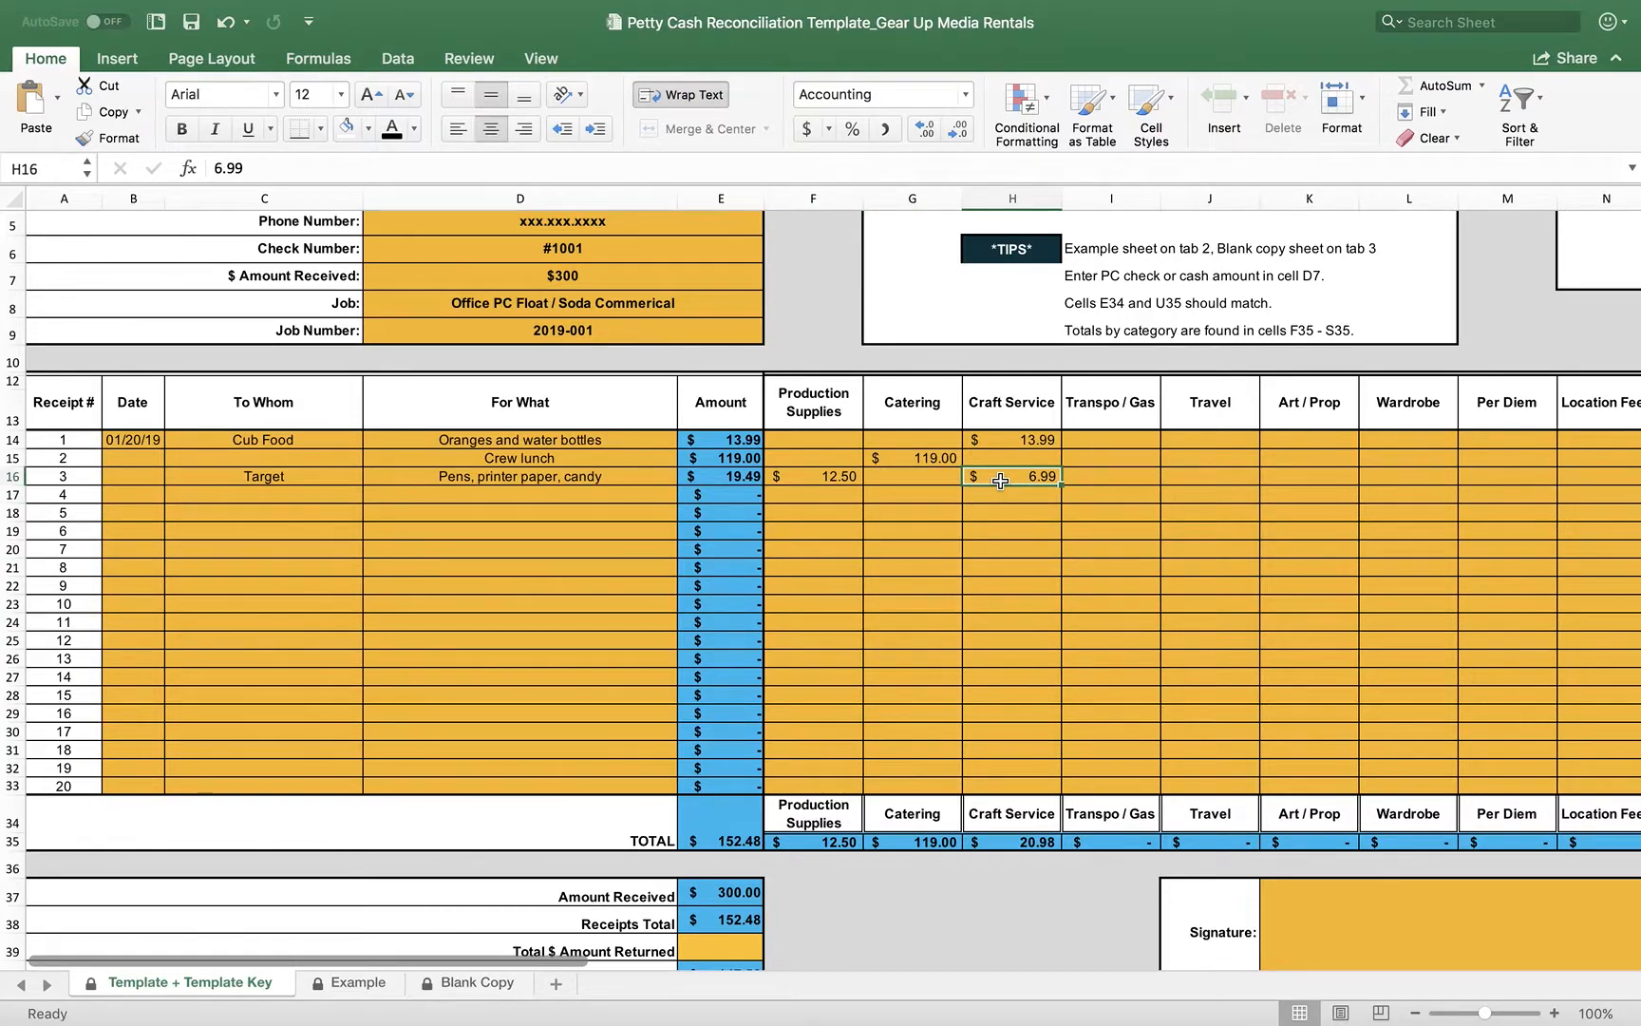
scroll(898, 619, "down", 2)
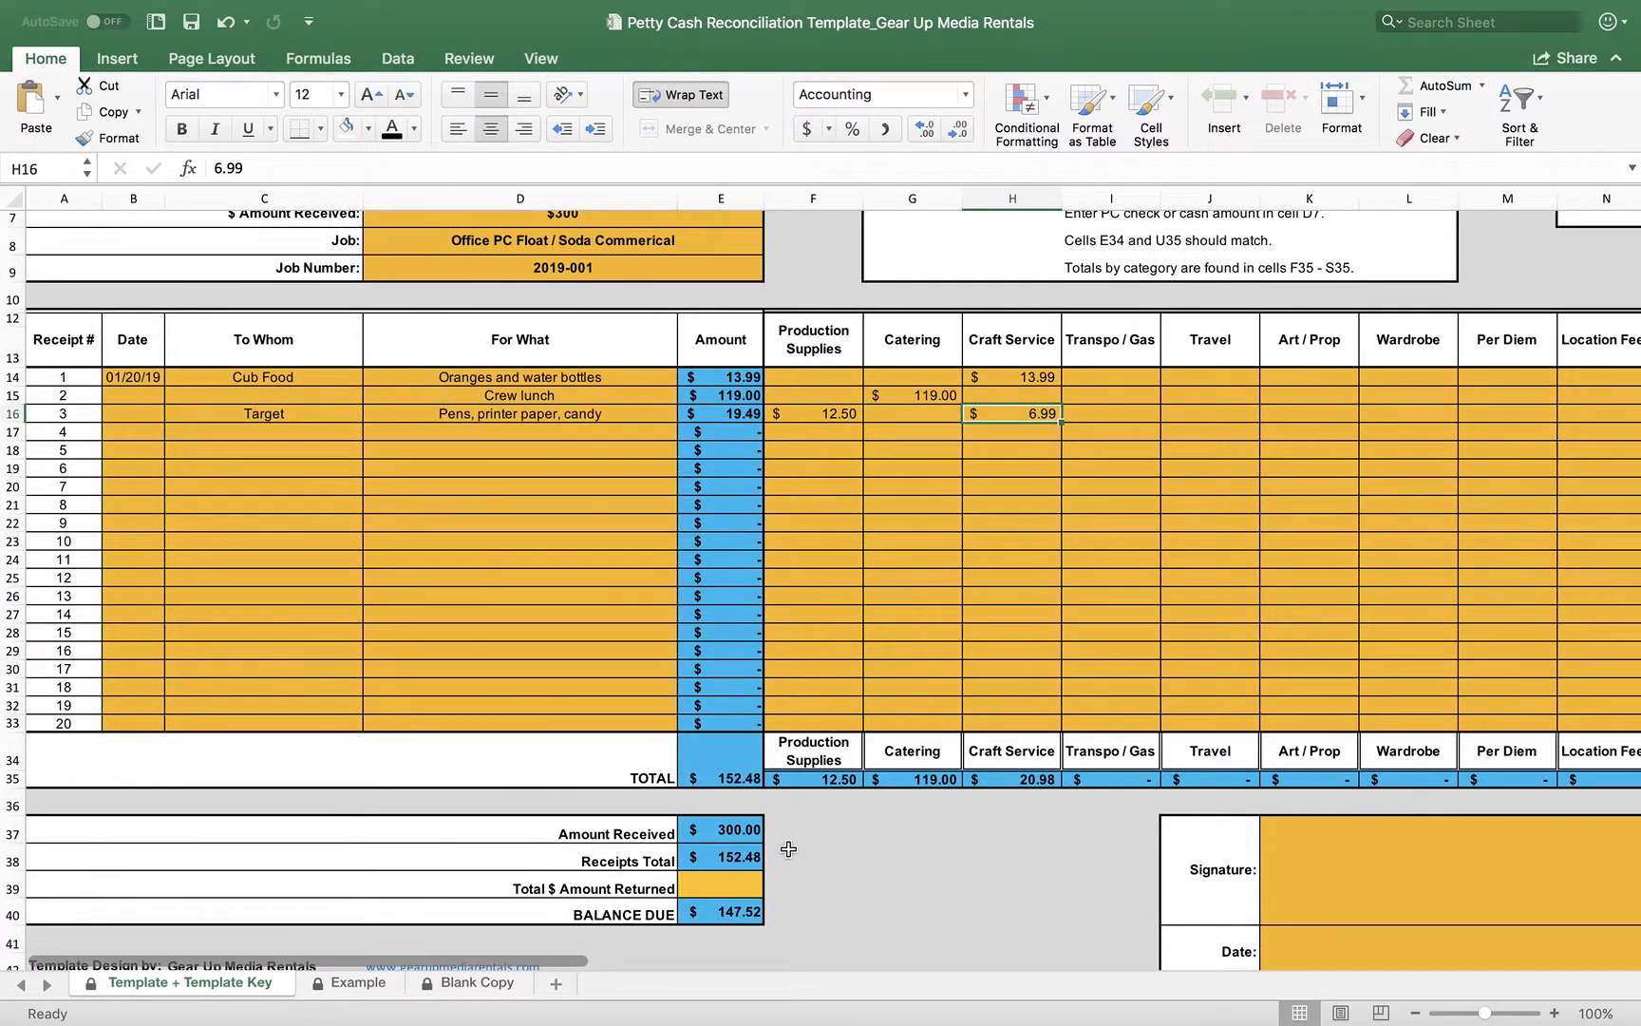
scroll(788, 851, "down", 2)
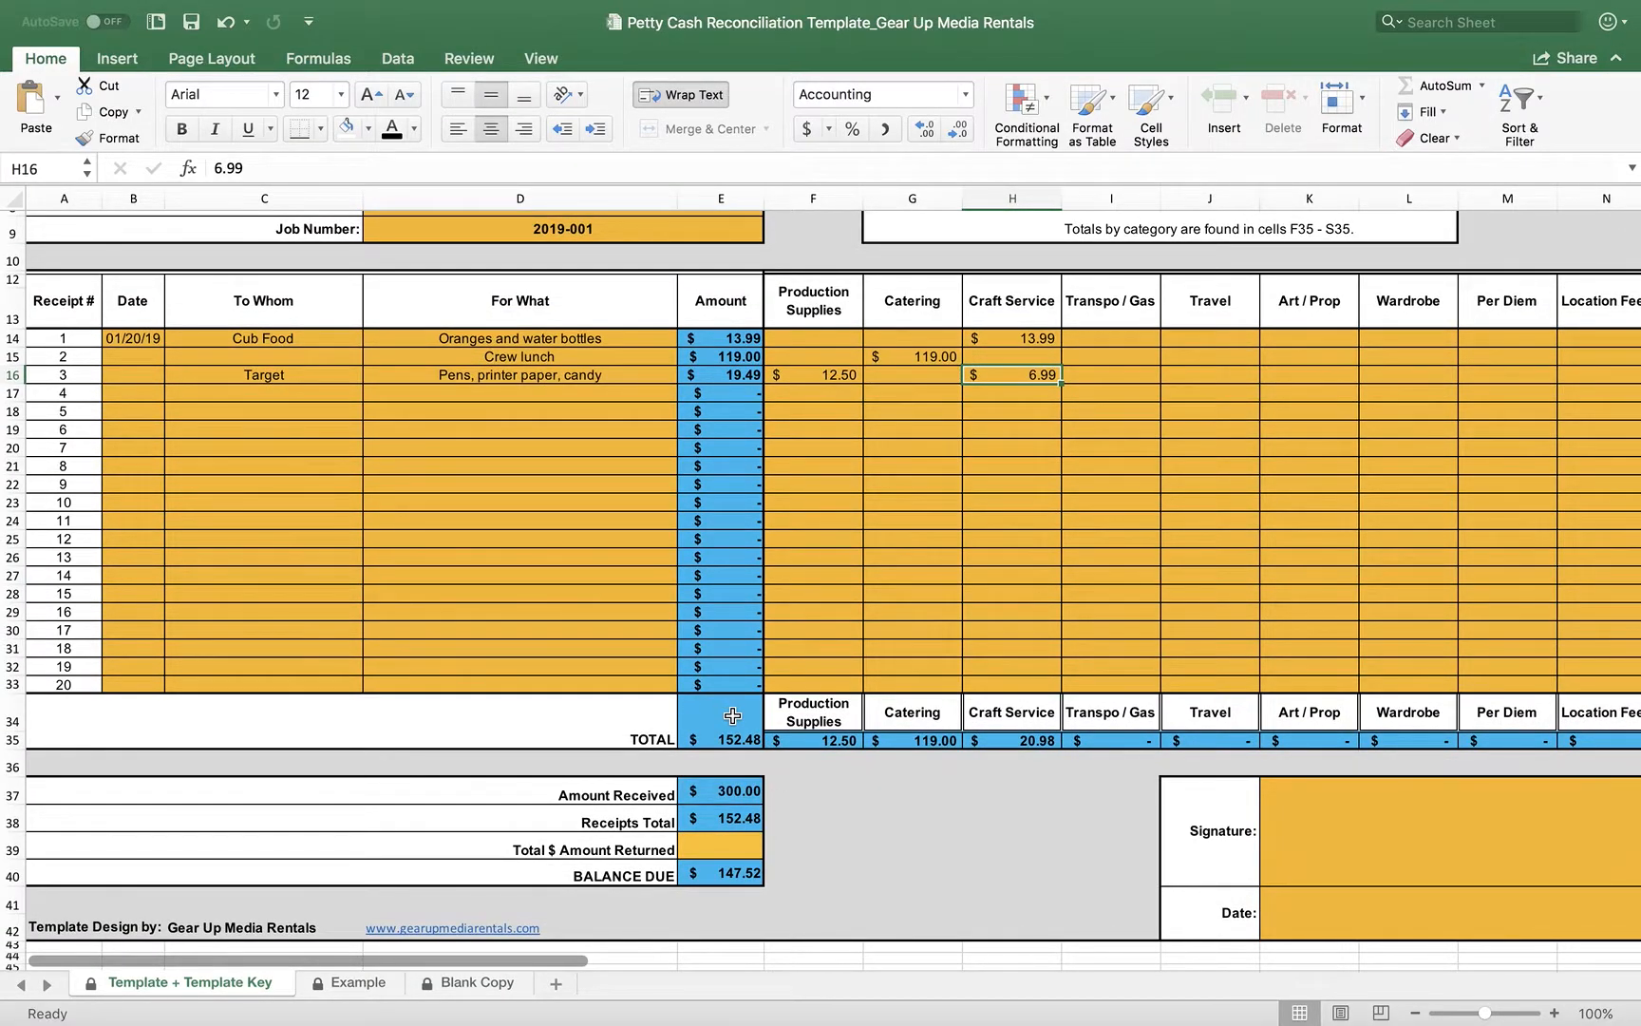
scroll(732, 715, "up", 1)
scroll(733, 715, "right", 10)
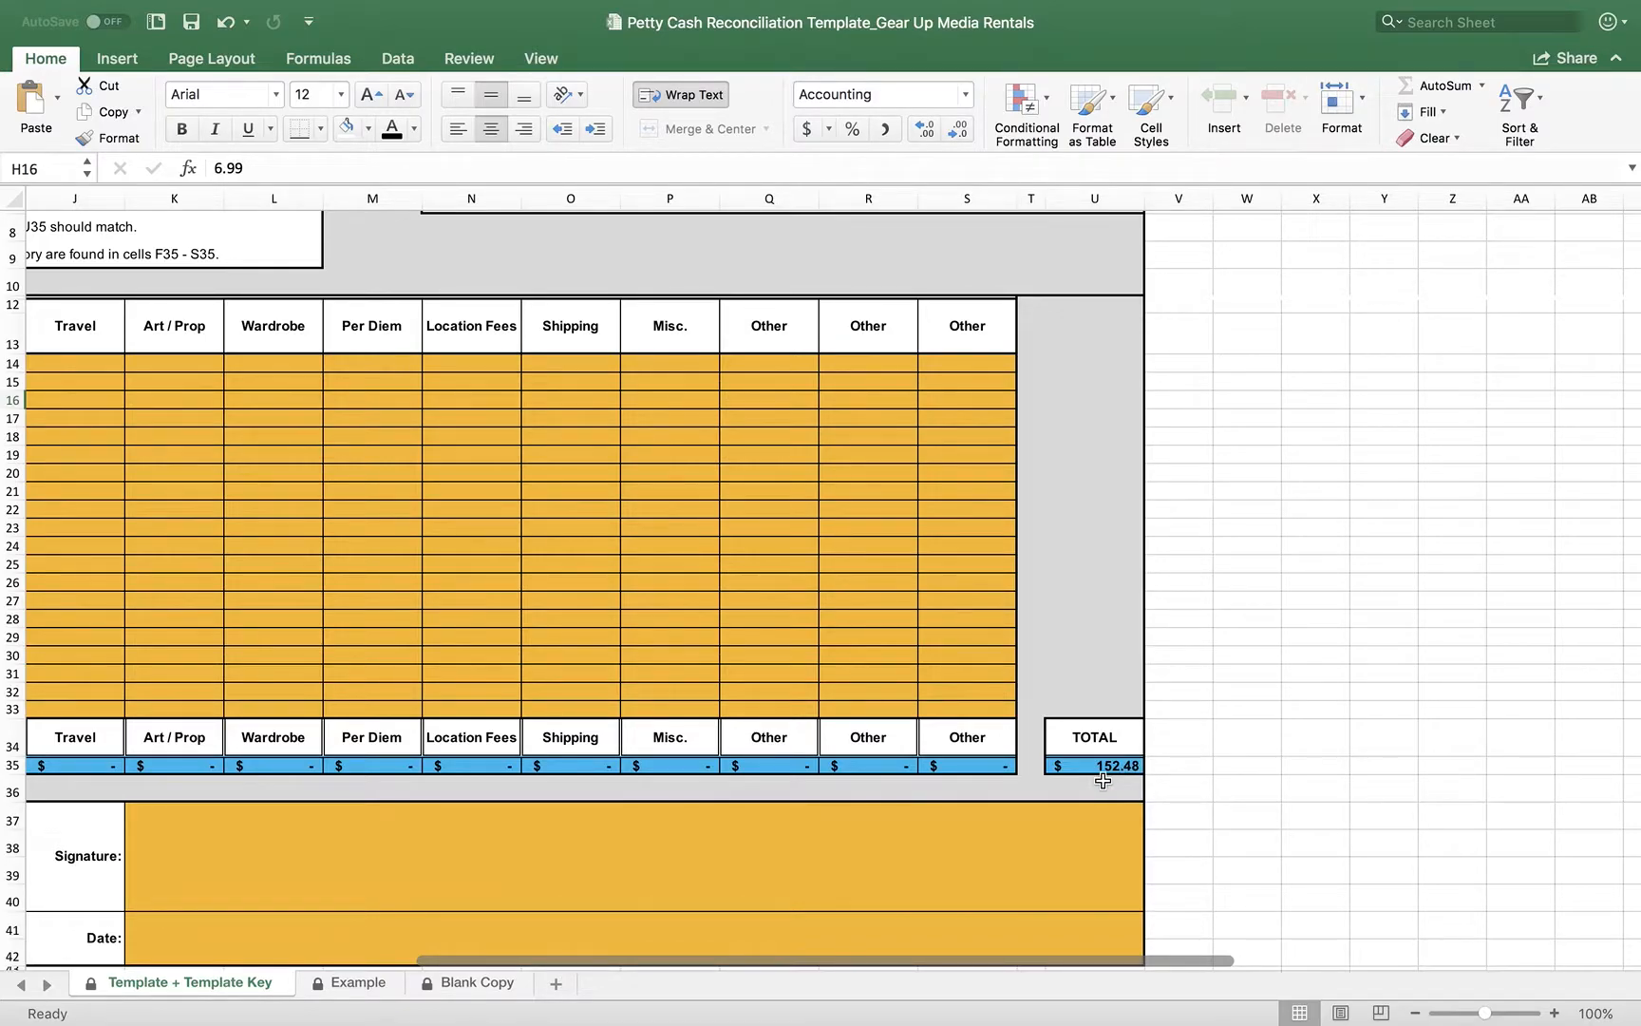
scroll(1030, 782, "left", 5)
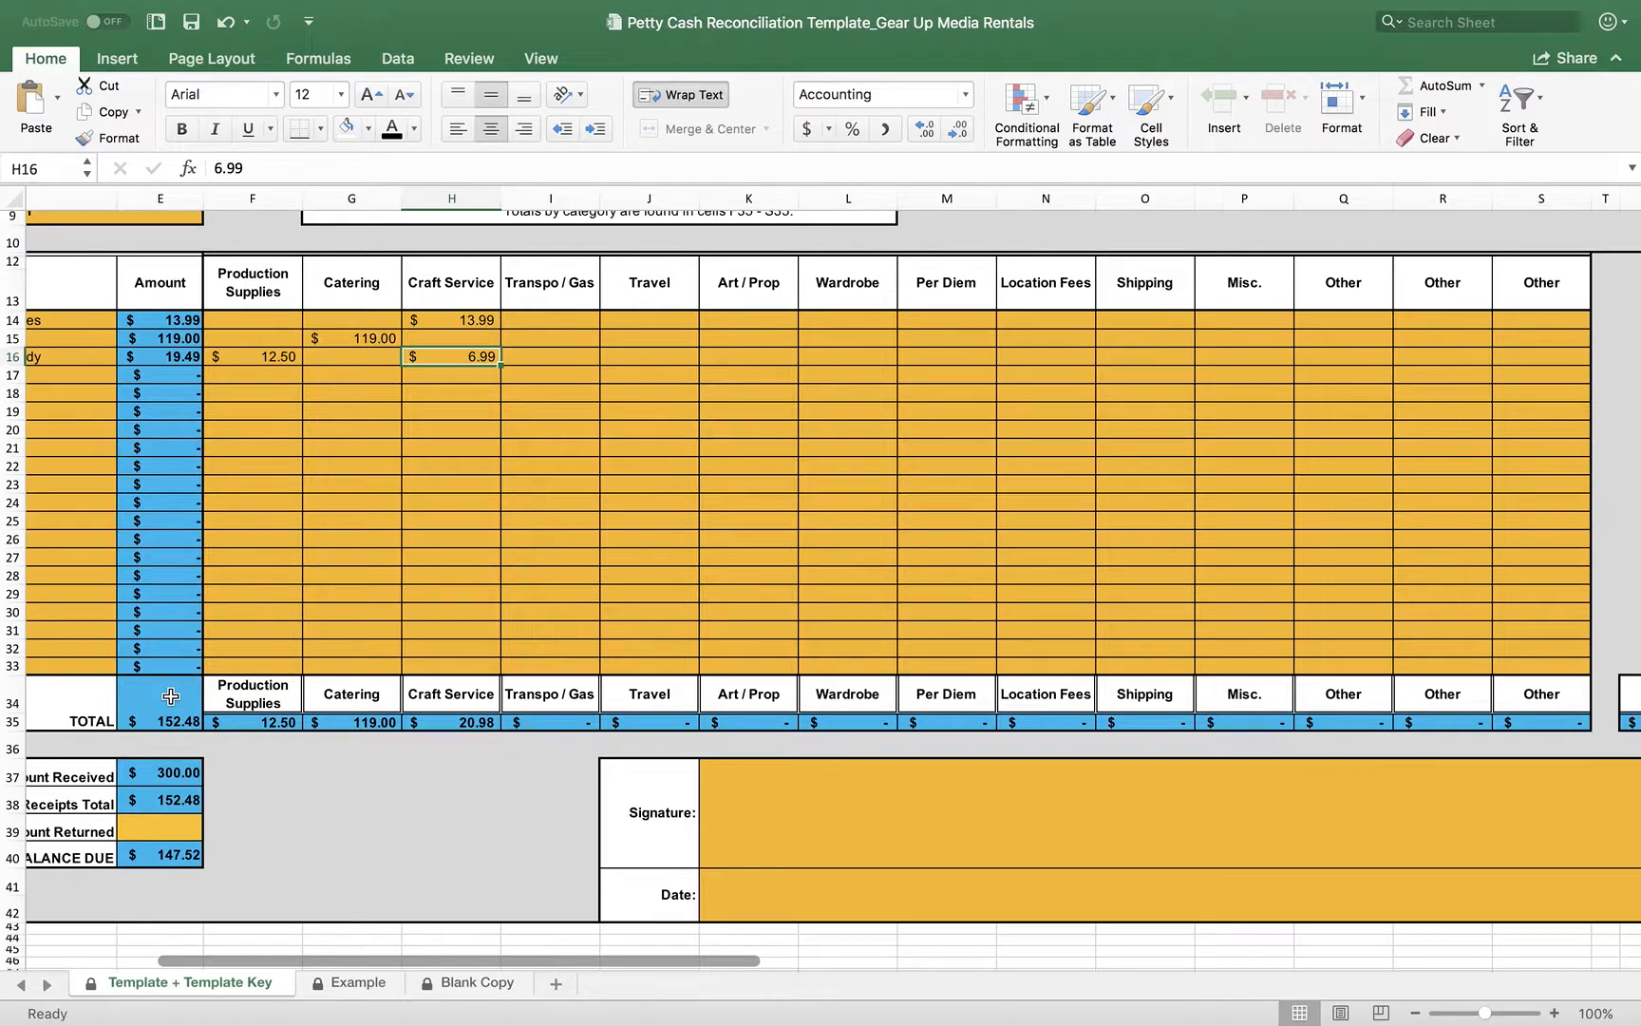
scroll(475, 689, "right", 2)
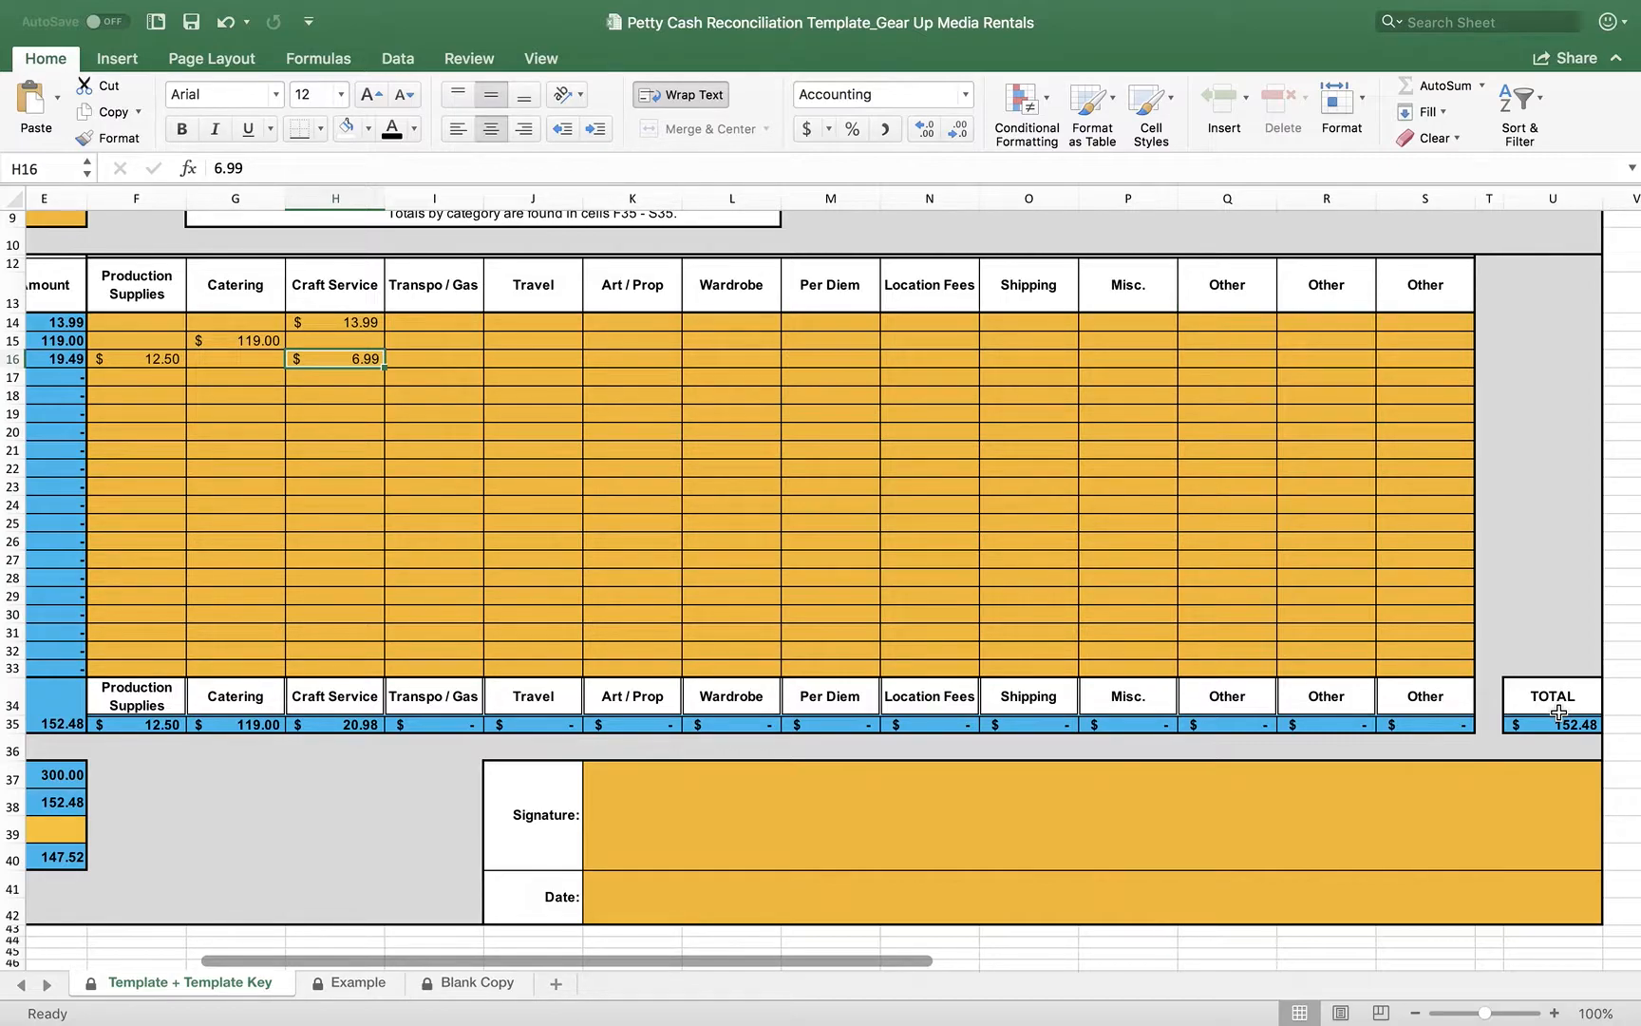
scroll(813, 603, "left", 3)
scroll(813, 603, "left", 5)
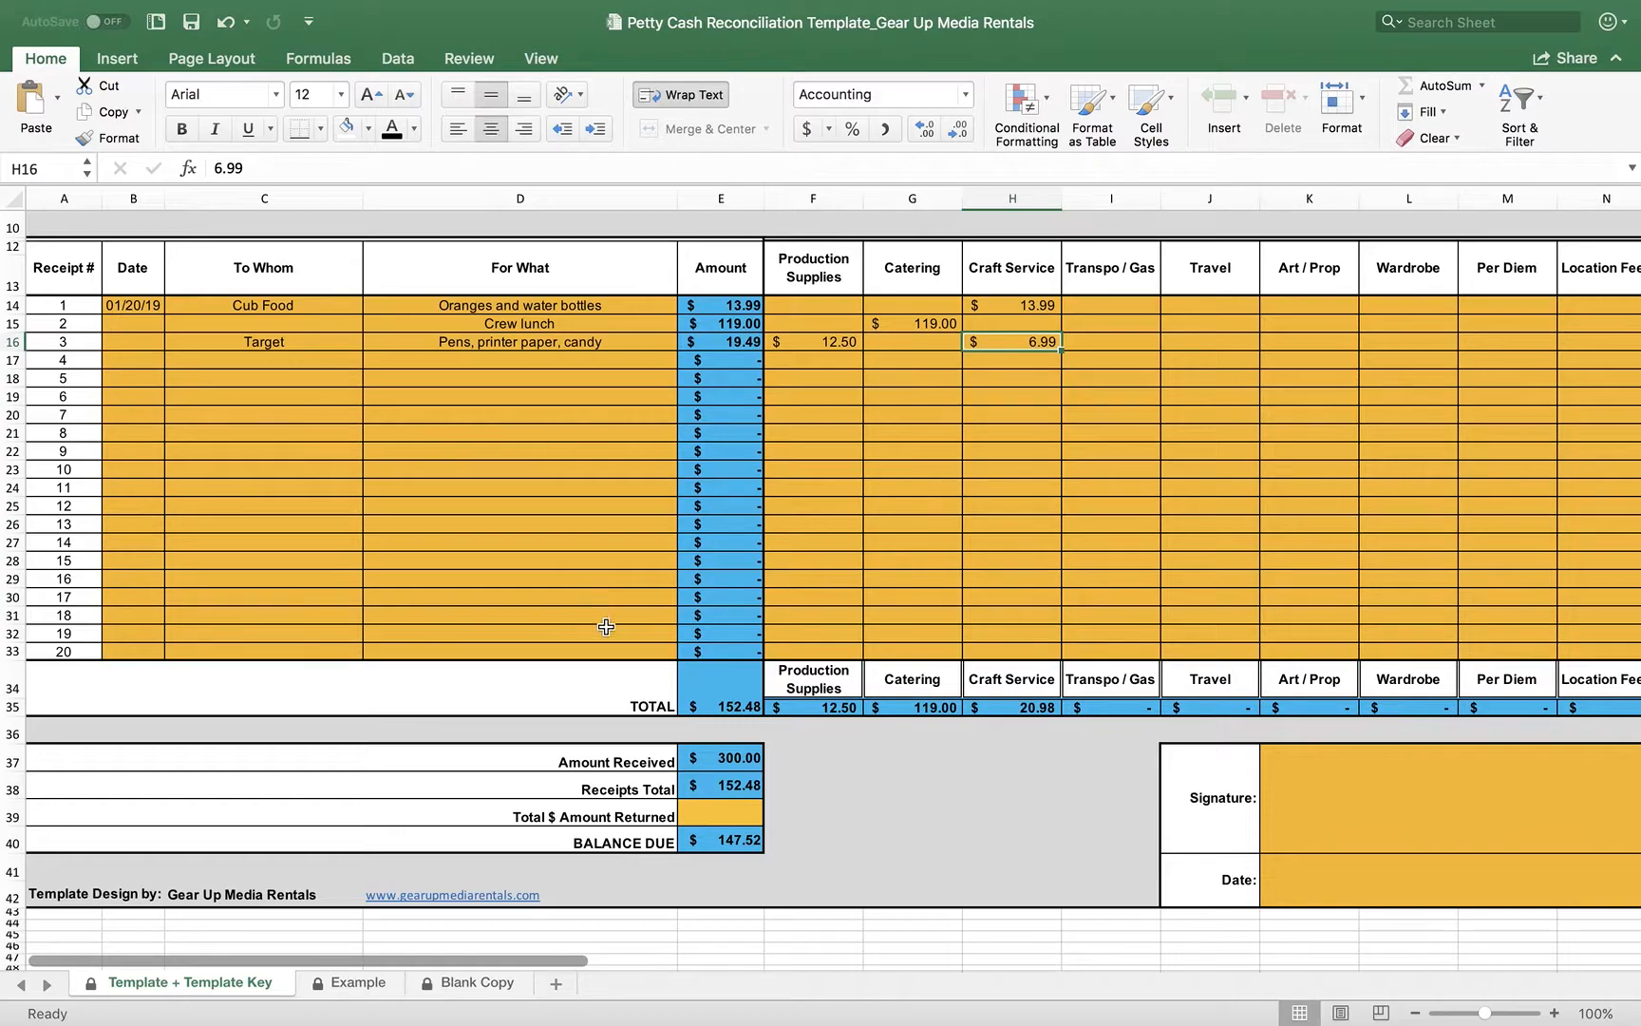
Step: Enter 147.52 as the total dollar amount returned in the reconciliation summary
left_click(688, 815)
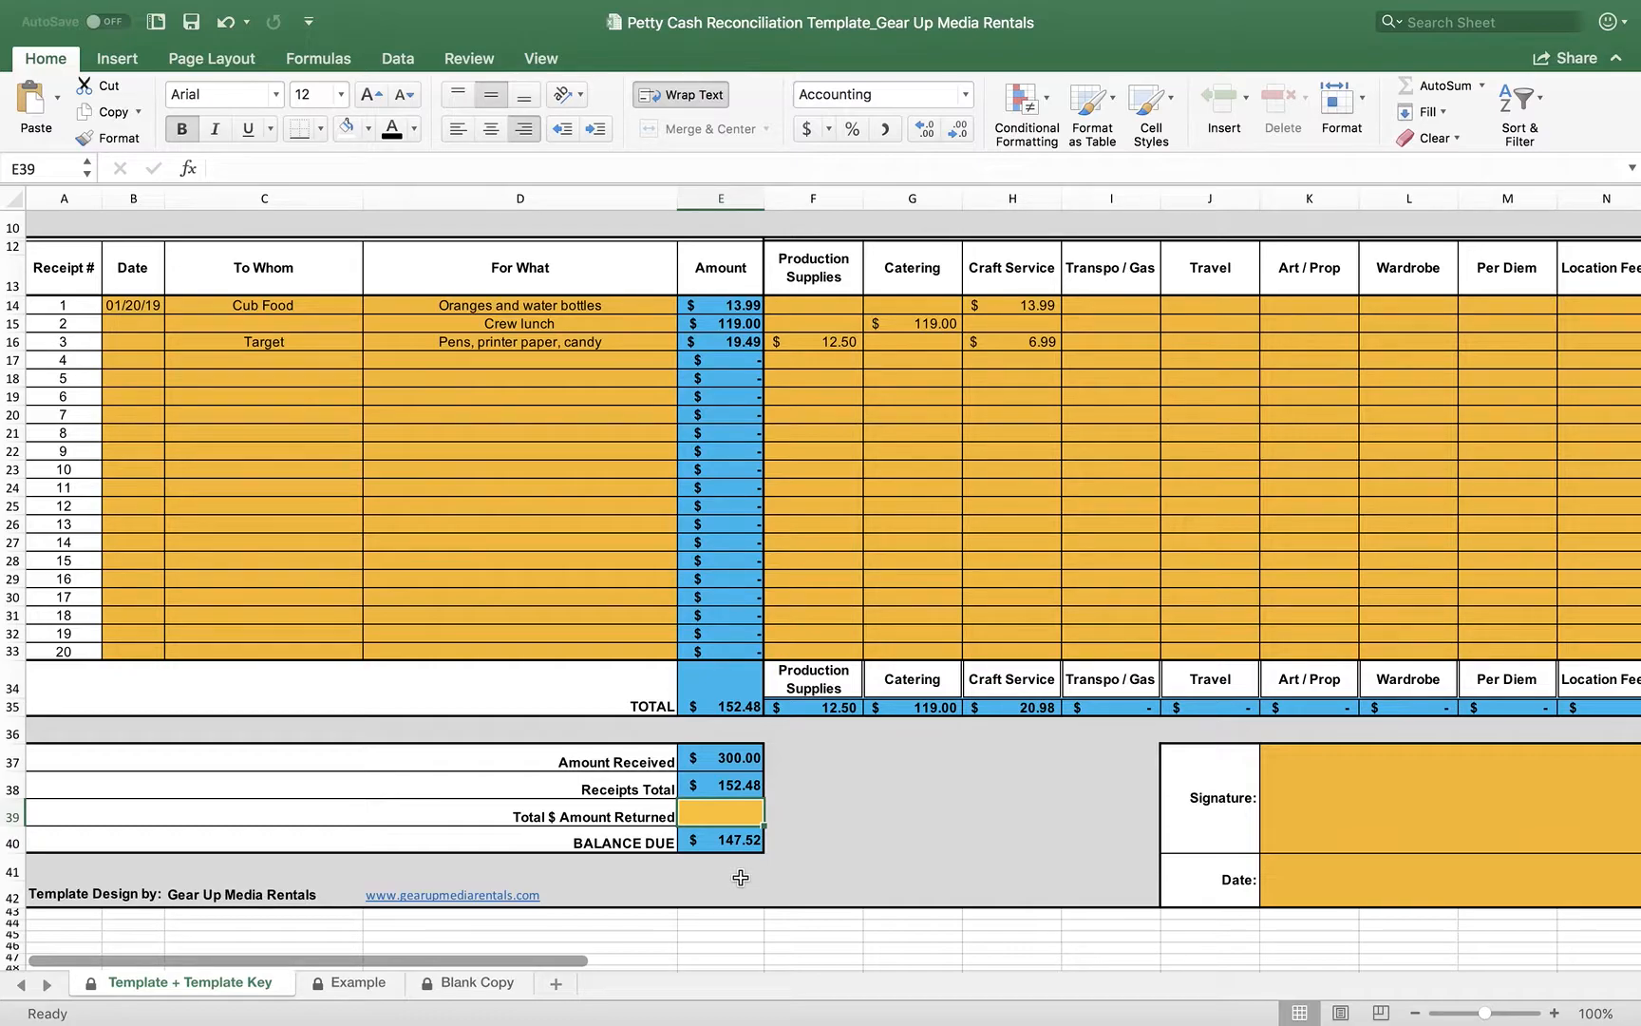
type("147")
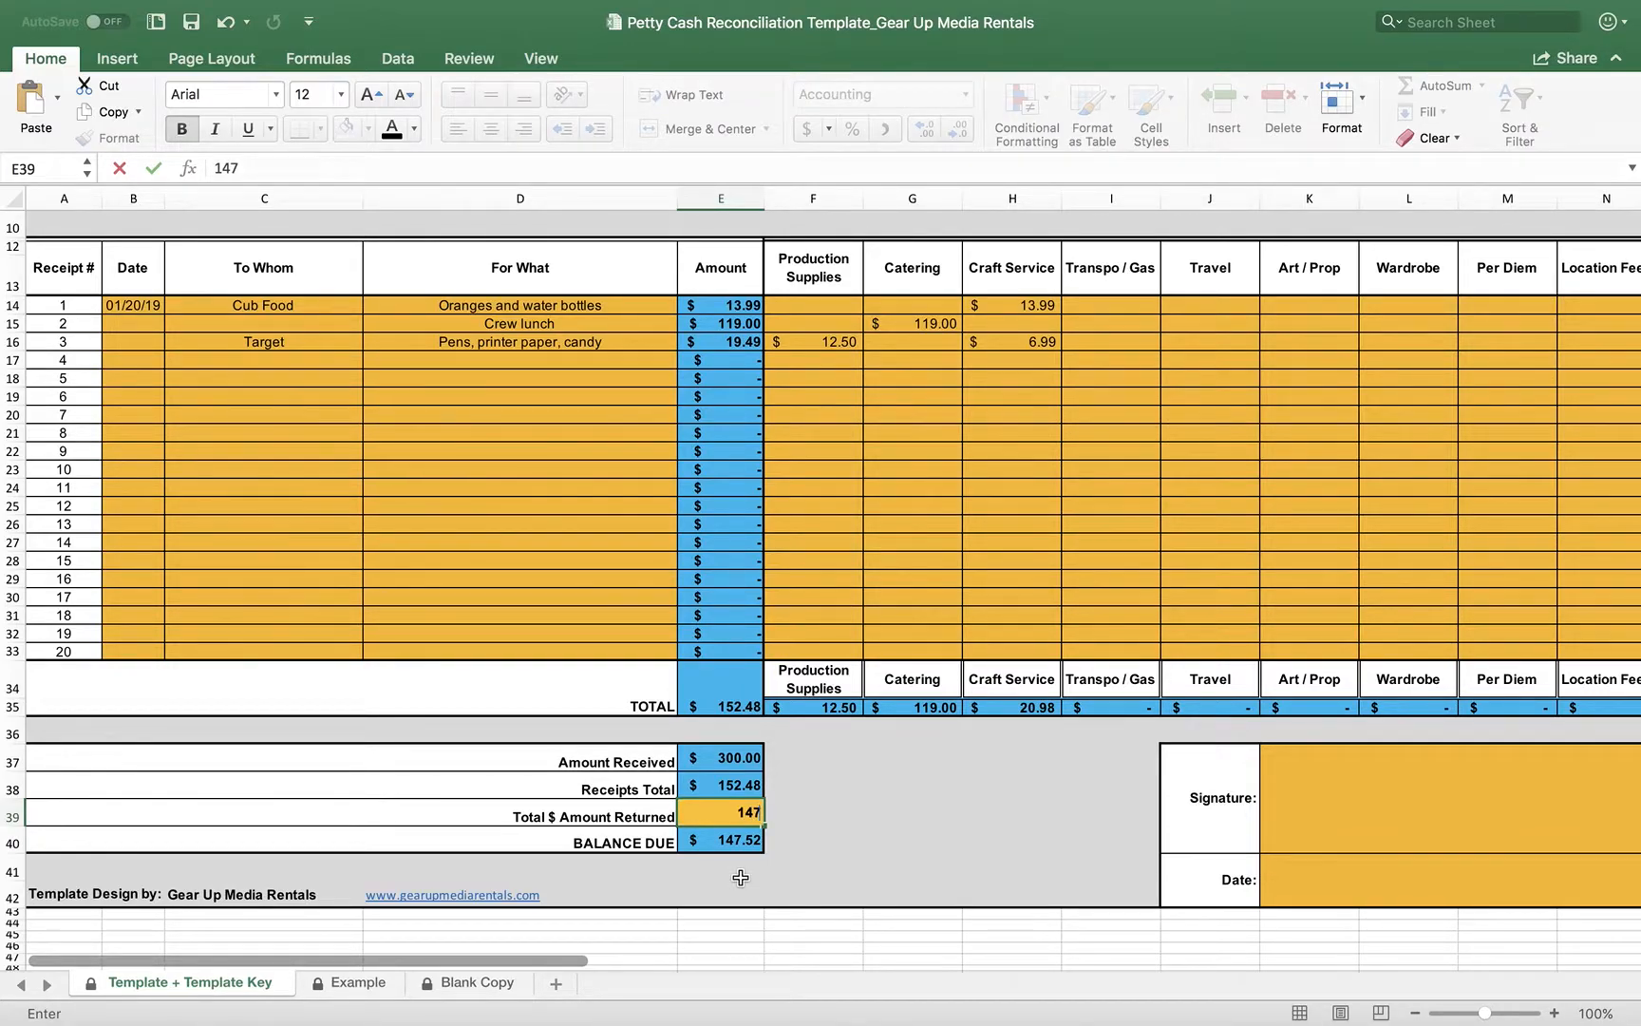
type(".52")
left_click(741, 878)
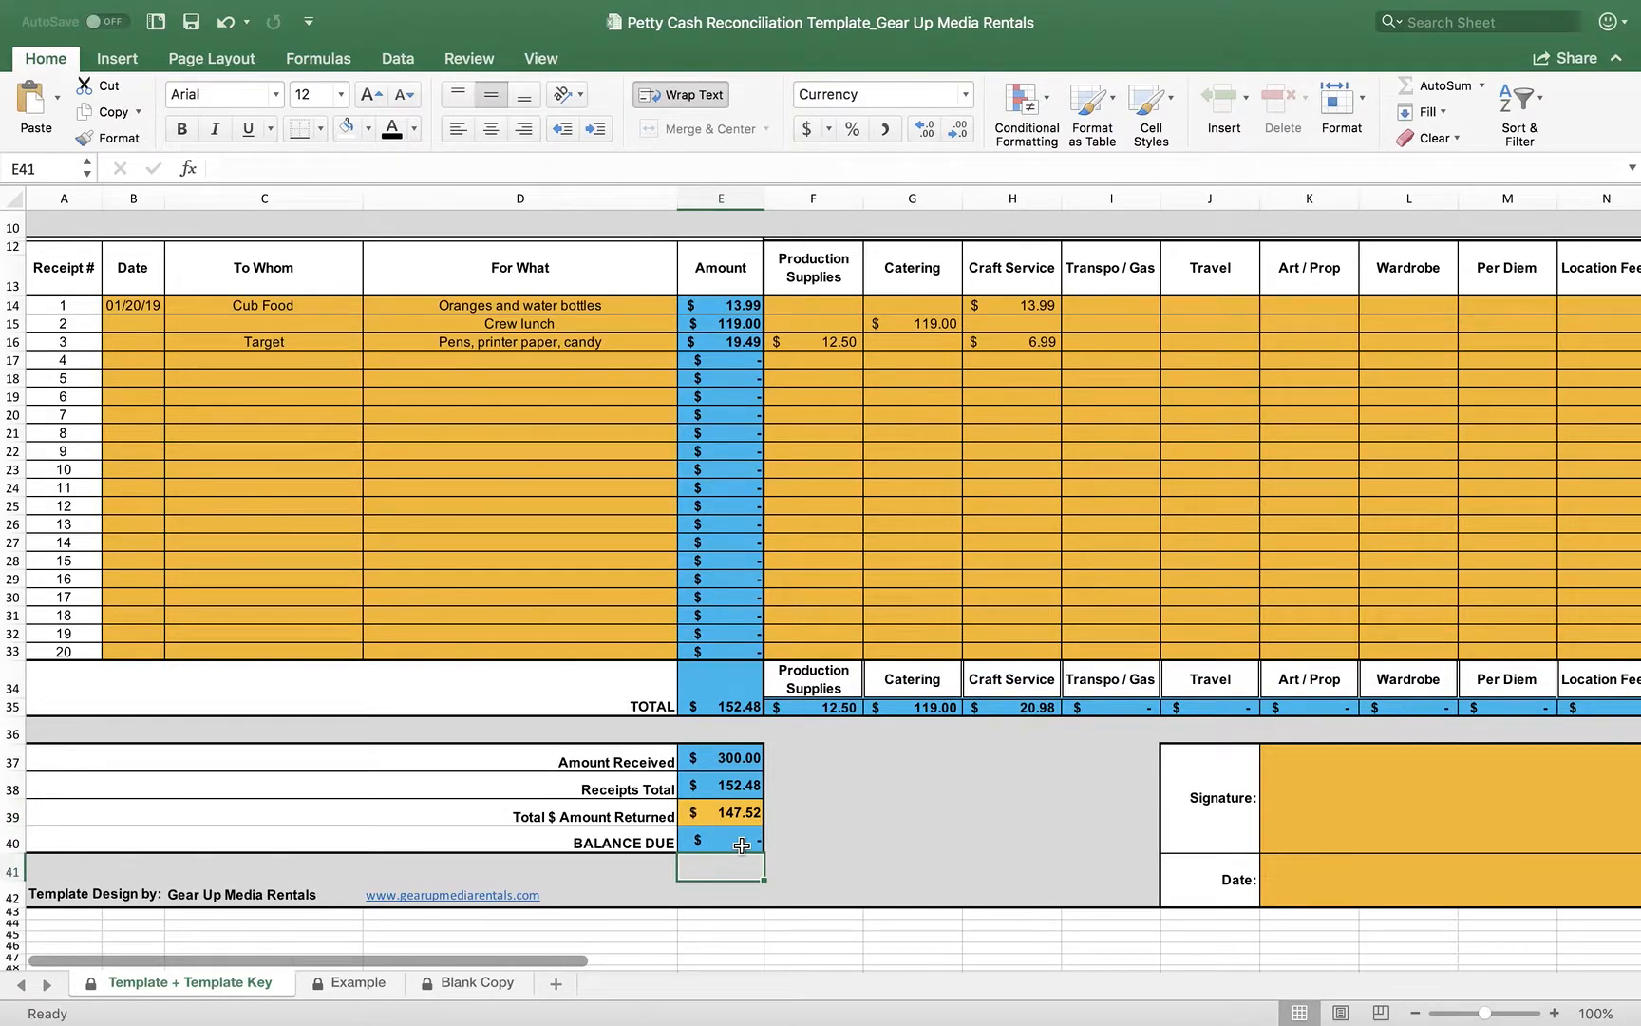
Step: Date the reconciliation sign-off 1/20/19 and select the signature field
scroll(1102, 861, "right", 5)
left_click(1084, 871)
type("1/2")
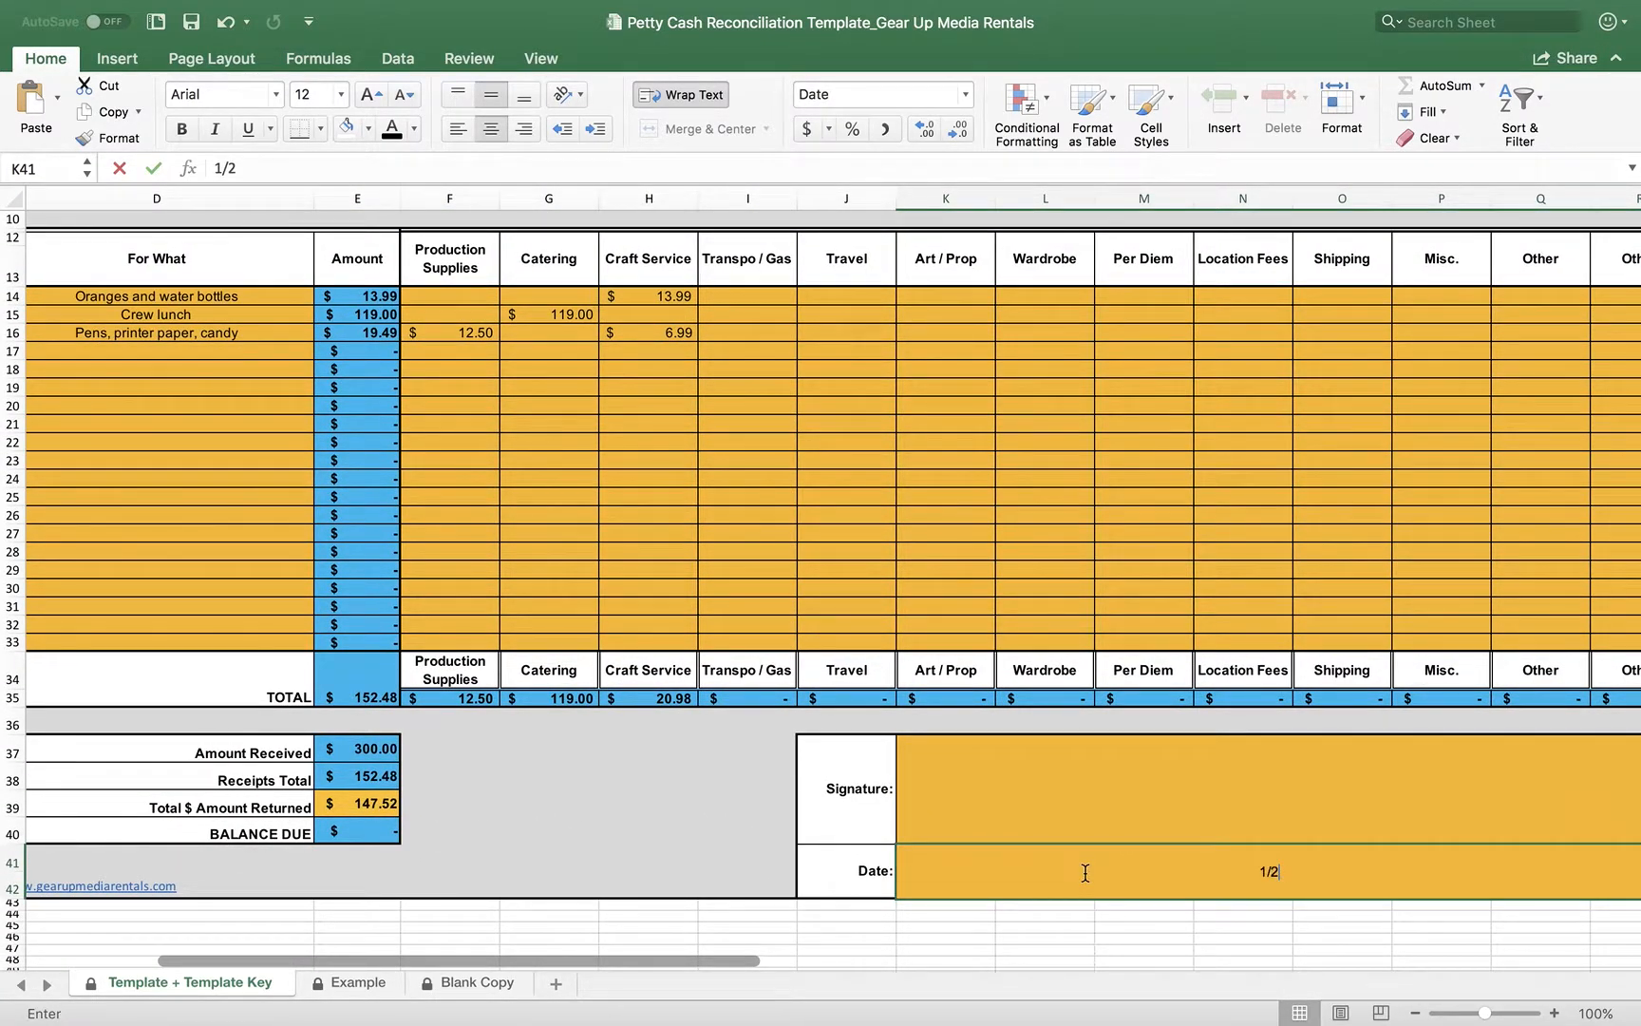
type("0/19")
key("Return")
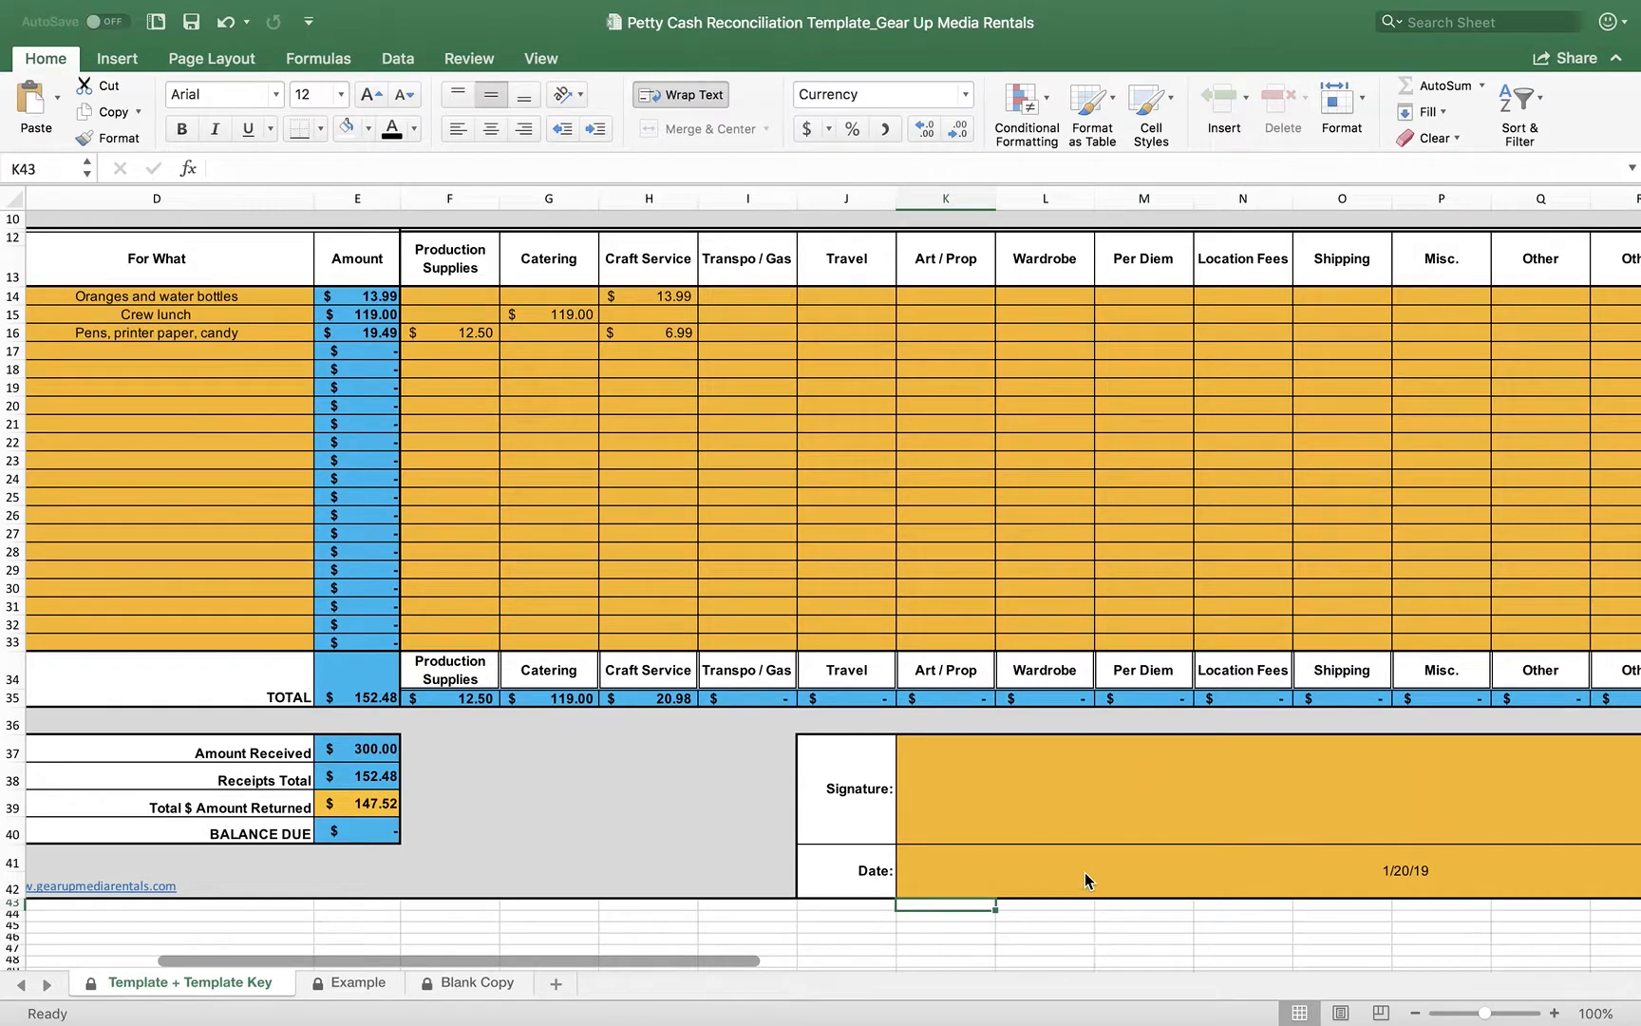
key("Up")
key("Up")
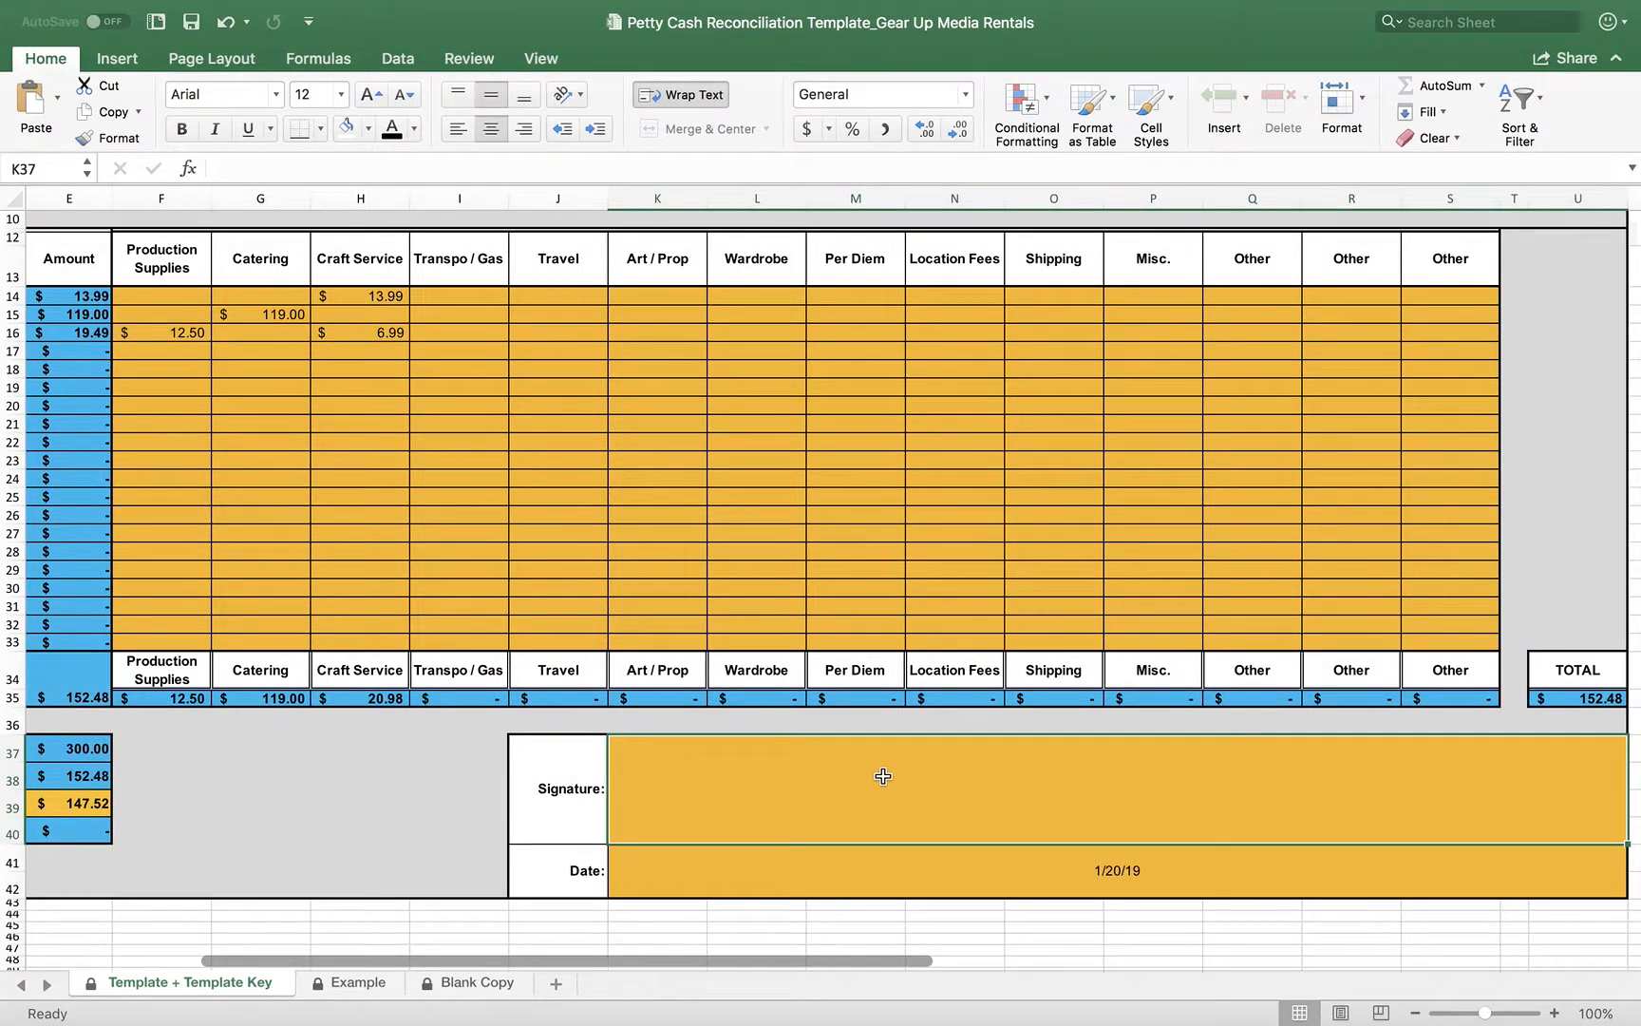
scroll(884, 776, "left", 10)
scroll(883, 776, "up", 5)
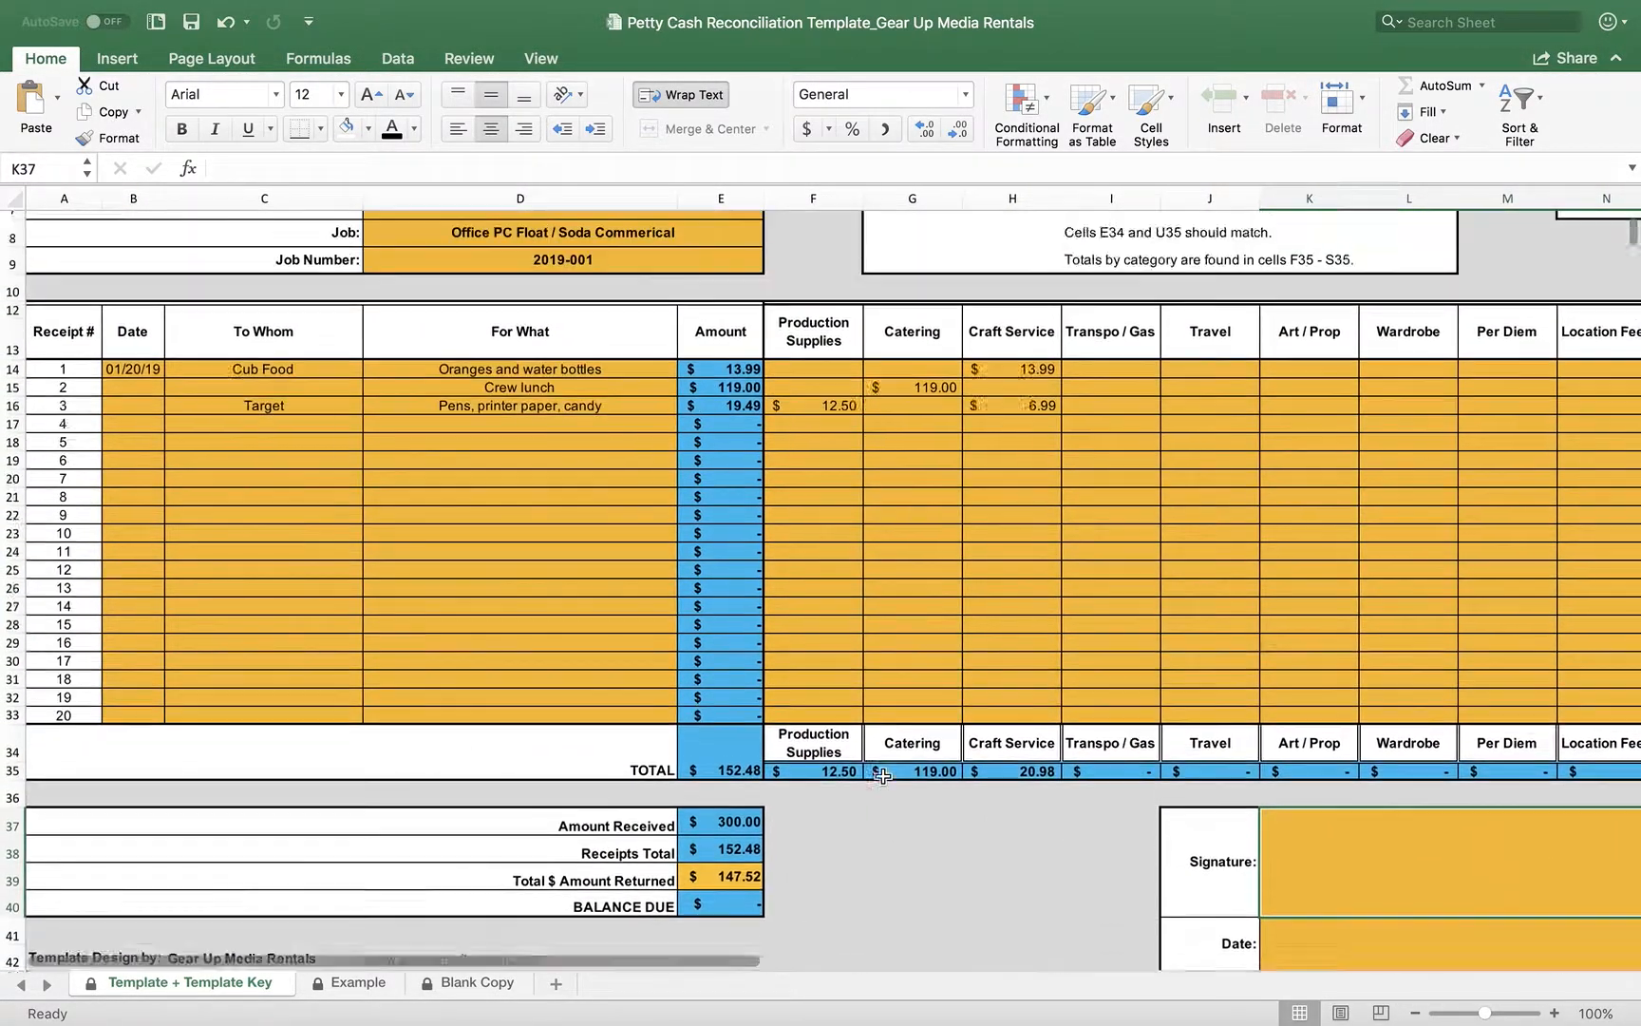
scroll(884, 776, "up", 1)
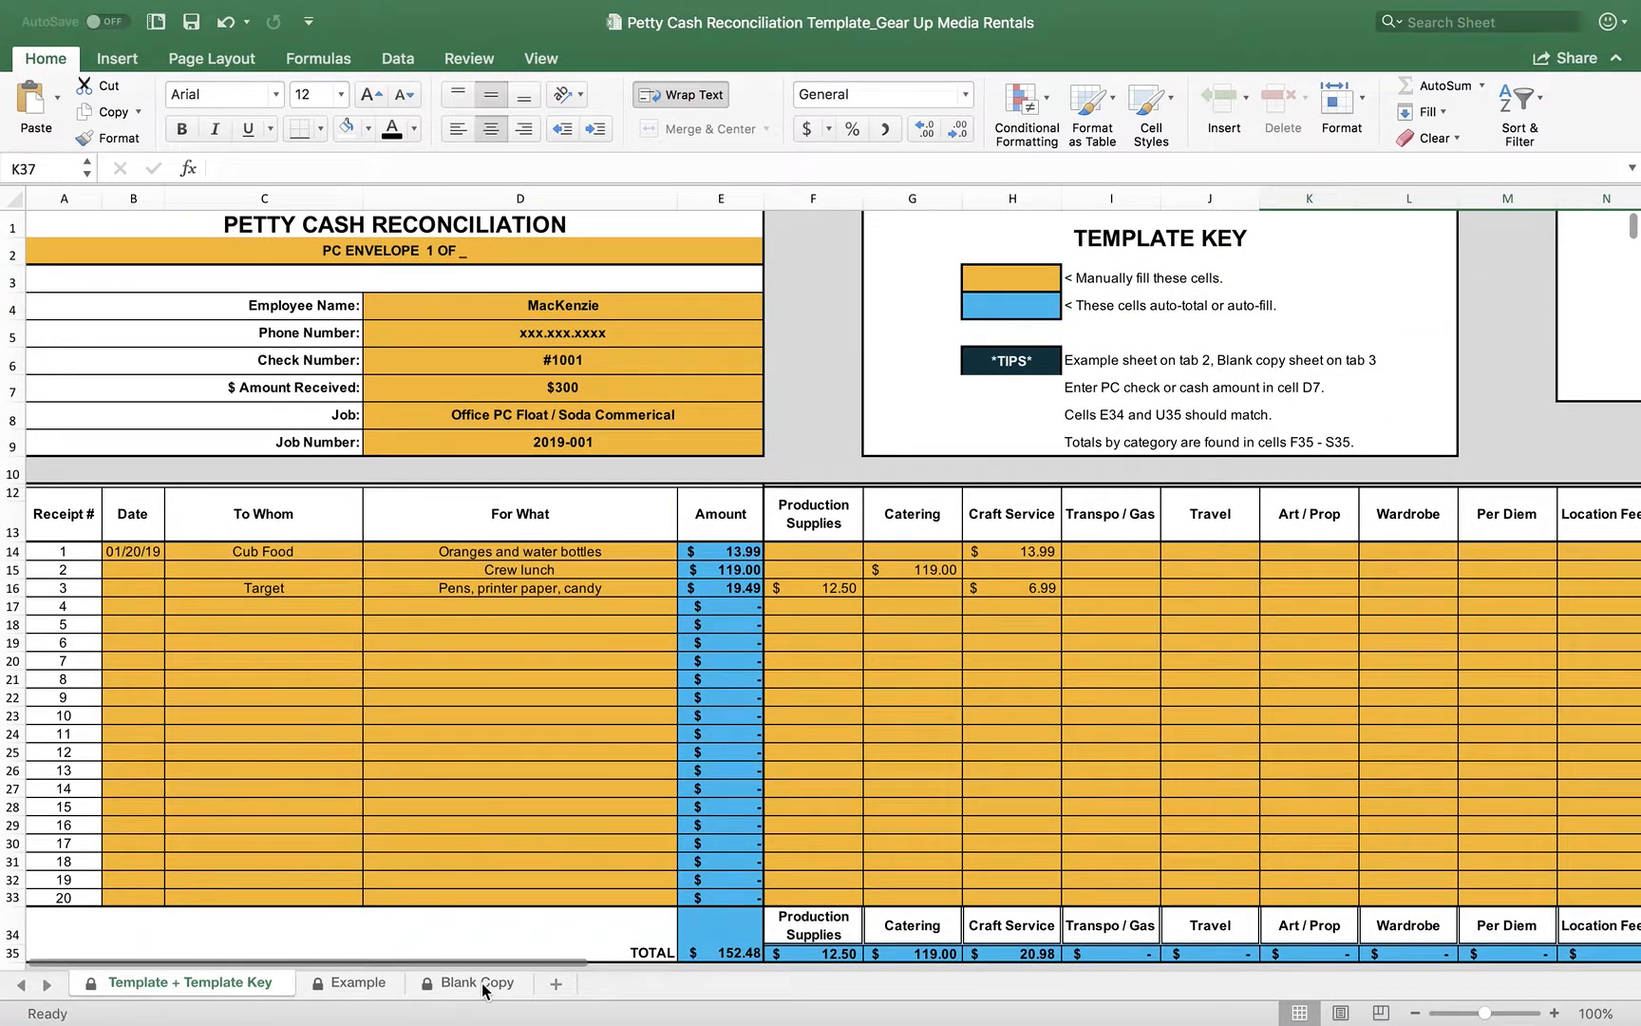
Step: Look over the Example sheet's completed header, categorized receipts and category totals
left_click(359, 986)
scroll(538, 748, "right", 3)
scroll(539, 747, "right", 10)
scroll(538, 747, "left", 8)
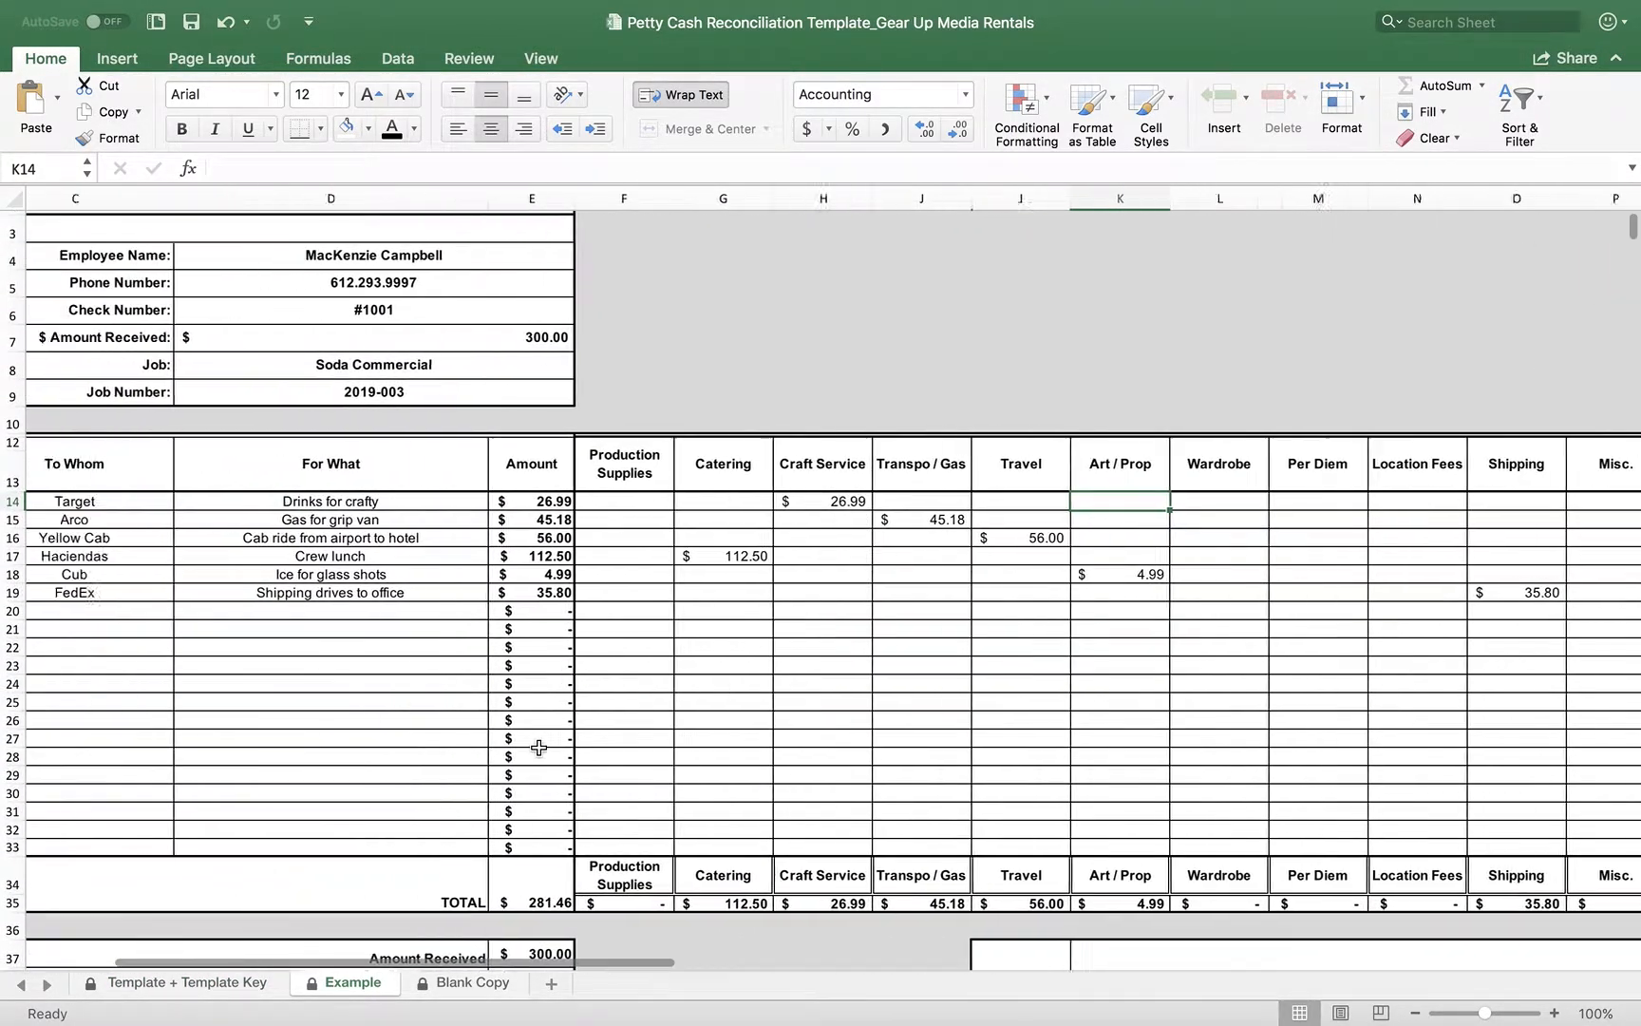
scroll(539, 748, "left", 3)
Step: Examine the Blank Copy sheet's header, expense category columns, totals, reconciliation summary and sign-off area
left_click(475, 983)
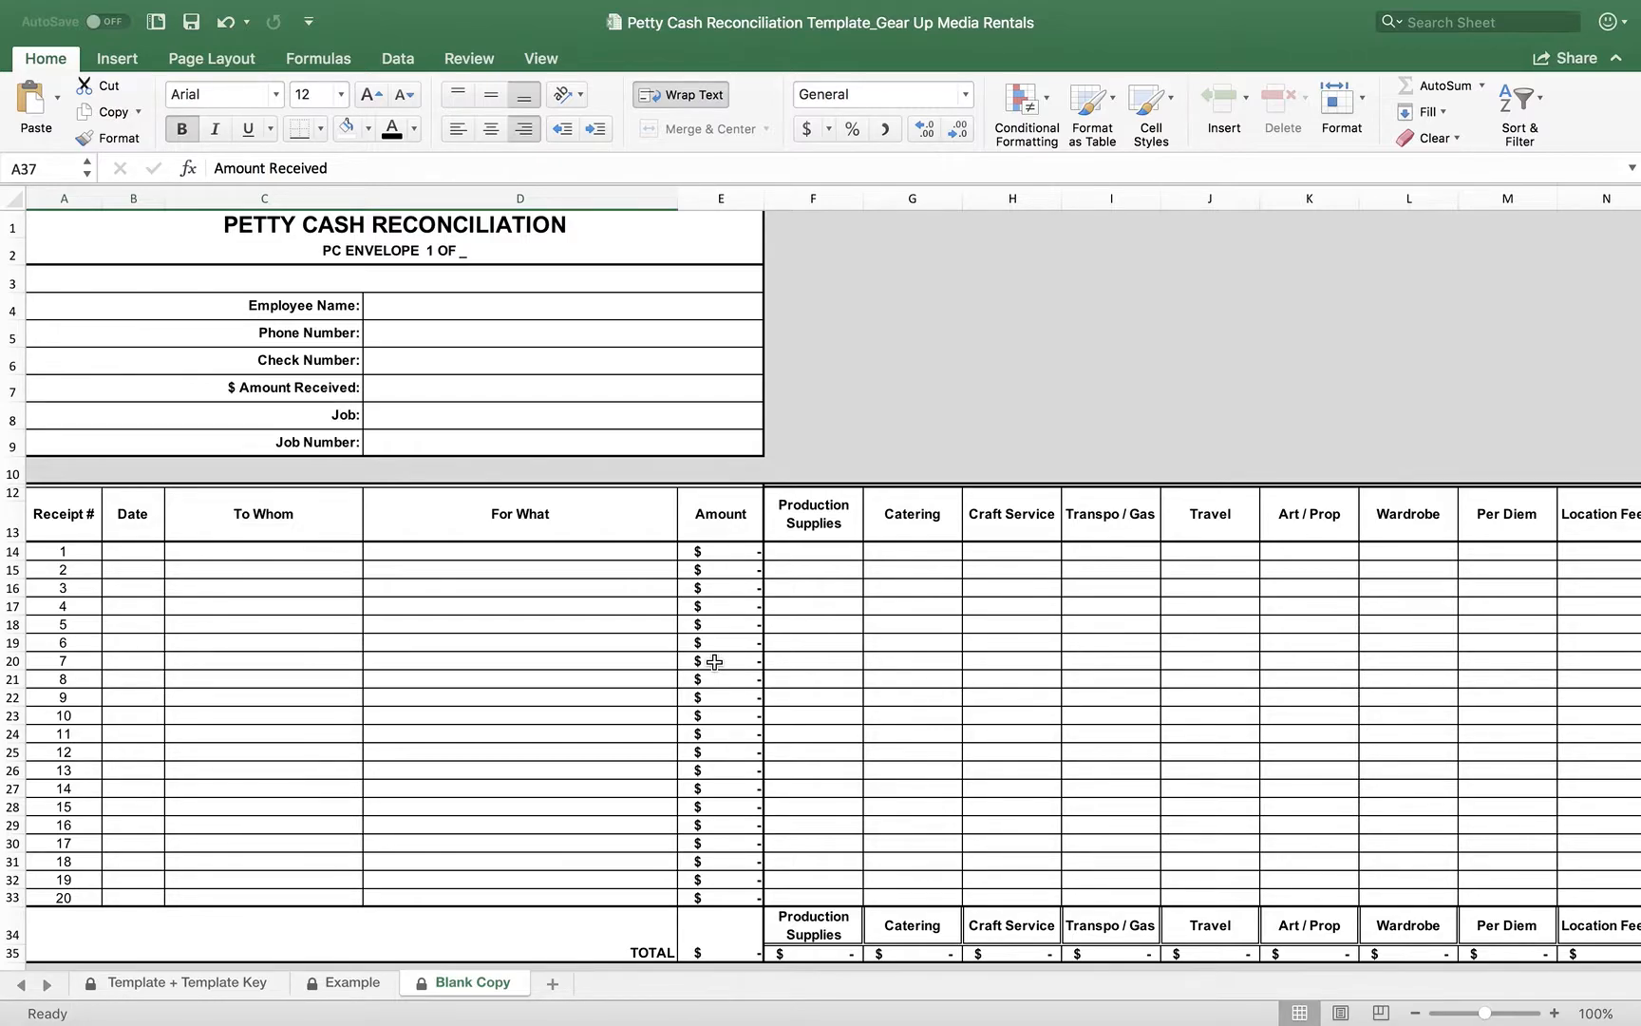
scroll(714, 662, "right", 2)
left_click(677, 529)
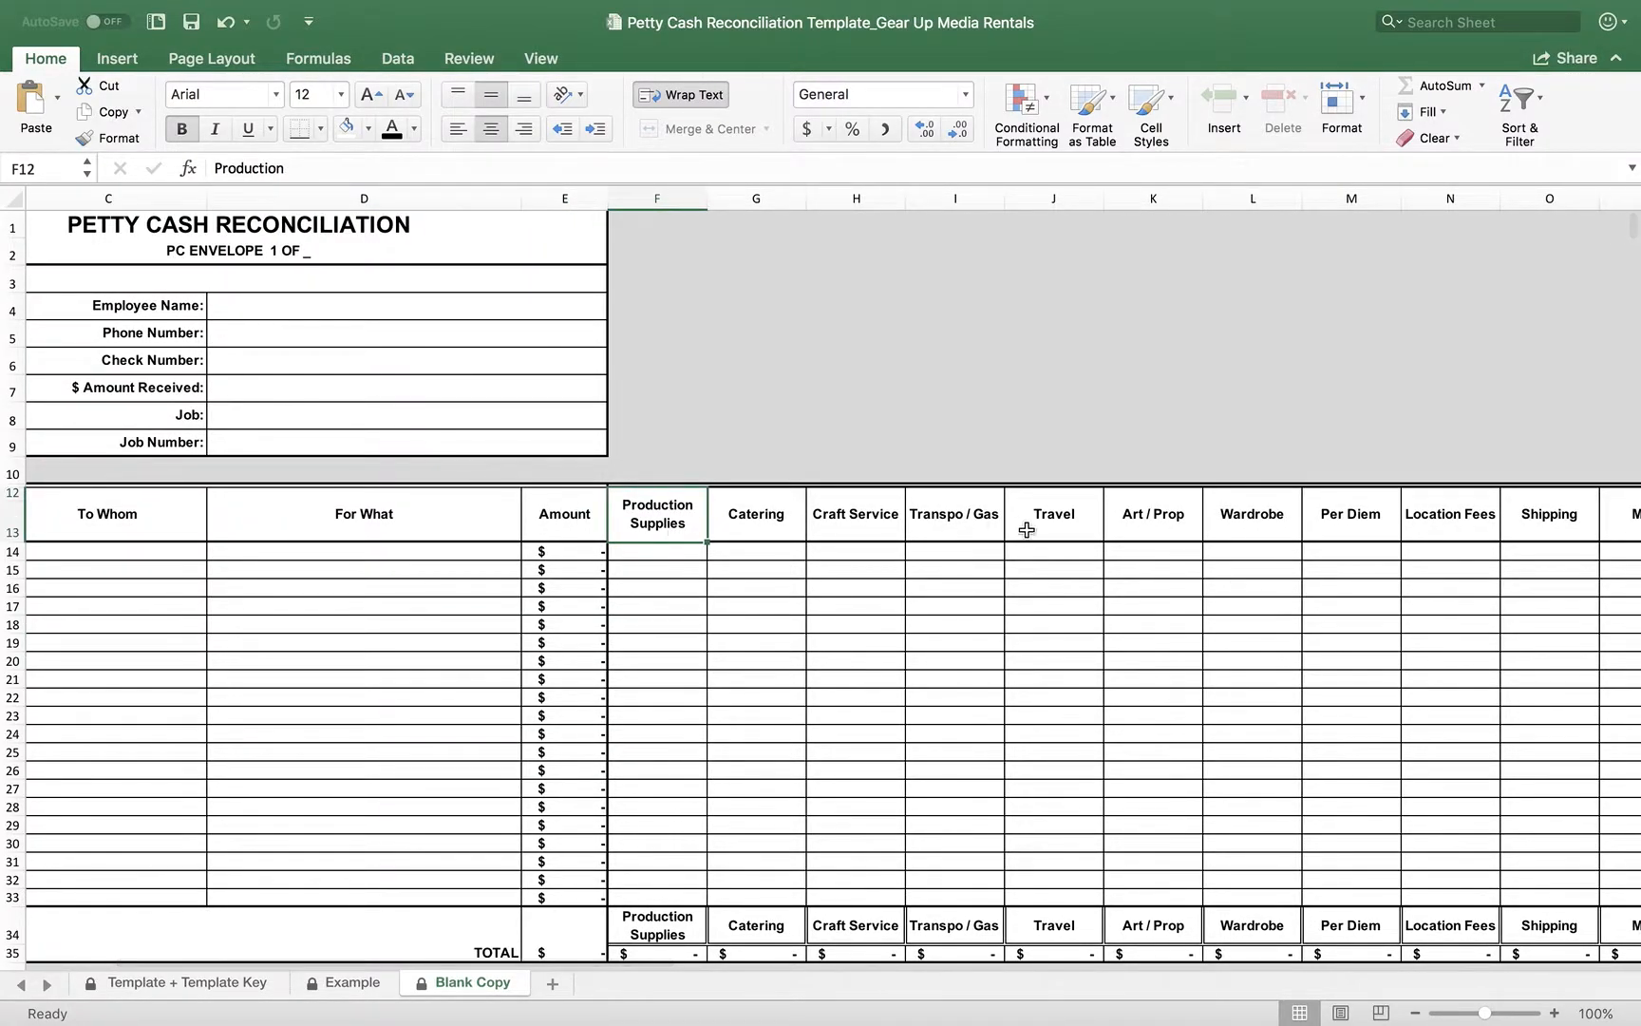
scroll(1019, 528, "right", 5)
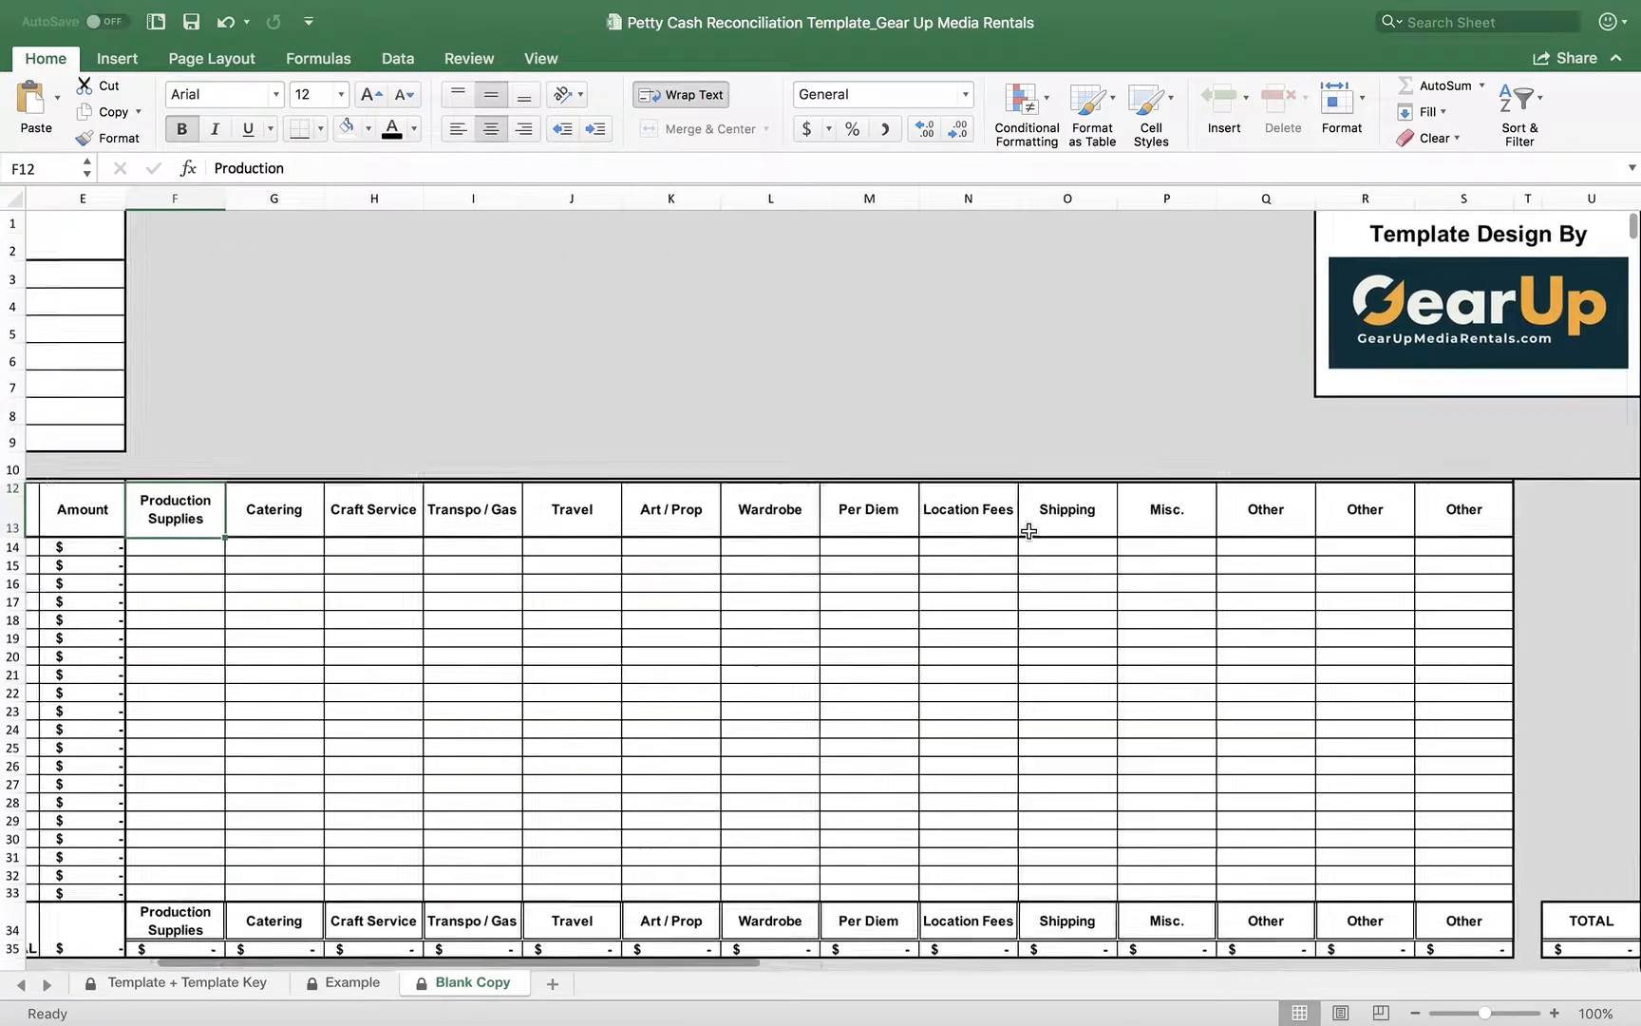
scroll(1029, 531, "down", 3)
scroll(1029, 531, "left", 5)
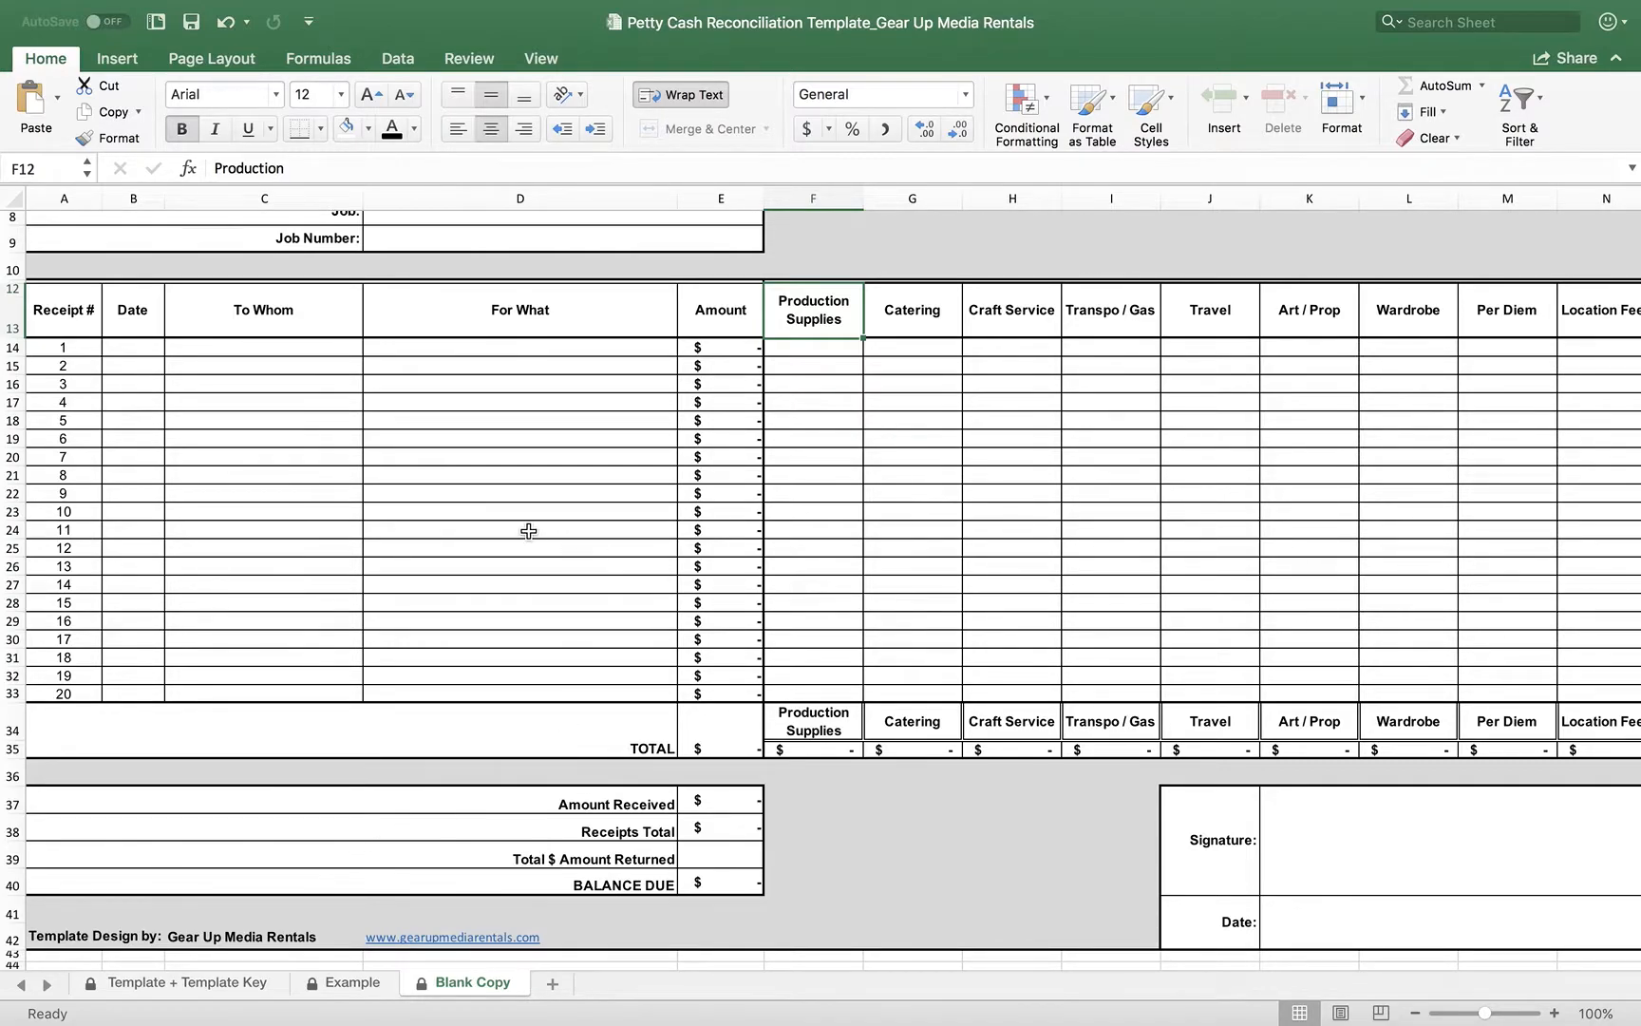
scroll(475, 478, "up", 5)
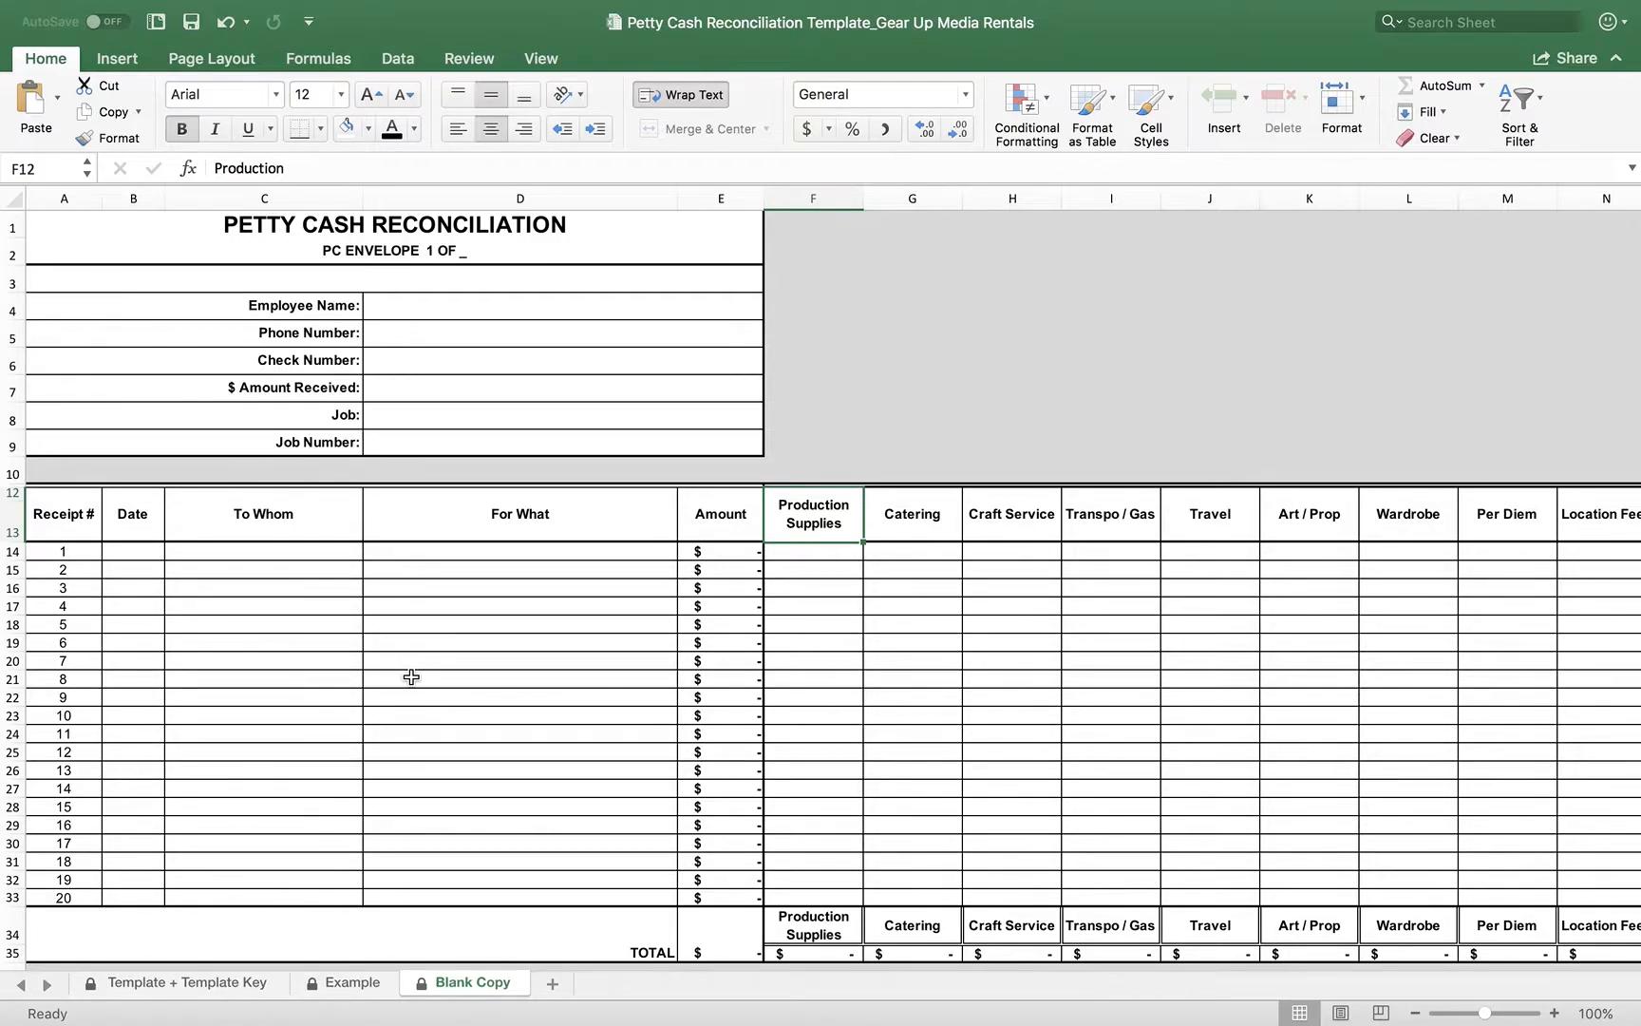
Step: Return to the Template + Template Key sheet and review its receipts, category totals, grand total and reconciliation summary
left_click(236, 988)
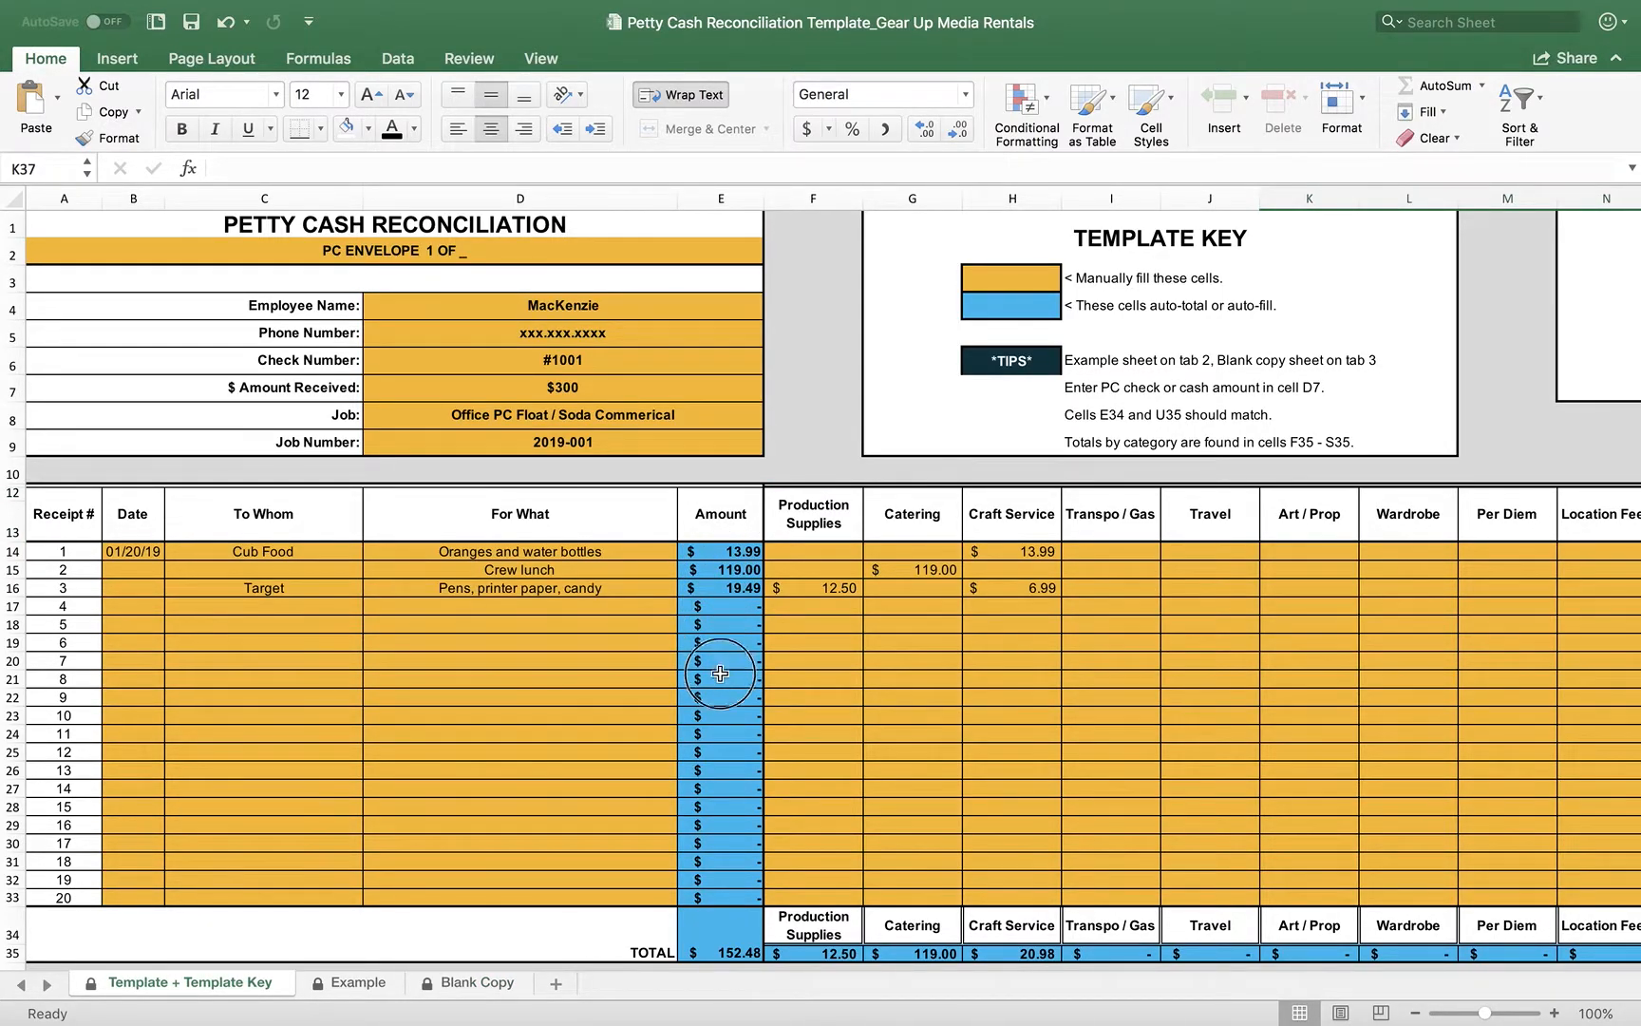
scroll(718, 868, "down", 3)
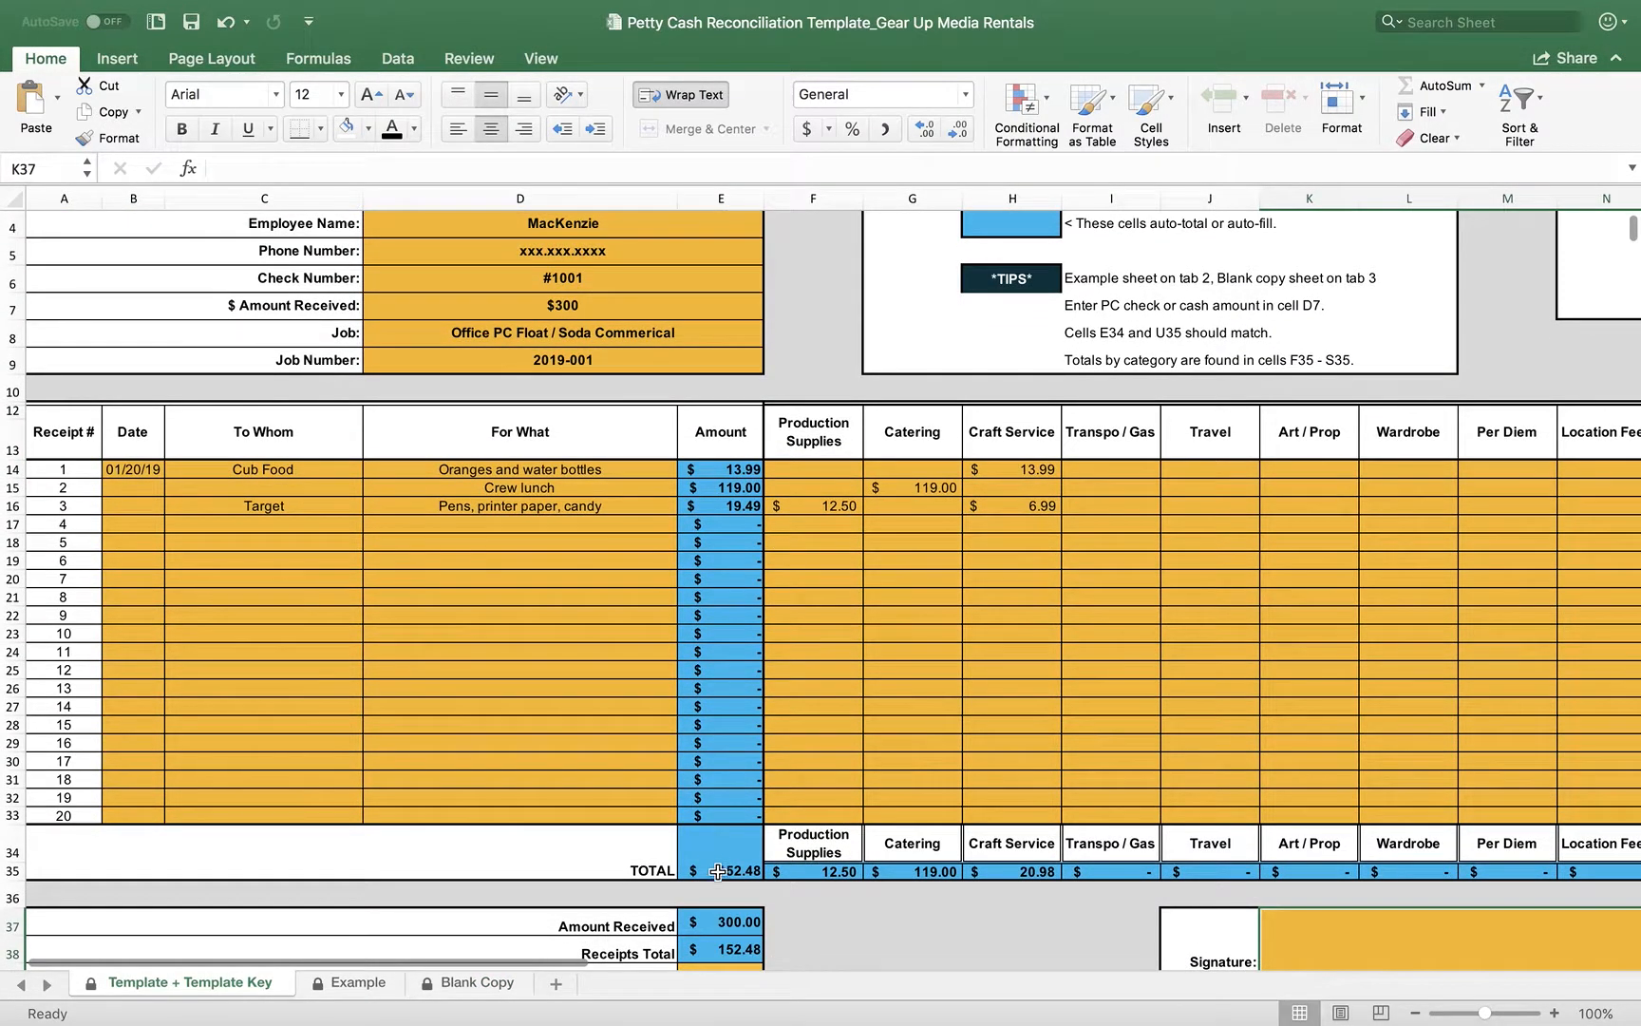
scroll(719, 868, "up", 3)
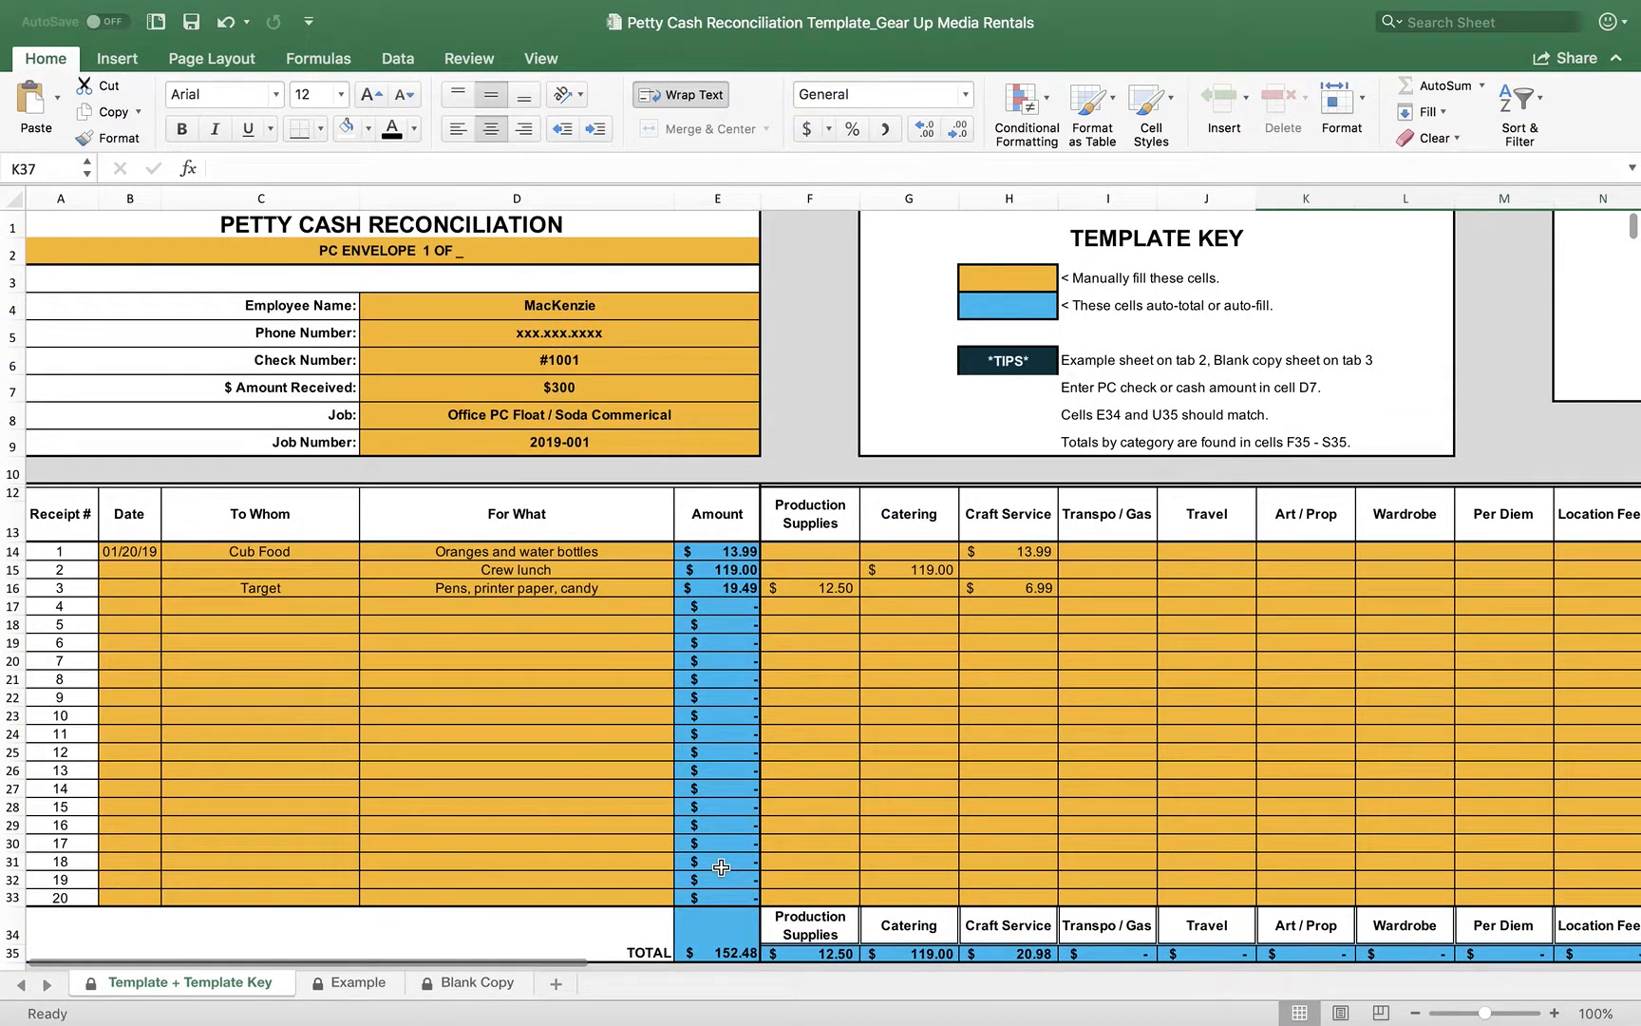
scroll(721, 867, "down", 3)
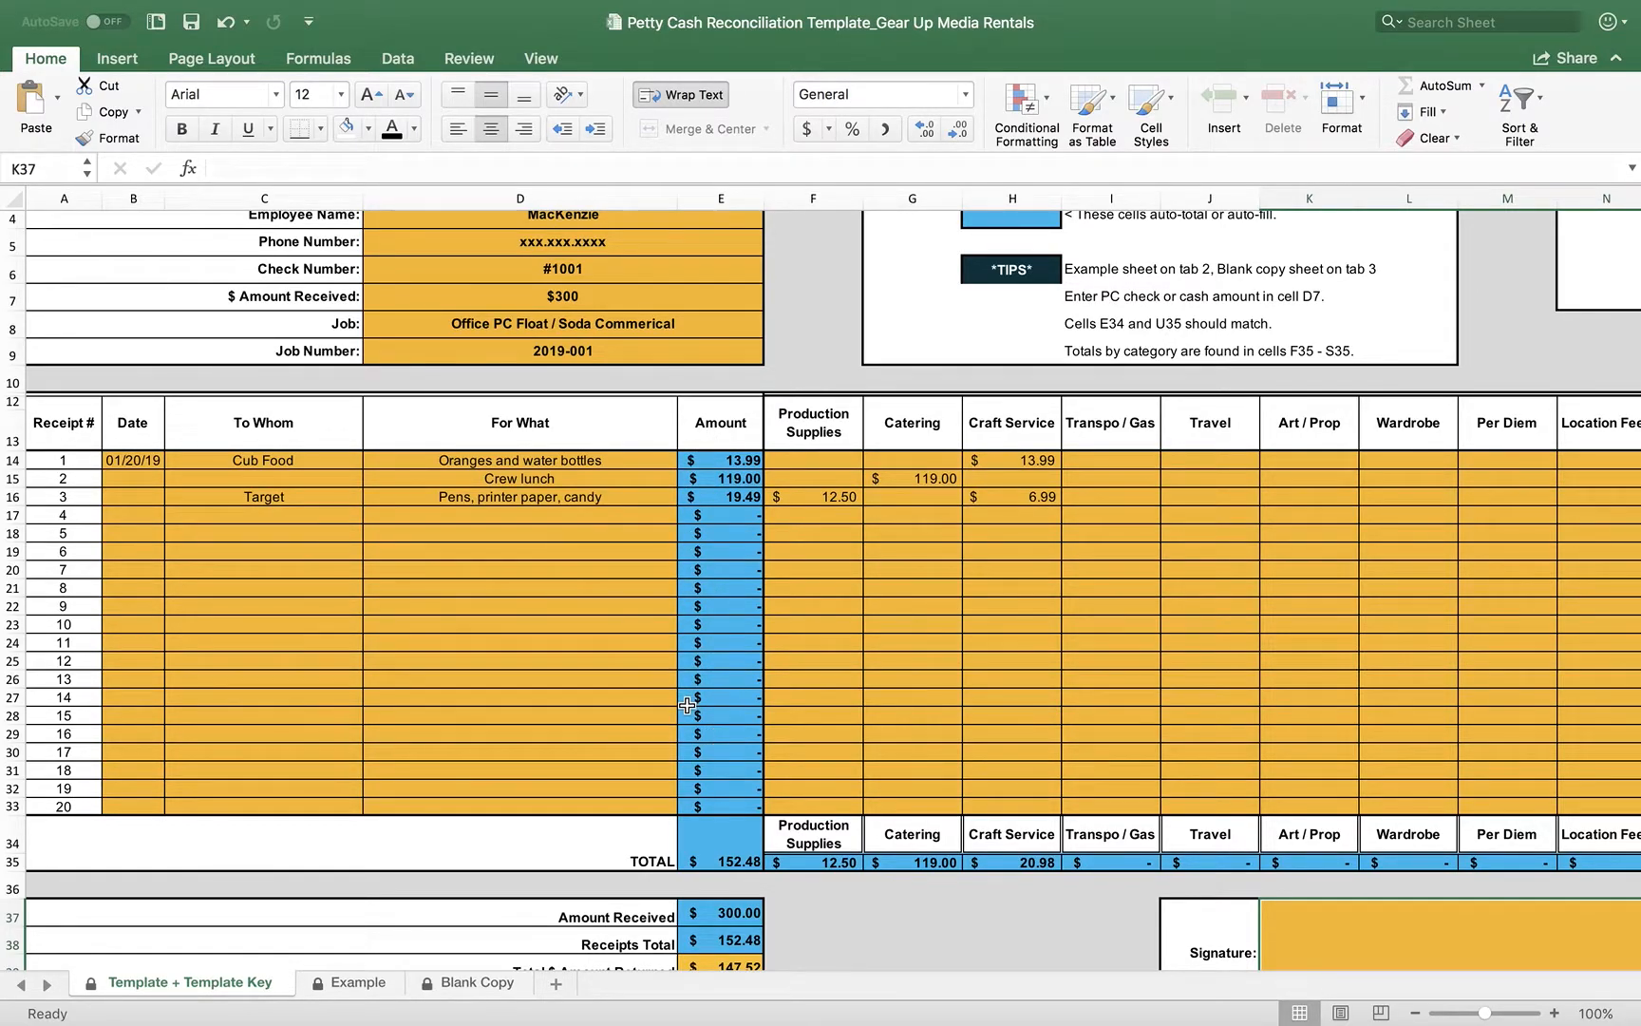
scroll(899, 835, "right", 2)
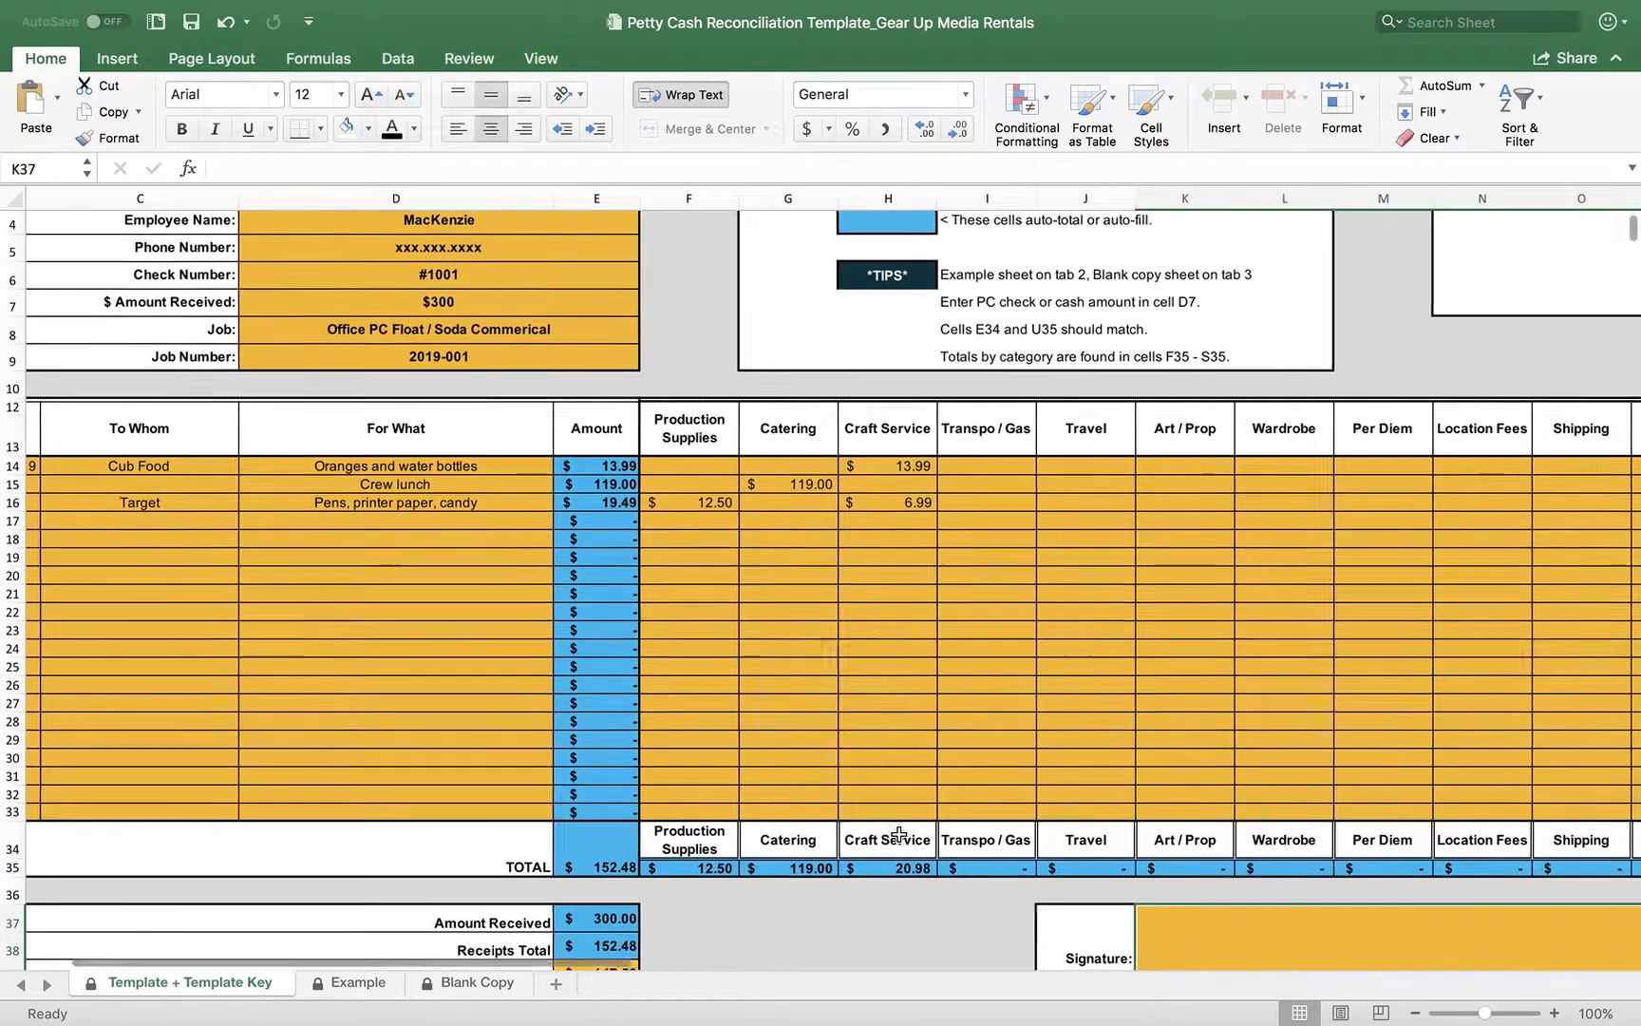
scroll(899, 835, "right", 5)
scroll(899, 835, "down", 1)
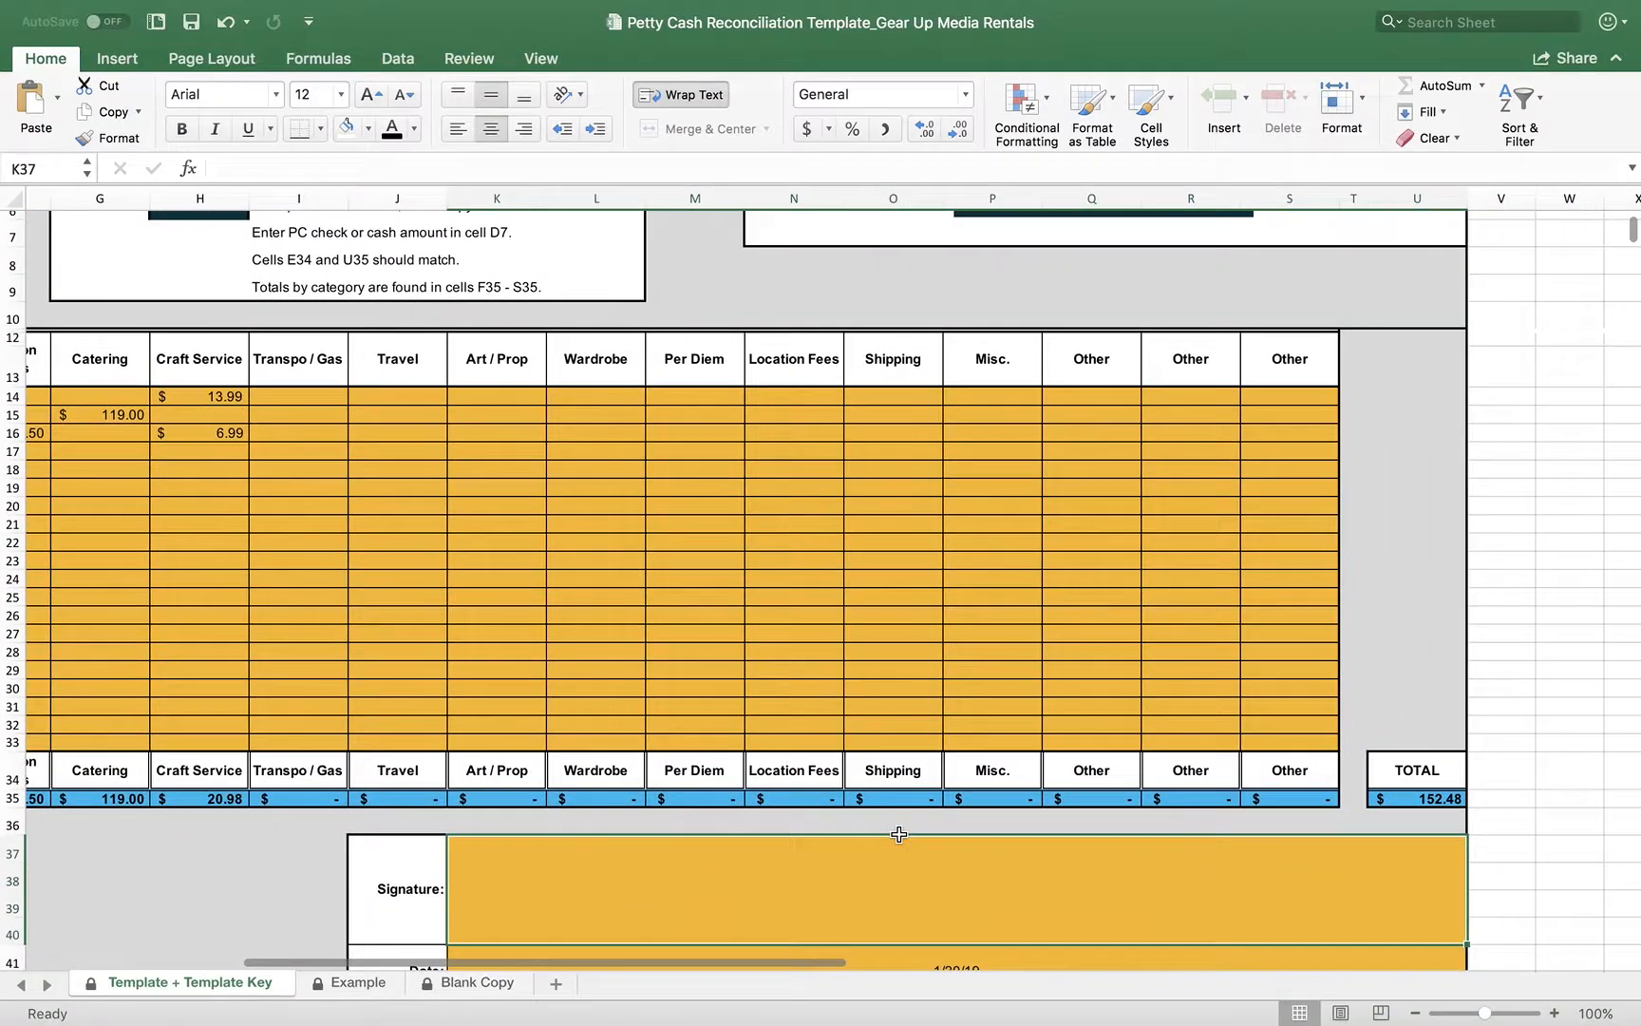
scroll(899, 835, "left", 6)
scroll(899, 835, "down", 1)
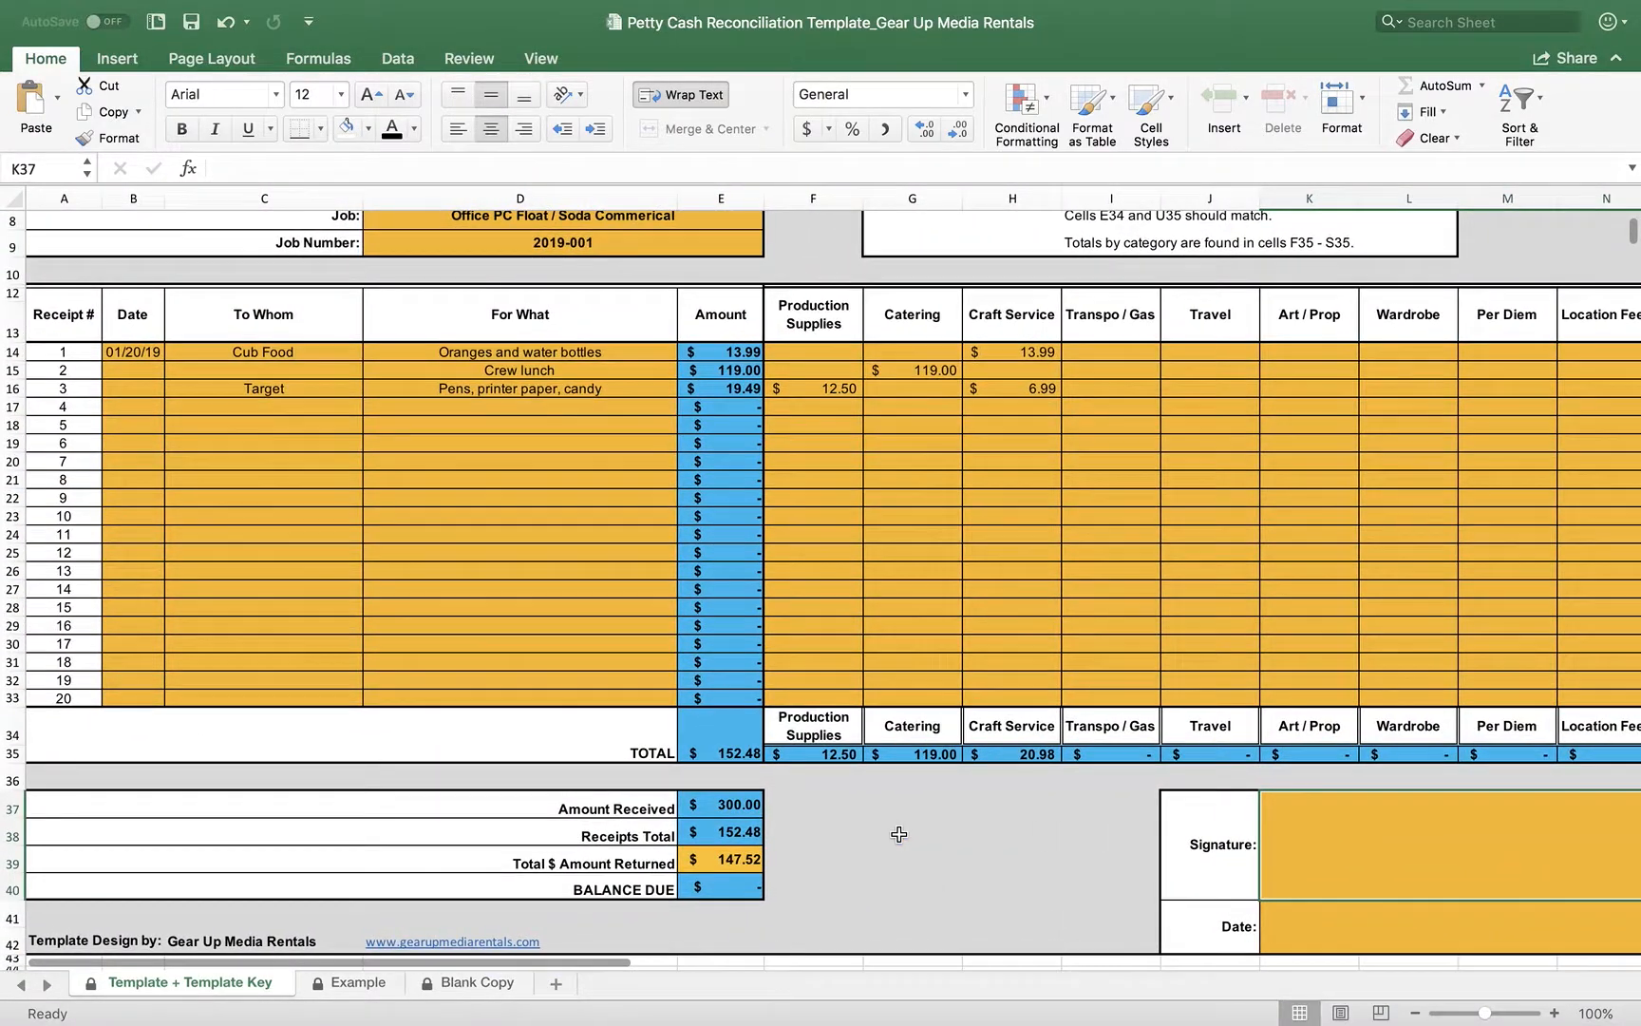
scroll(899, 835, "up", 5)
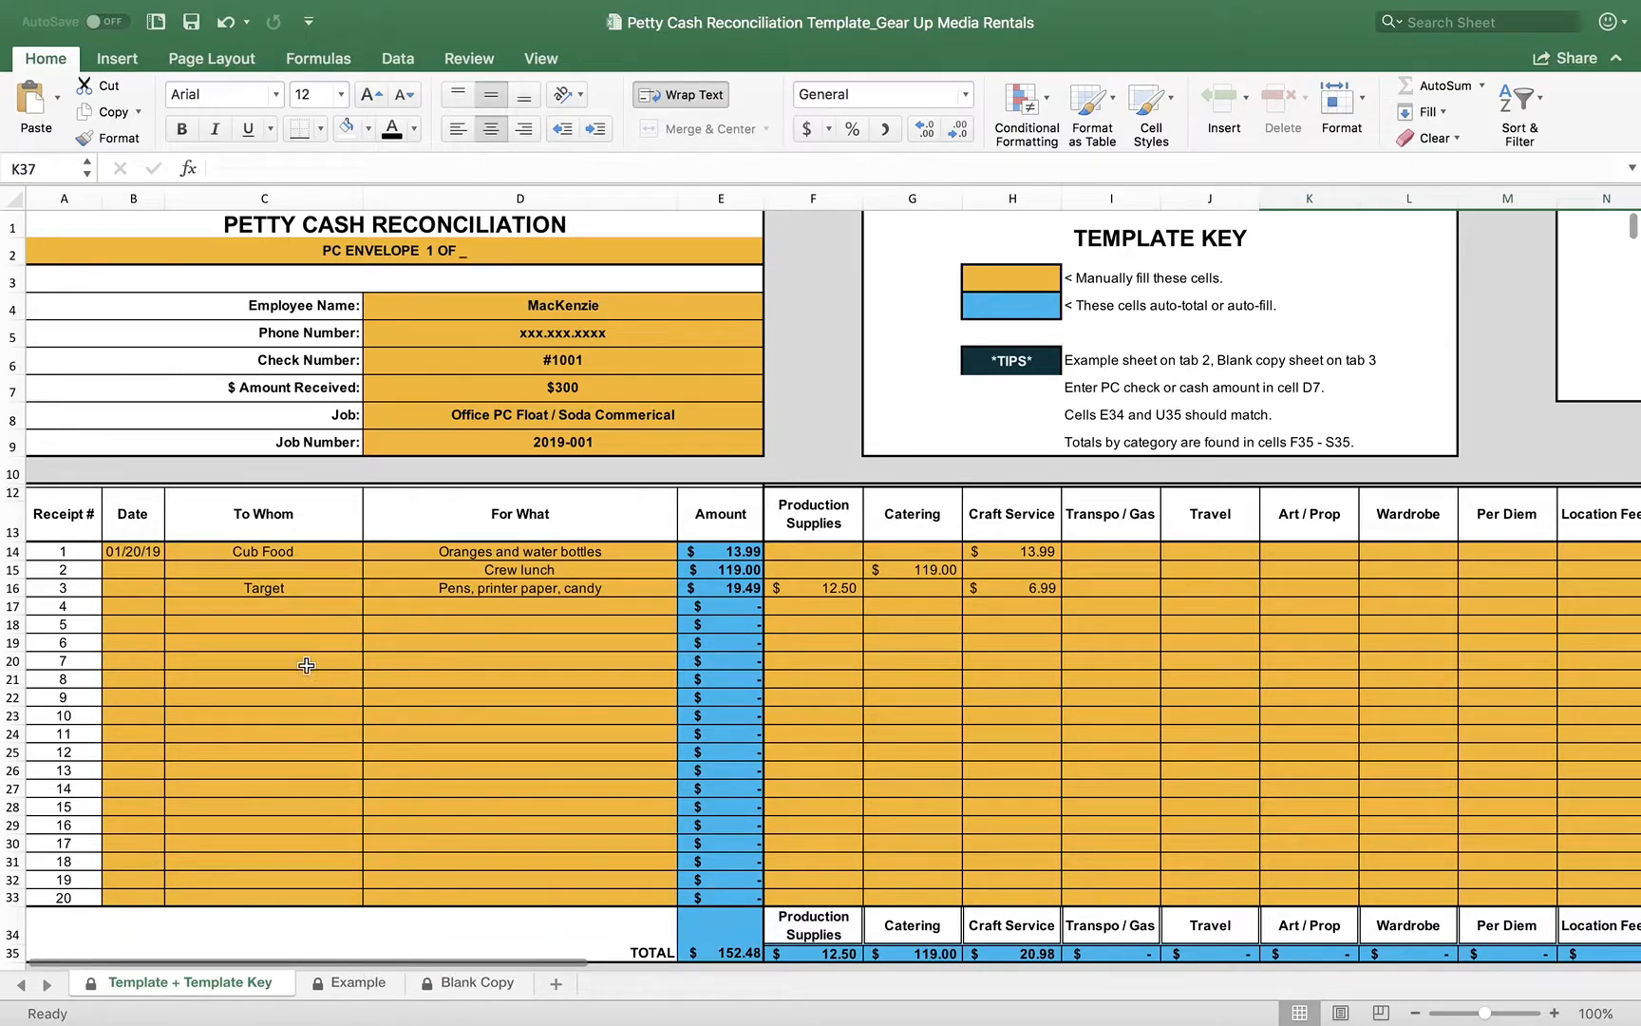
Step: Clear the header details from Employee Name to Job Number, plus the dates, payees, descriptions and category amounts of receipts 1 to 3
left_click_drag(539, 304, 515, 434)
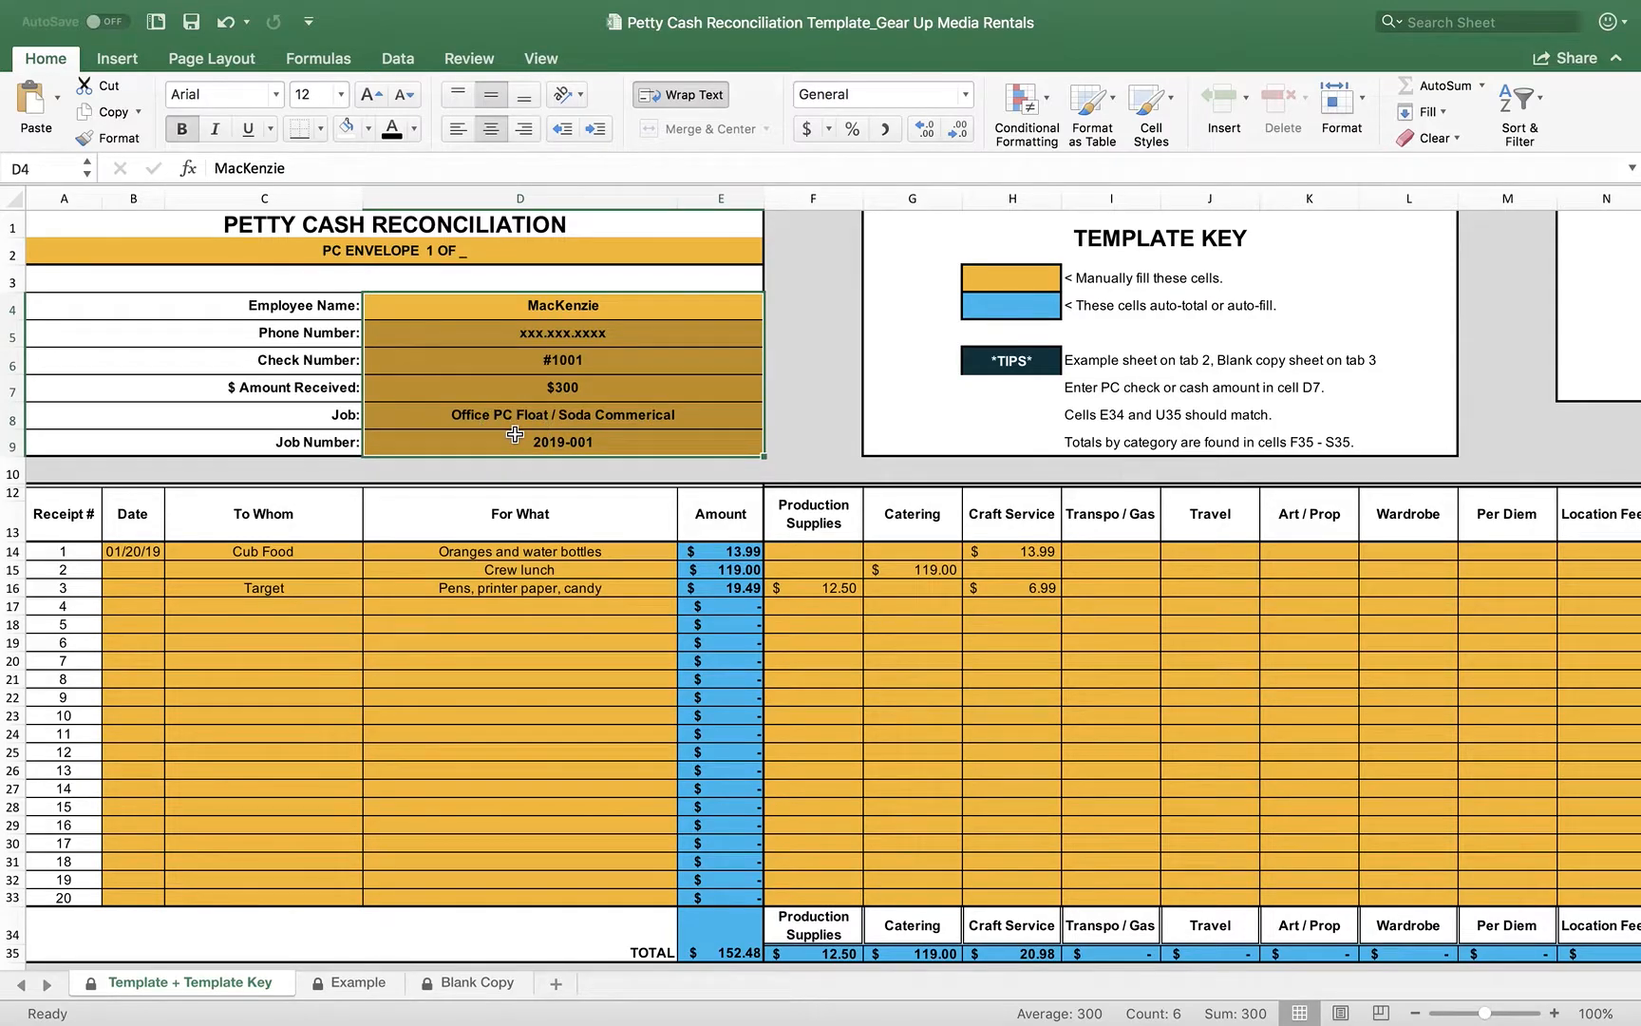
key("Delete")
left_click_drag(129, 553, 494, 591)
key("Delete")
left_click_drag(825, 556, 1017, 589)
key("Delete")
Step: Clear the total dollar amount returned in the reconciliation summary and look over the emptied template
scroll(1043, 696, "down", 5)
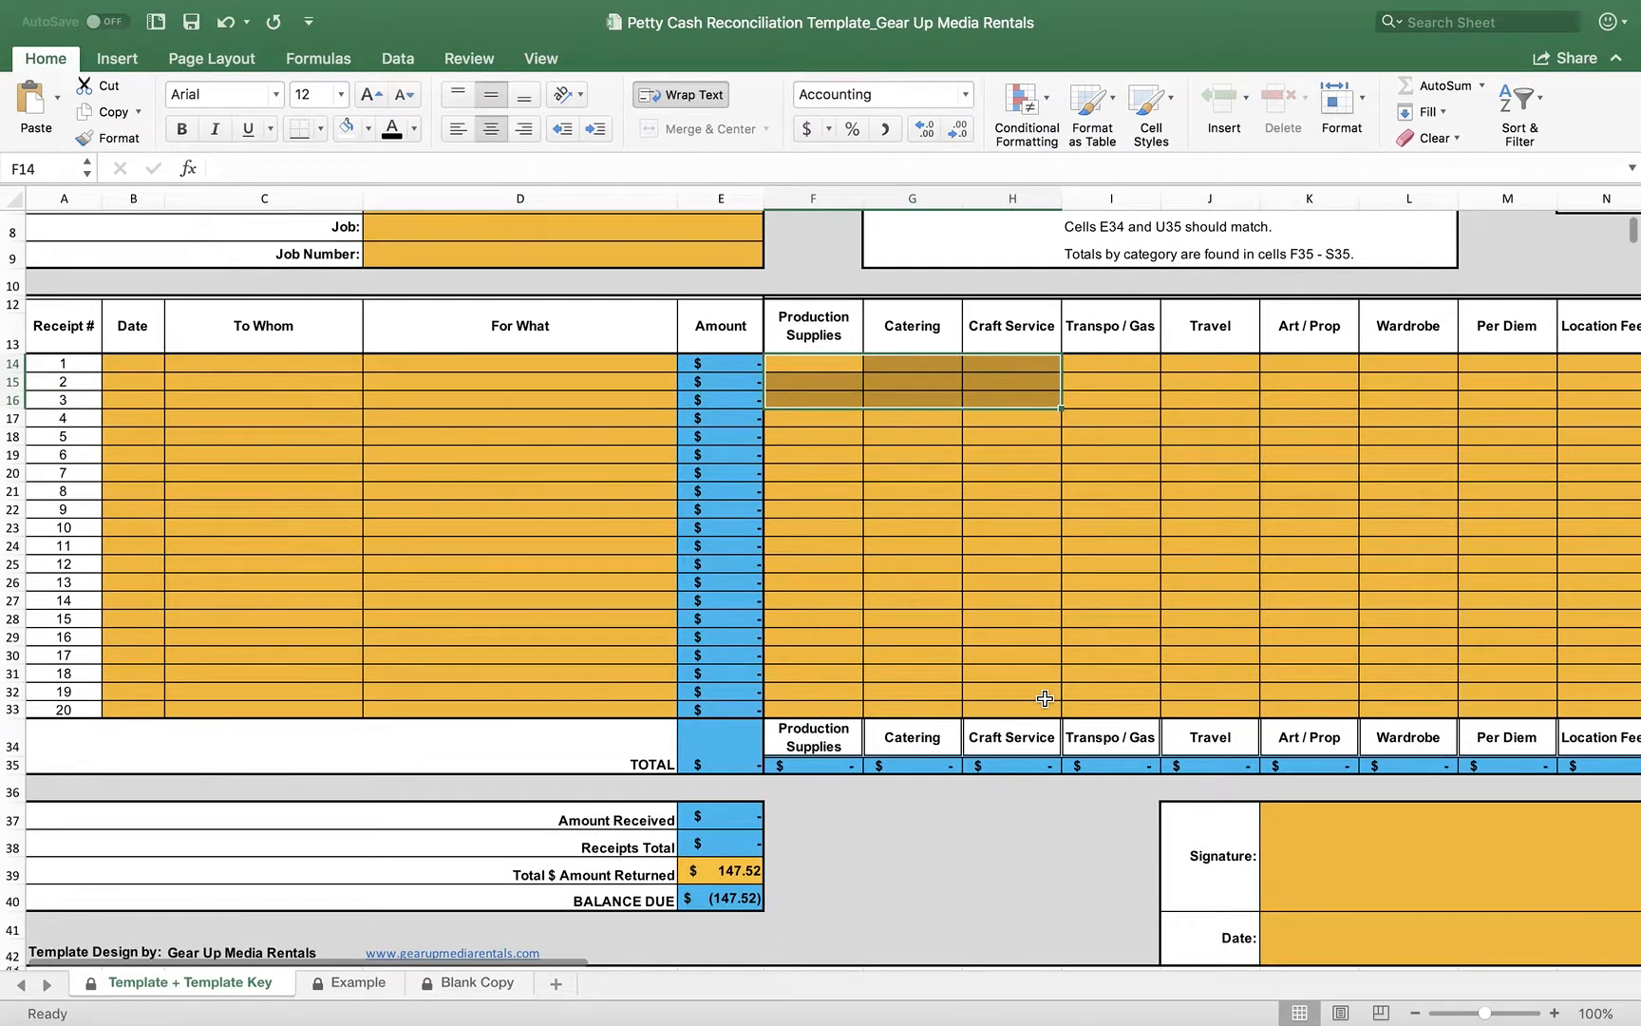
scroll(770, 558, "up", 4)
scroll(769, 559, "down", 5)
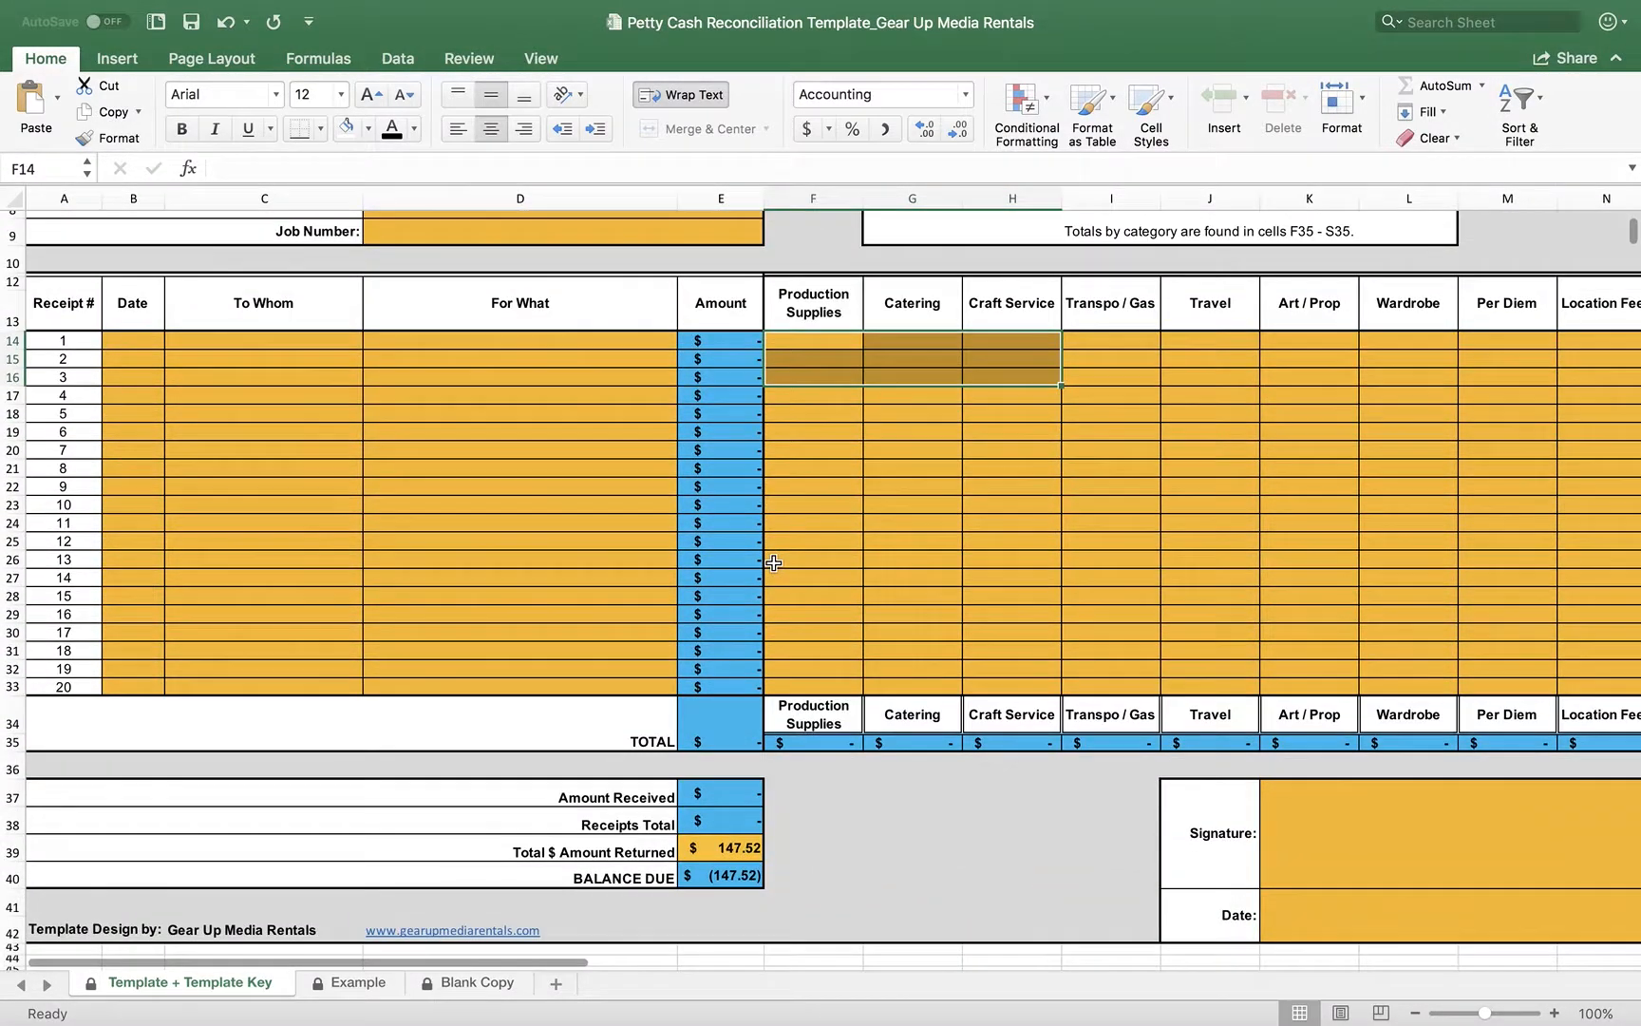
left_click(728, 845)
key("Delete")
left_click(974, 597)
scroll(975, 599, "up", 4)
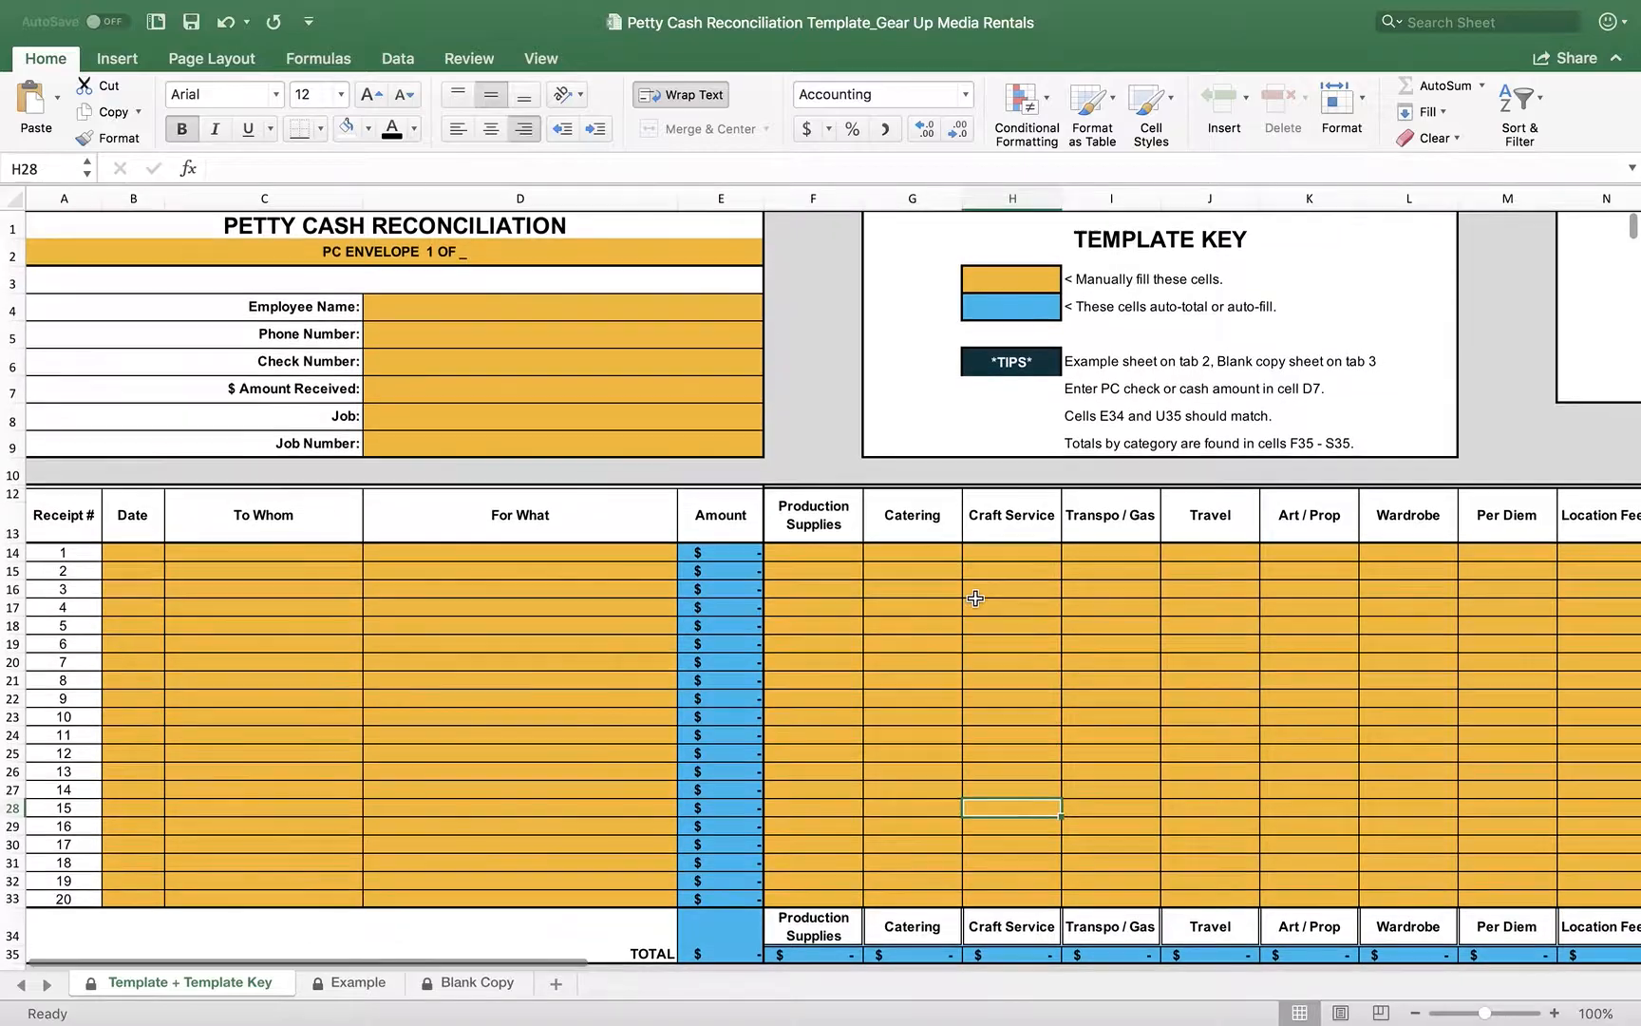
scroll(975, 597, "right", 15)
scroll(976, 597, "down", 3)
scroll(975, 598, "left", 15)
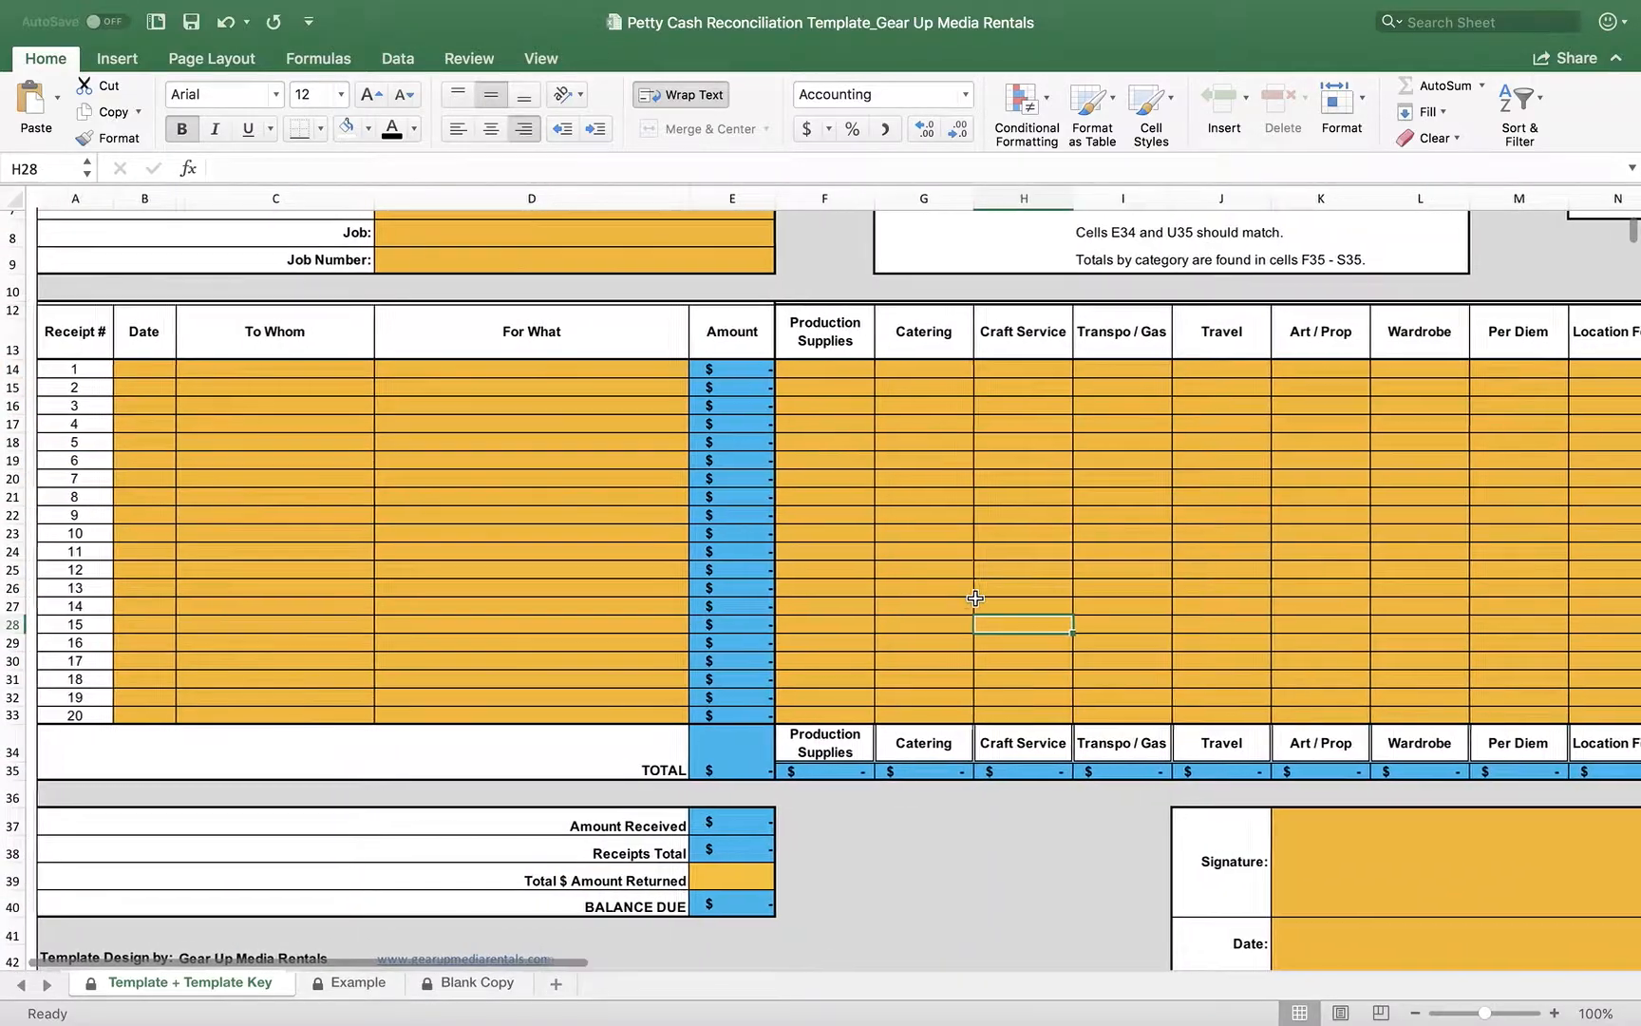
scroll(976, 598, "up", 4)
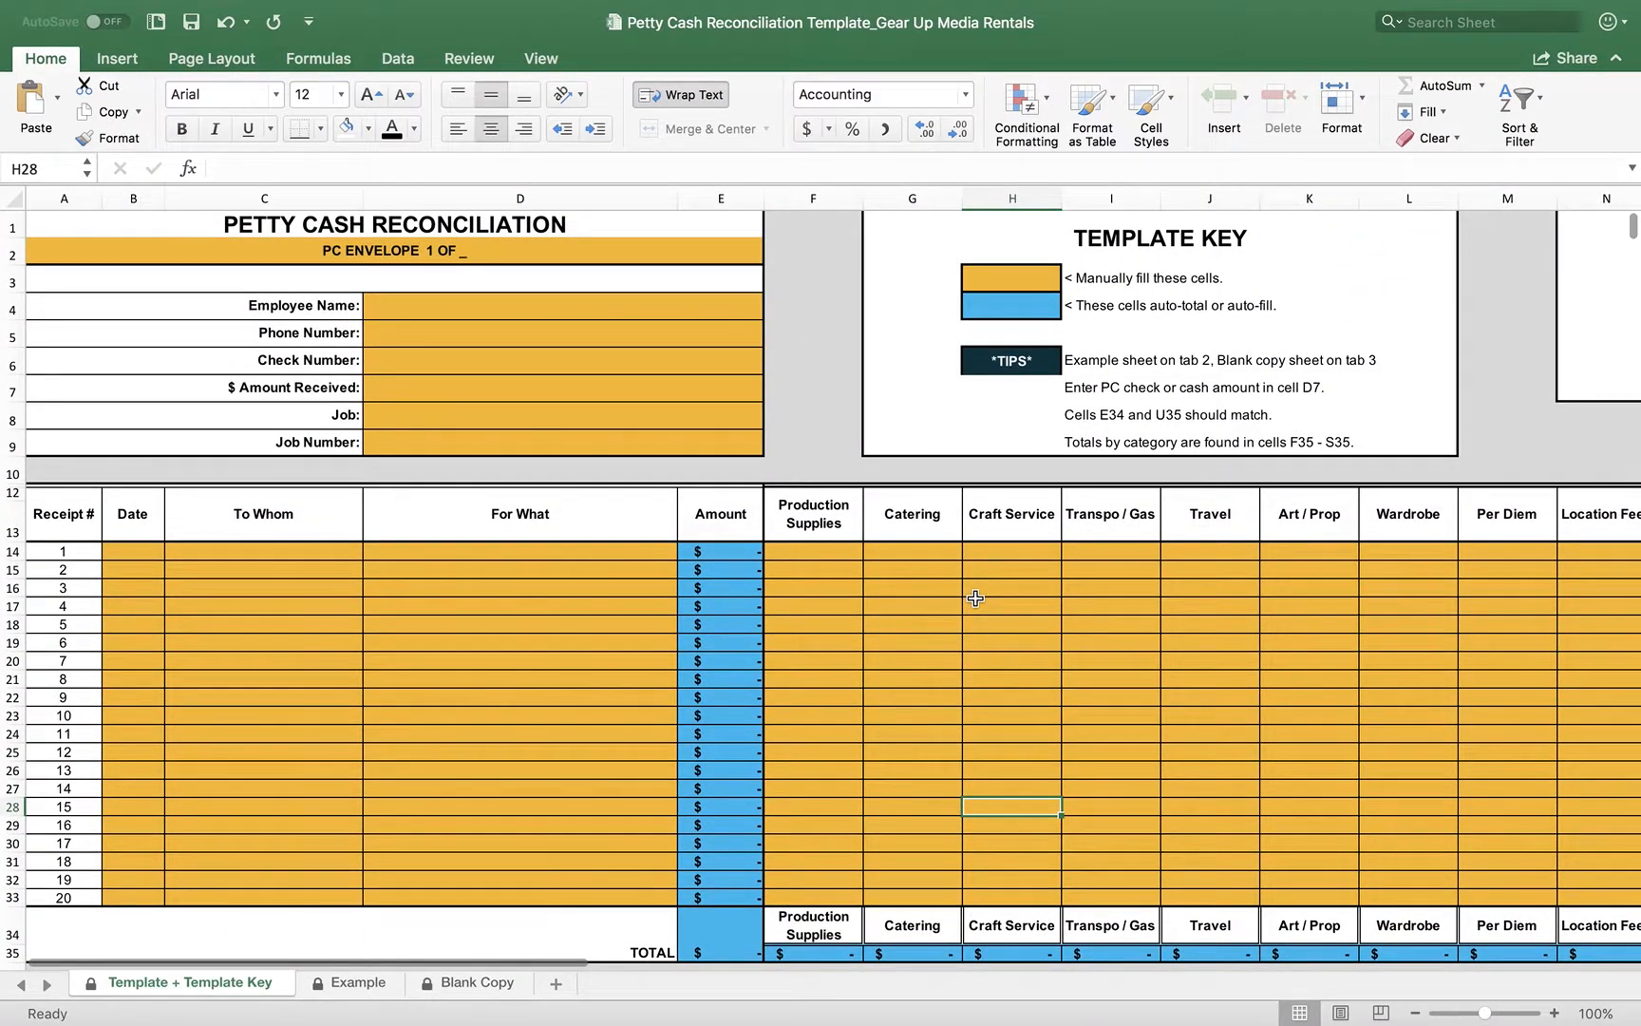